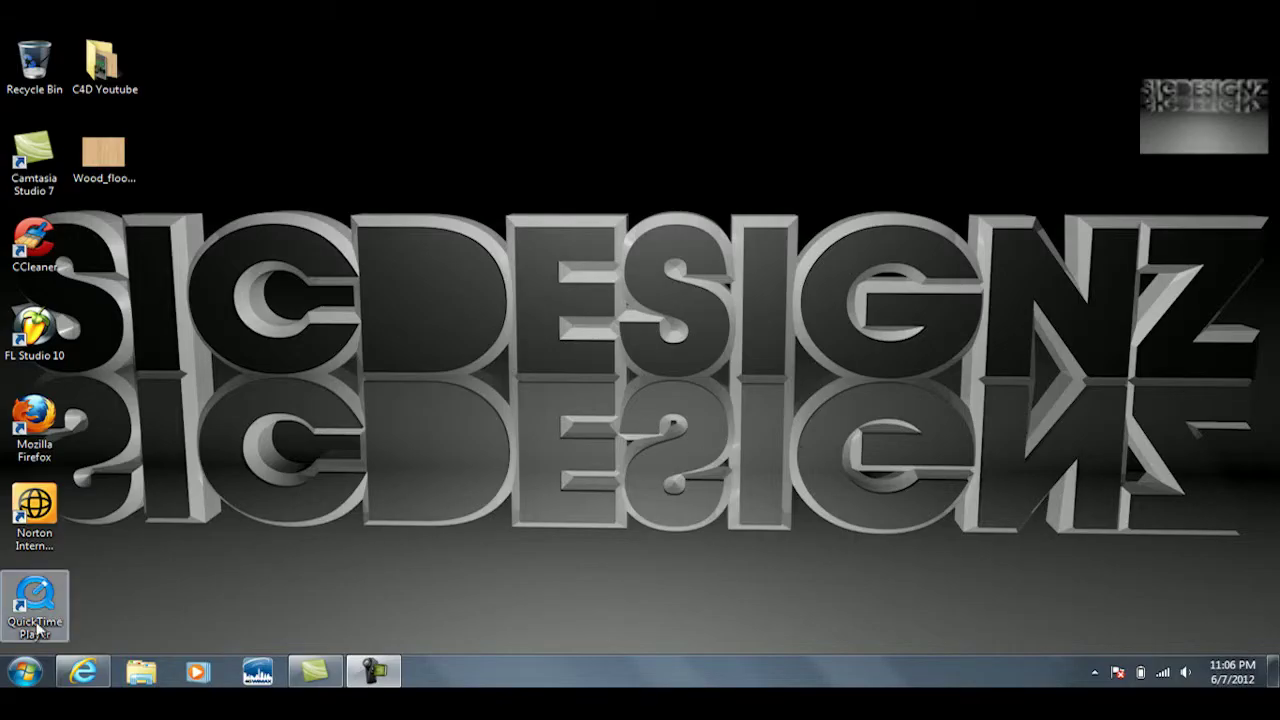
# - Launch CINEMA 4D 64 Bit from the Windows Start menu
pyautogui.click(18, 678)
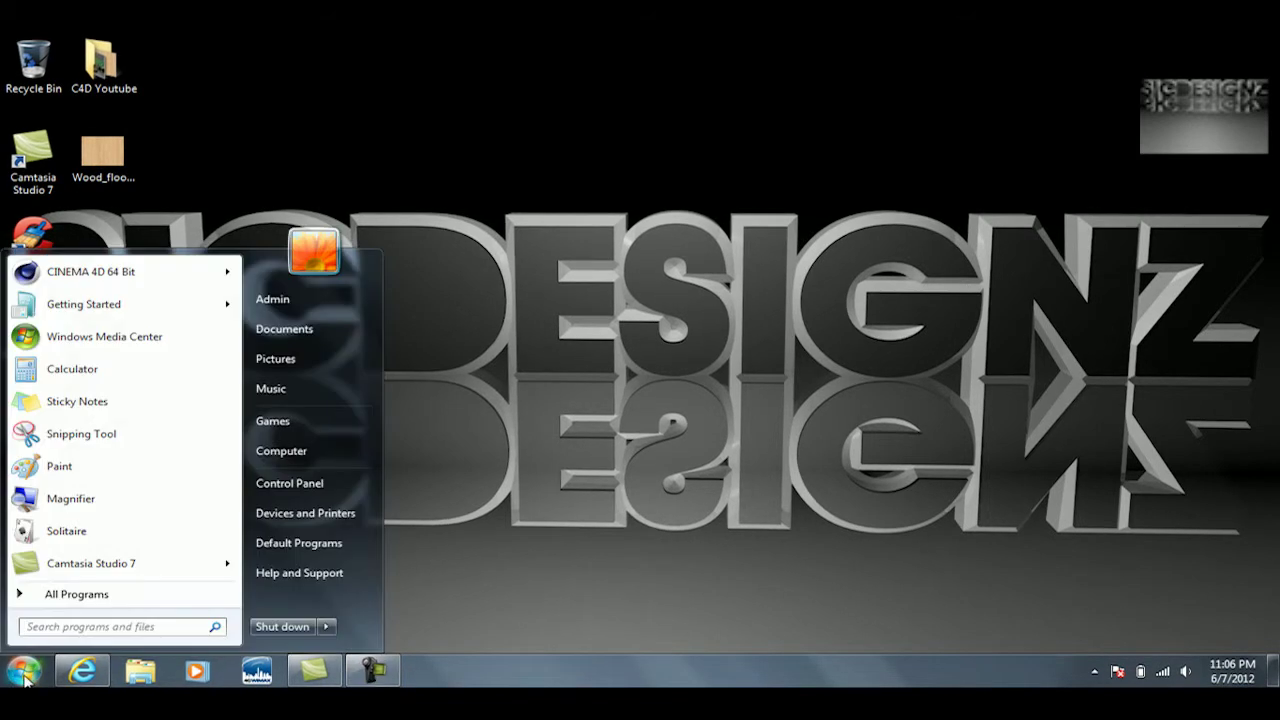
pyautogui.click(155, 275)
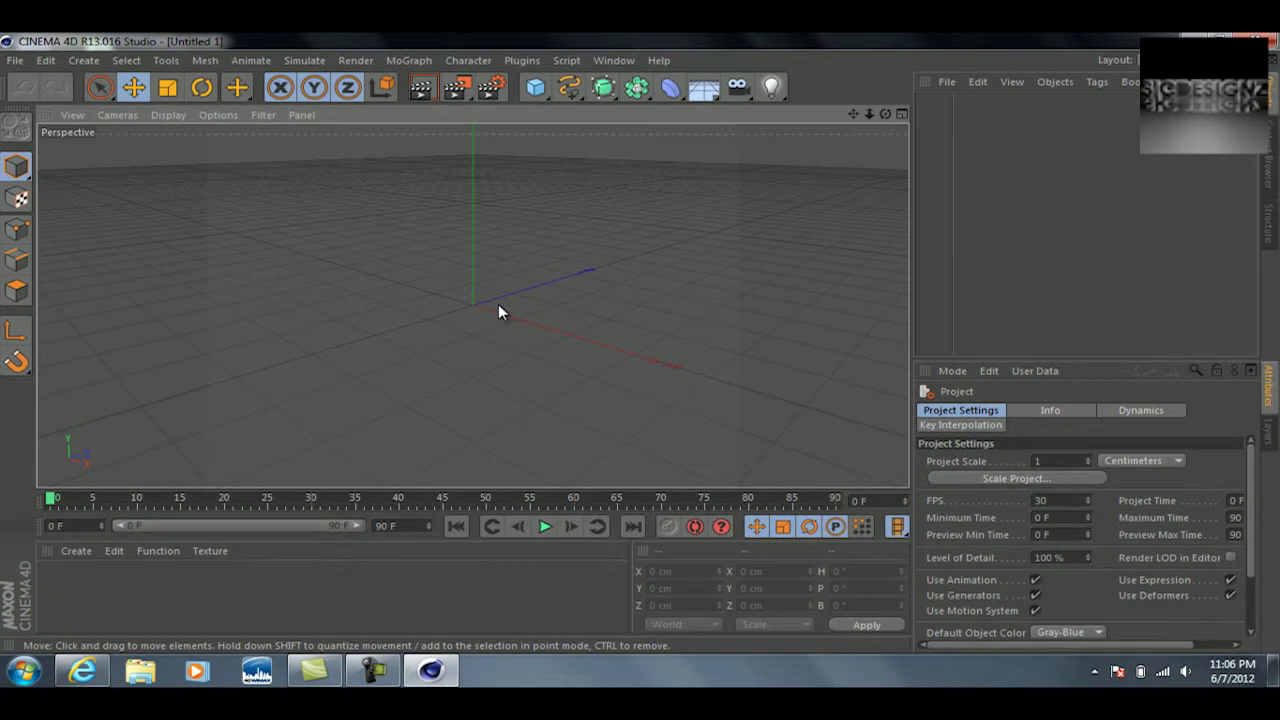
# - In Render Settings, set the output to 1280×720 with the frame range set to All Frames
pyautogui.click(501, 92)
pyautogui.moveTo(403, 44); pyautogui.dragTo(512, 134)
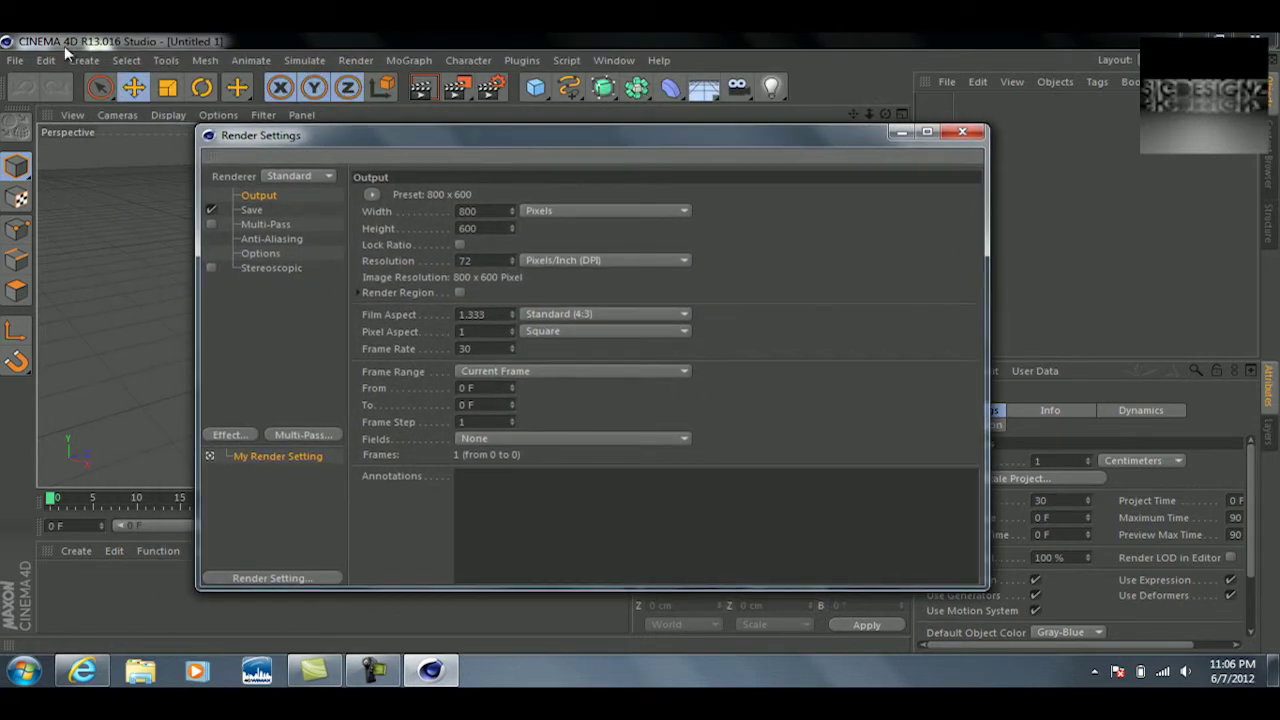
pyautogui.moveTo(400, 127); pyautogui.dragTo(308, 92)
pyautogui.click(396, 174)
pyautogui.doubleClick(396, 174)
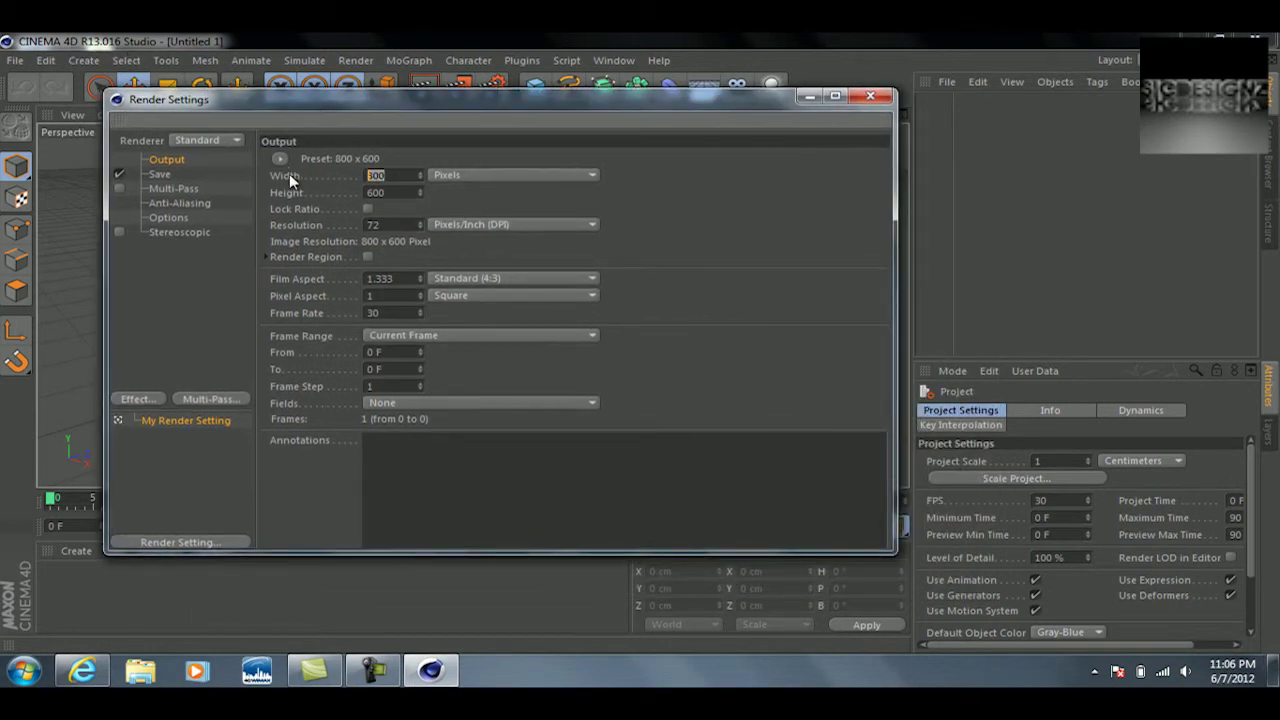
pyautogui.write('1280')
pyautogui.press('Tab')
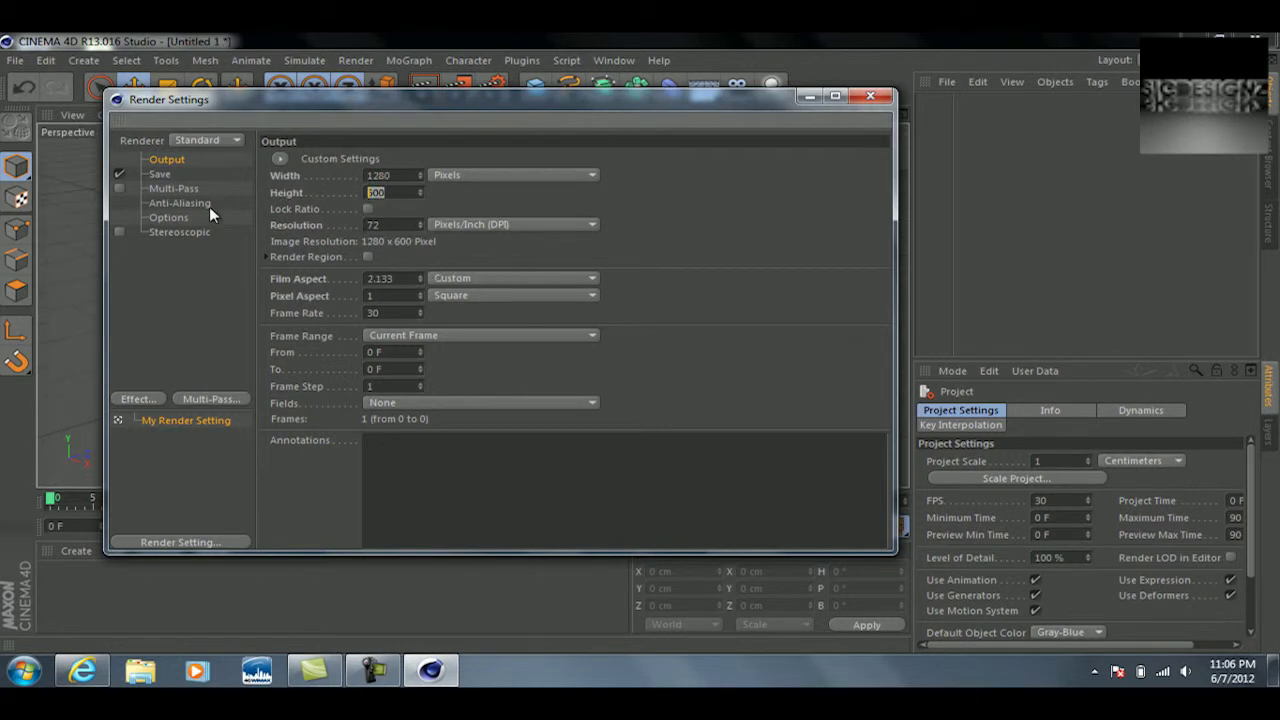
pyautogui.write('720')
pyautogui.click(403, 336)
pyautogui.click(645, 332)
pyautogui.click(594, 338)
pyautogui.click(500, 393)
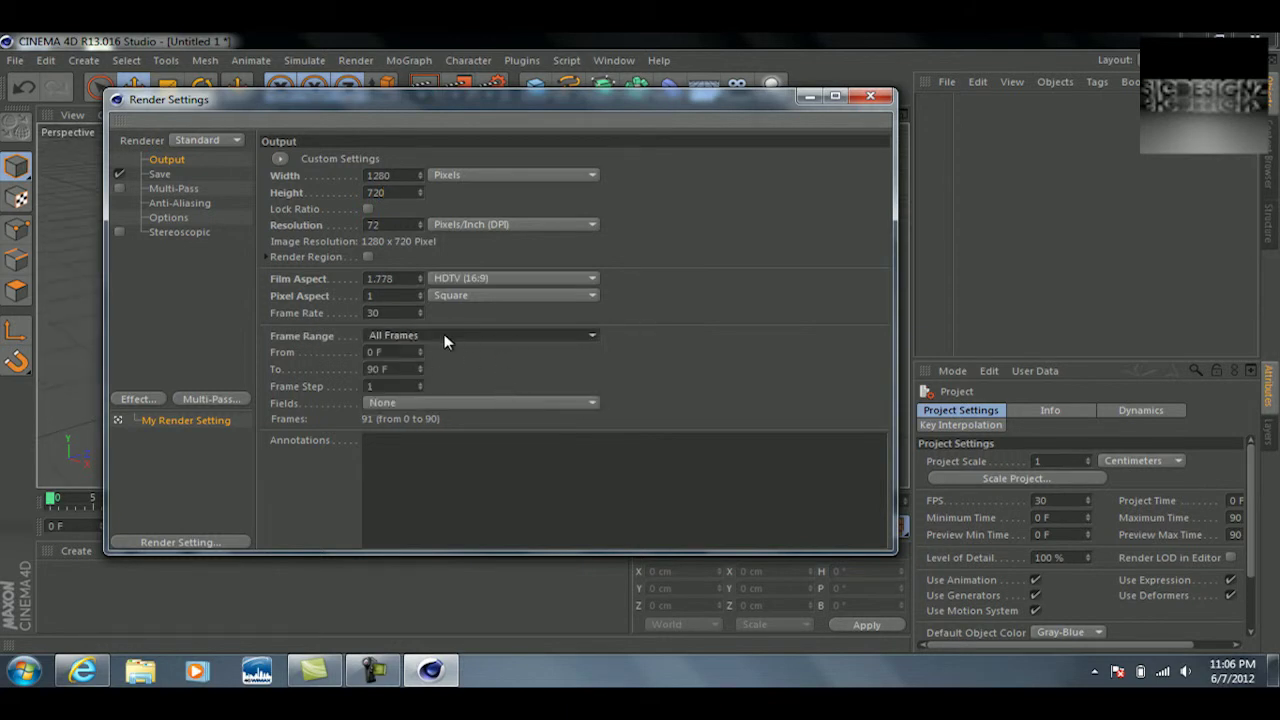
# - Set the render save format to AVI Movie
pyautogui.click(160, 174)
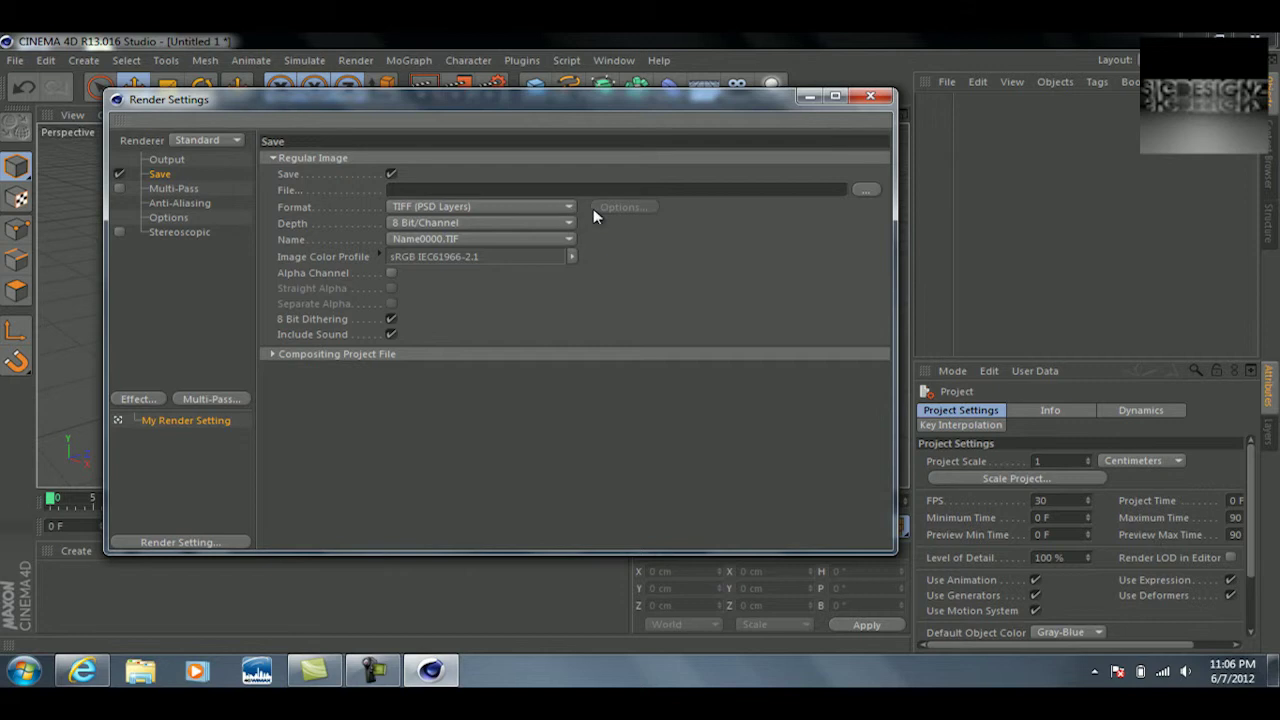
pyautogui.click(555, 207)
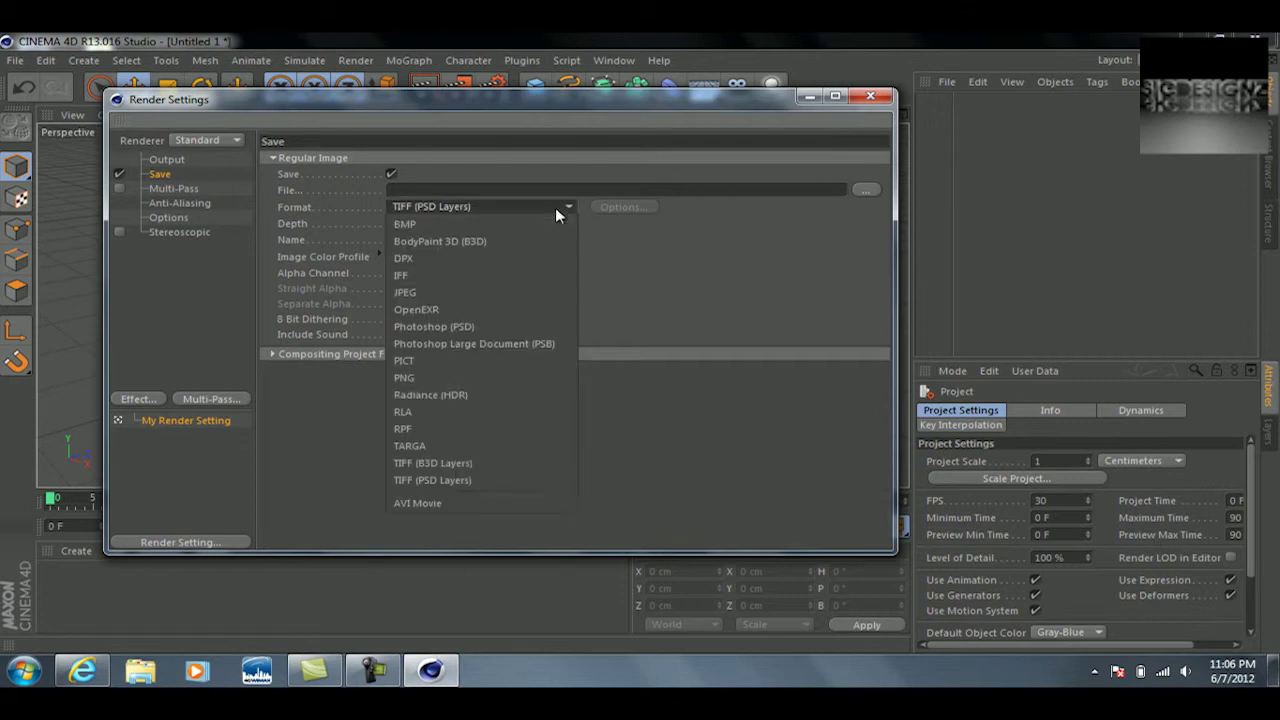
pyautogui.click(498, 504)
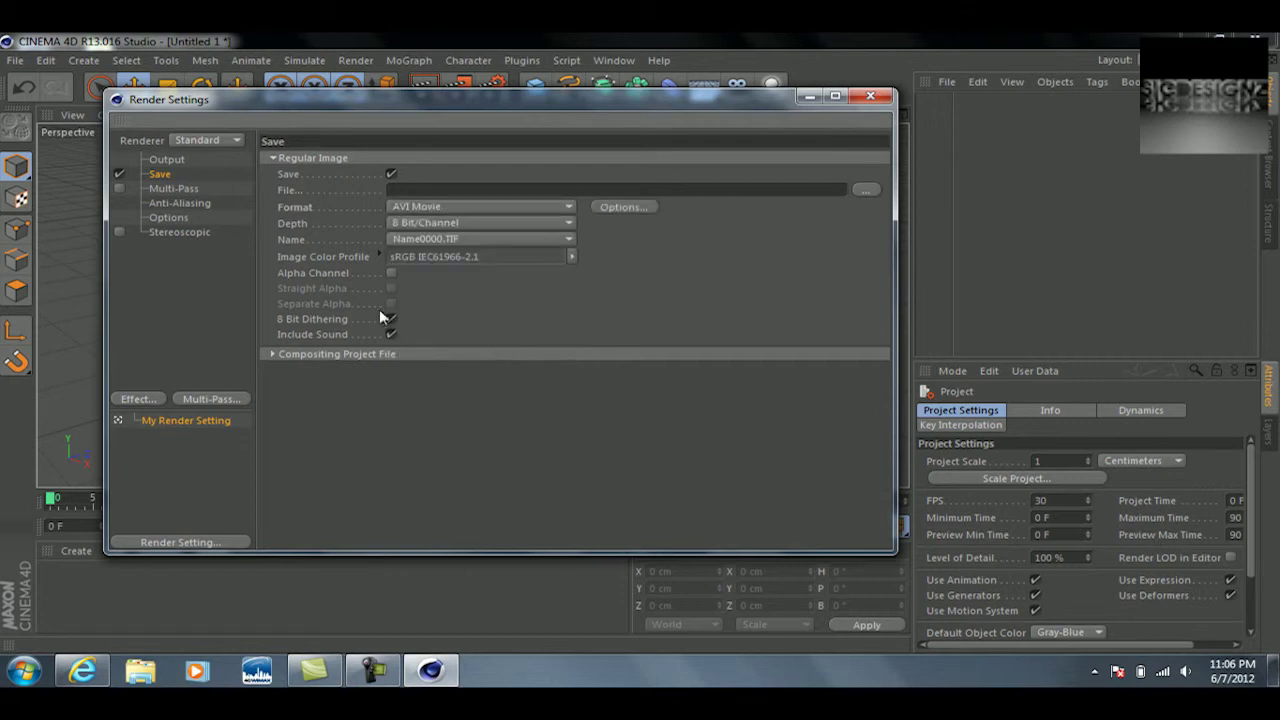
# - Set anti-aliasing to Best with an 8x8 maximum level
pyautogui.click(166, 204)
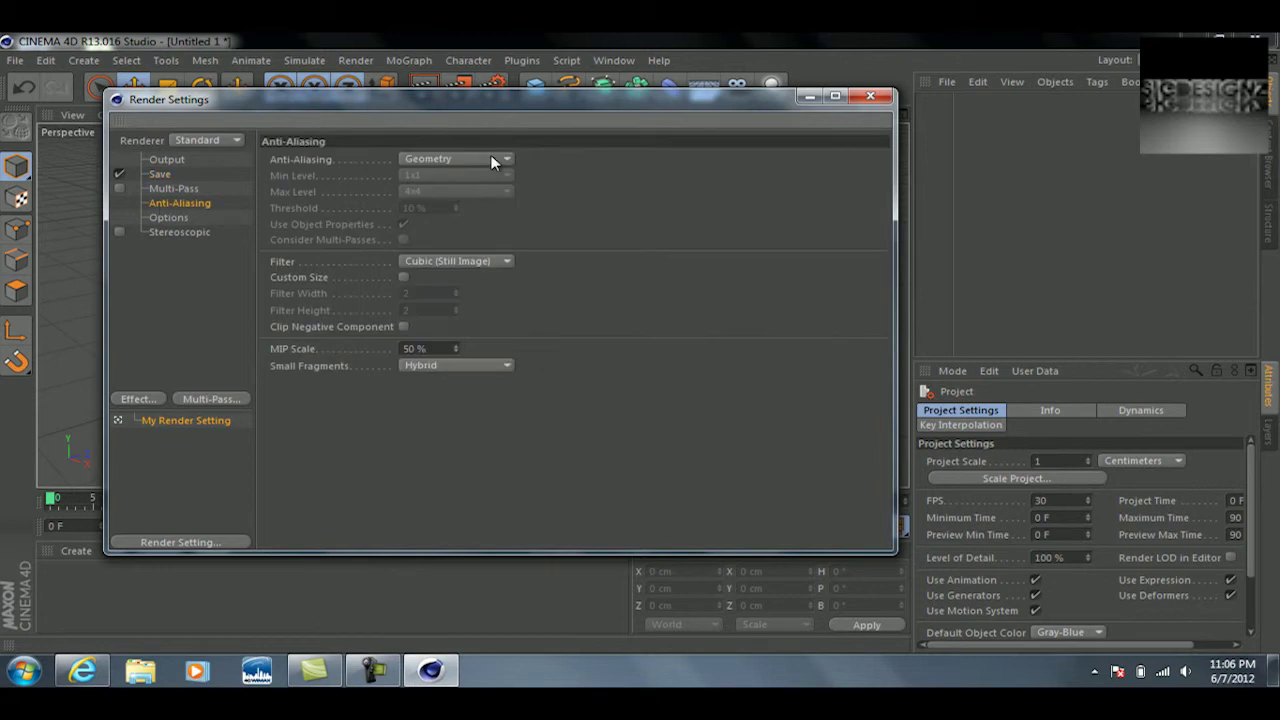
pyautogui.click(462, 158)
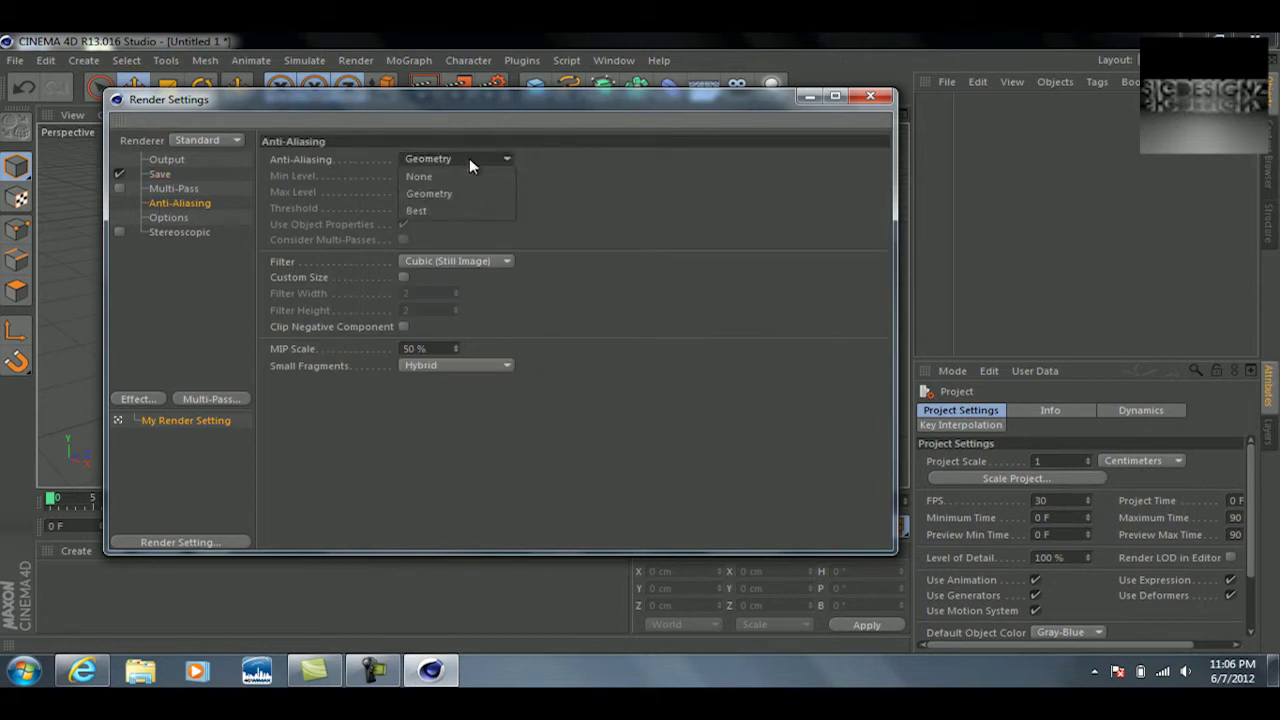
pyautogui.click(455, 210)
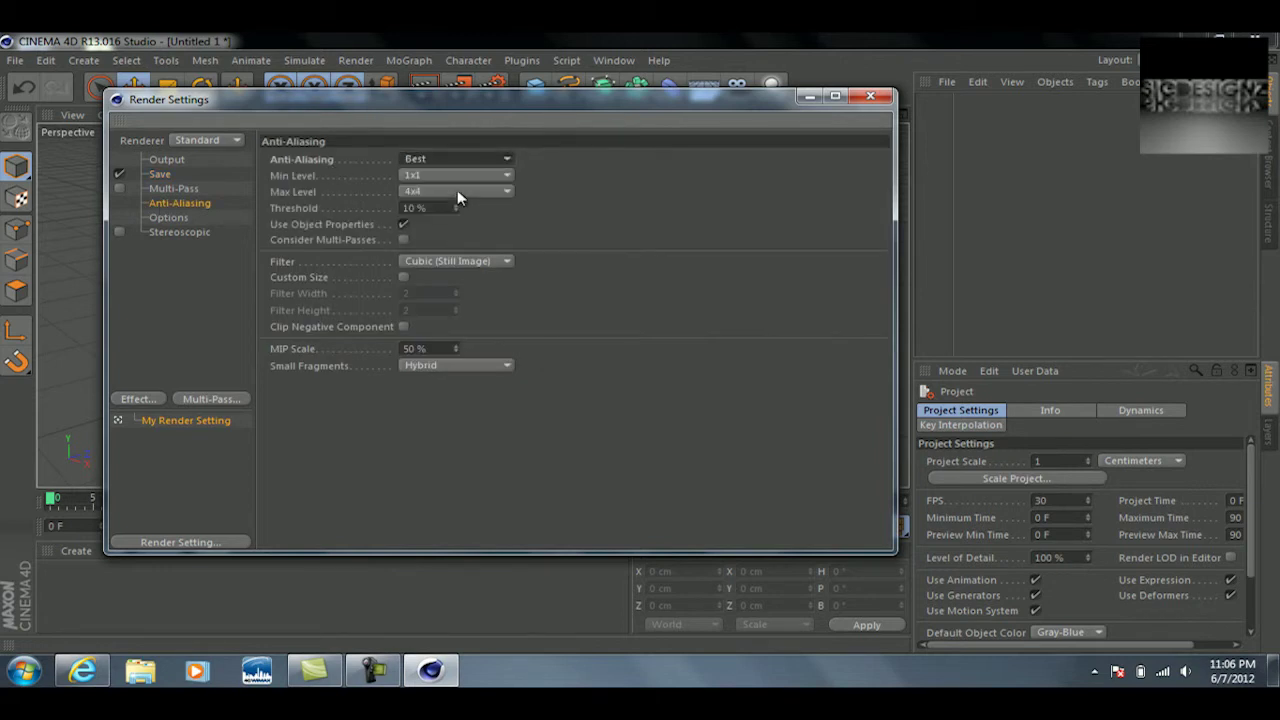
pyautogui.click(457, 189)
pyautogui.click(462, 262)
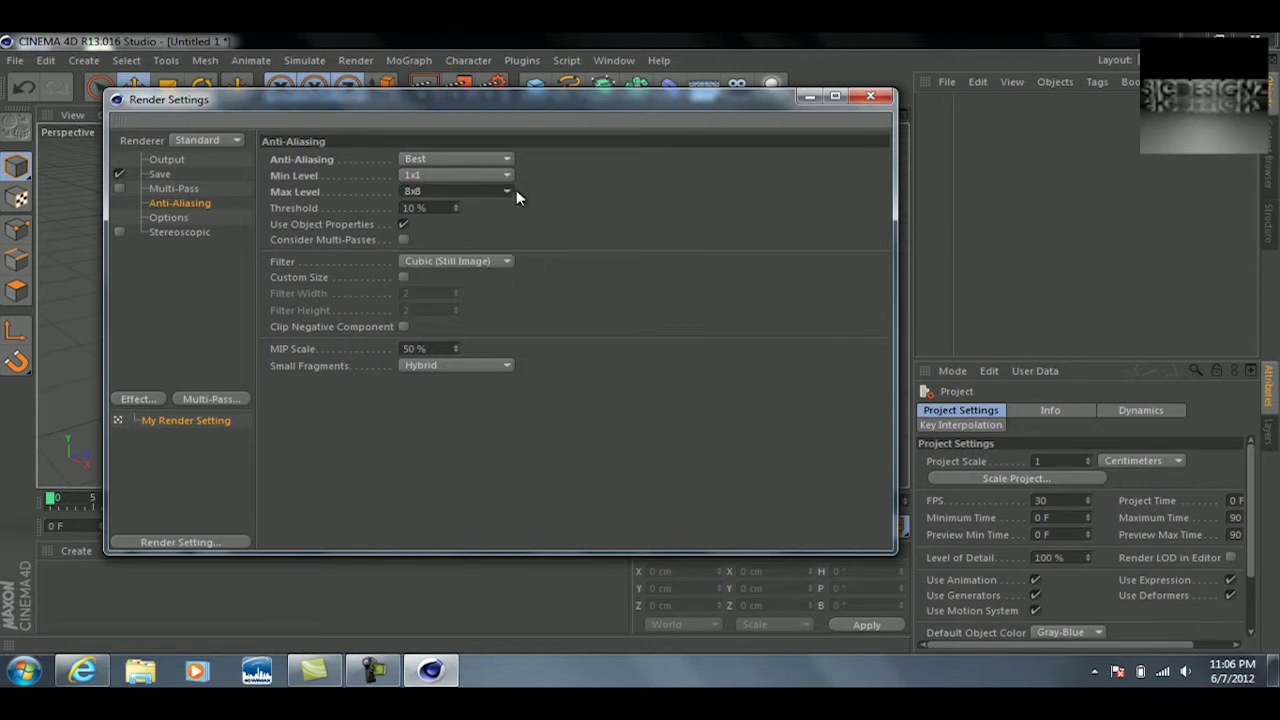
pyautogui.click(512, 191)
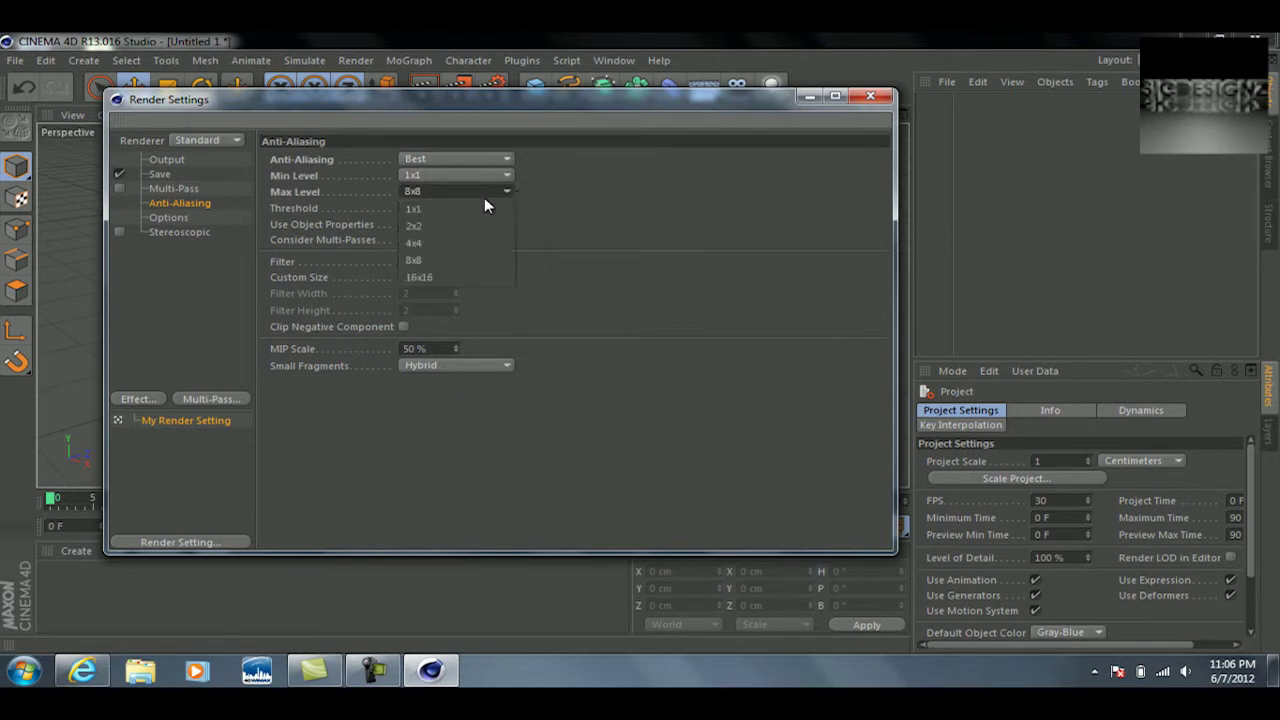
pyautogui.click(527, 259)
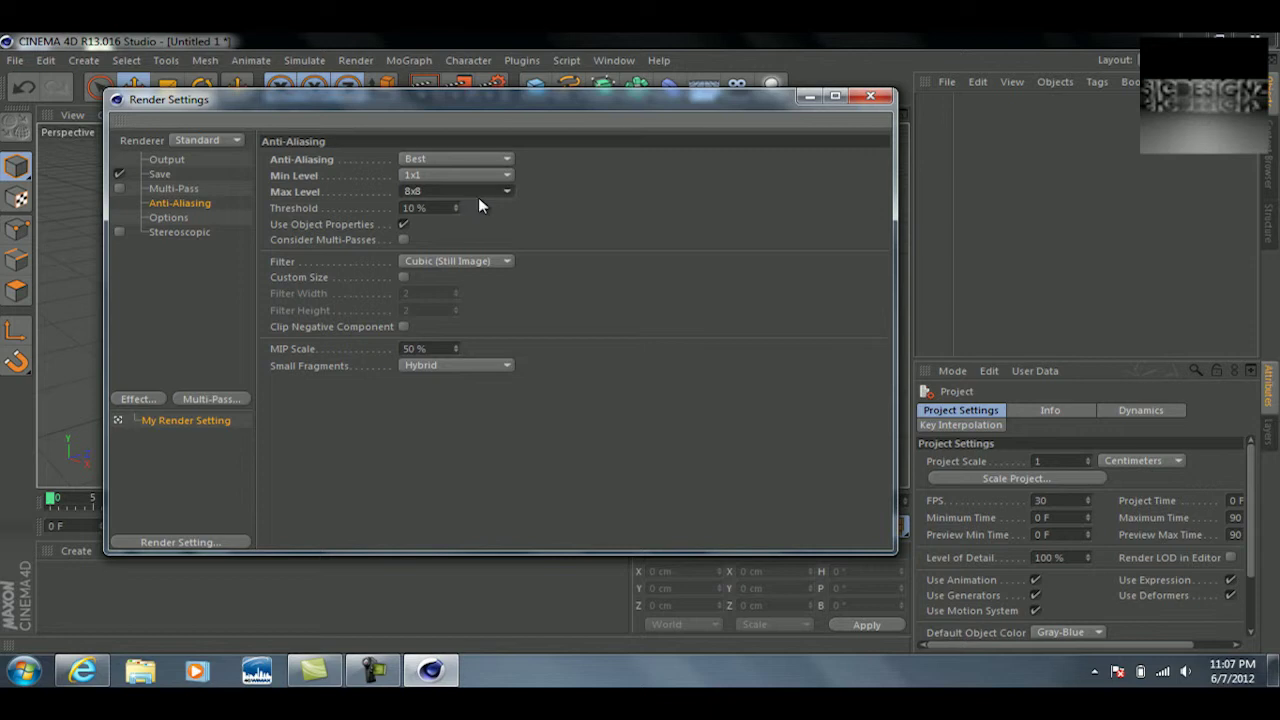
pyautogui.click(873, 96)
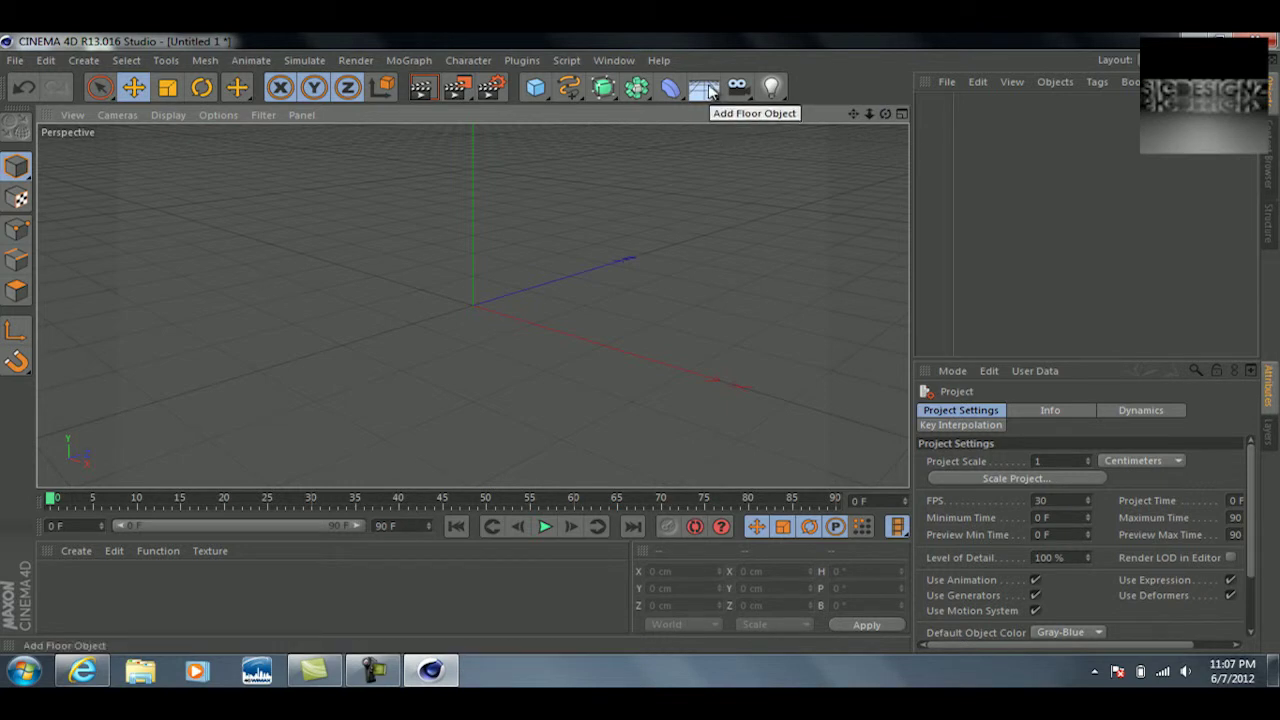
# - Add a Floor object and give it a Rigid Body simulation tag
pyautogui.moveTo(712, 92); pyautogui.dragTo(840, 48)
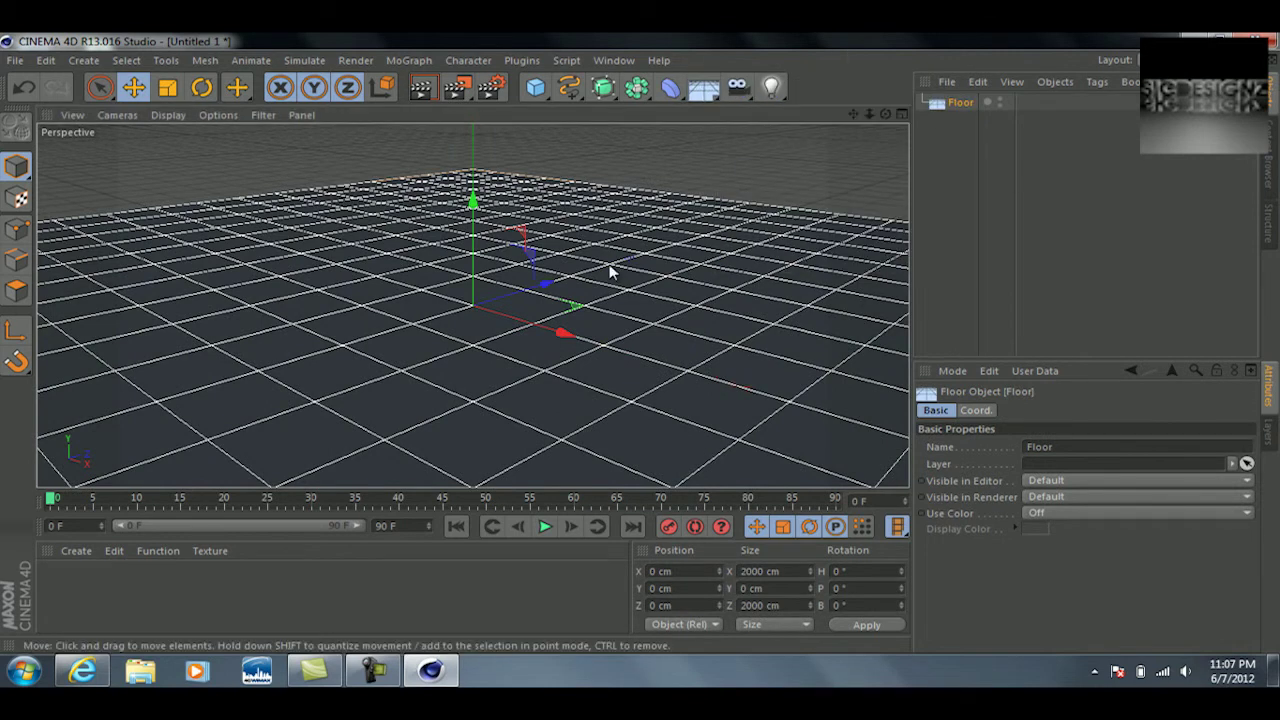
pyautogui.rightClick(953, 102)
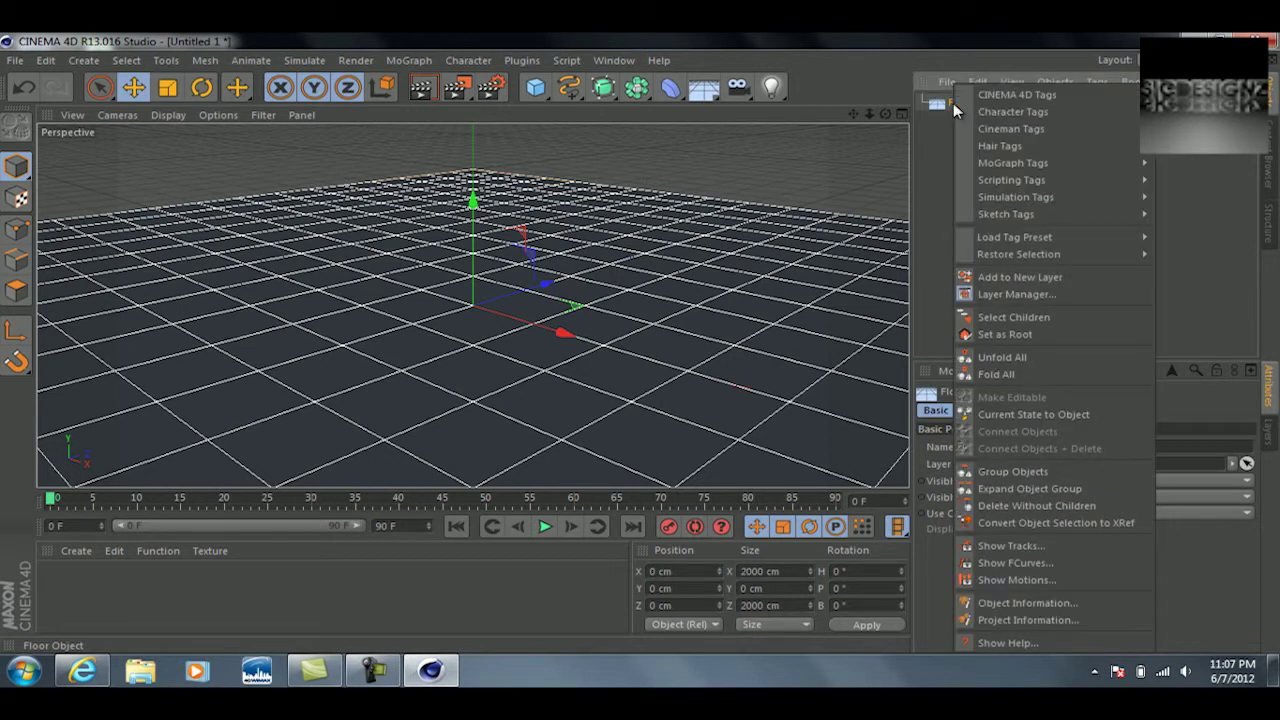
pyautogui.moveTo(1053, 197)
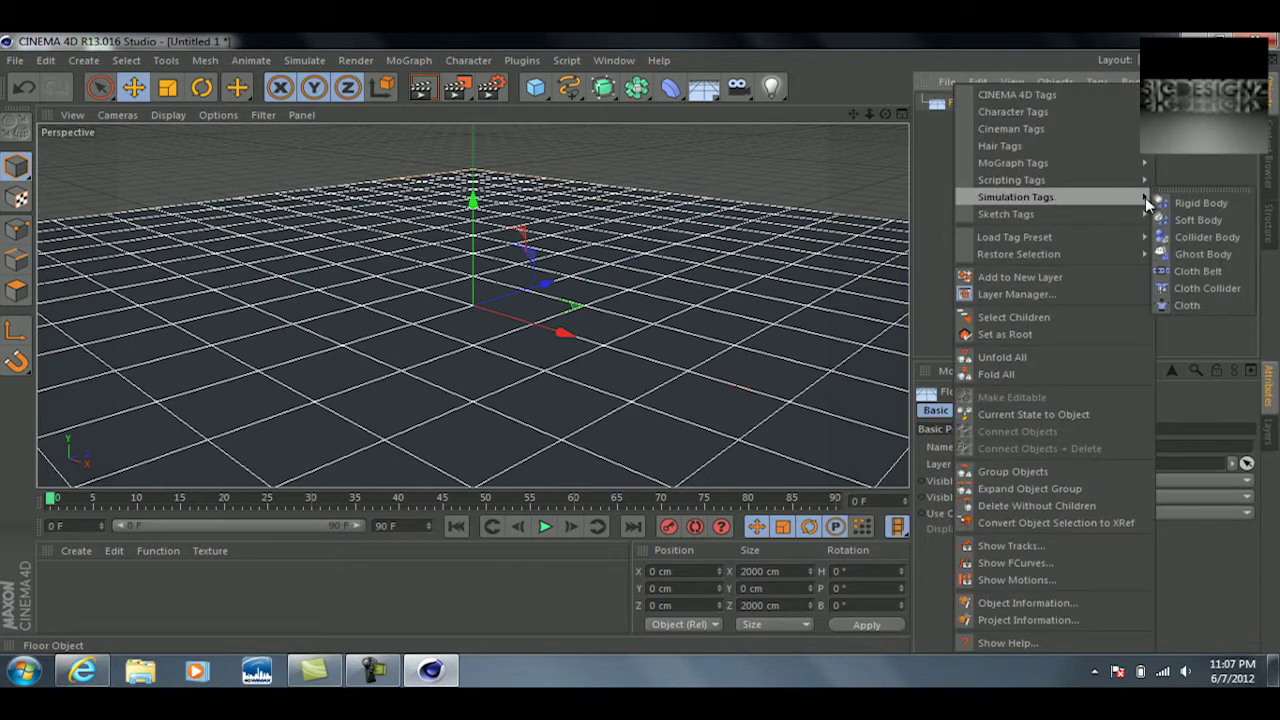
pyautogui.click(1200, 203)
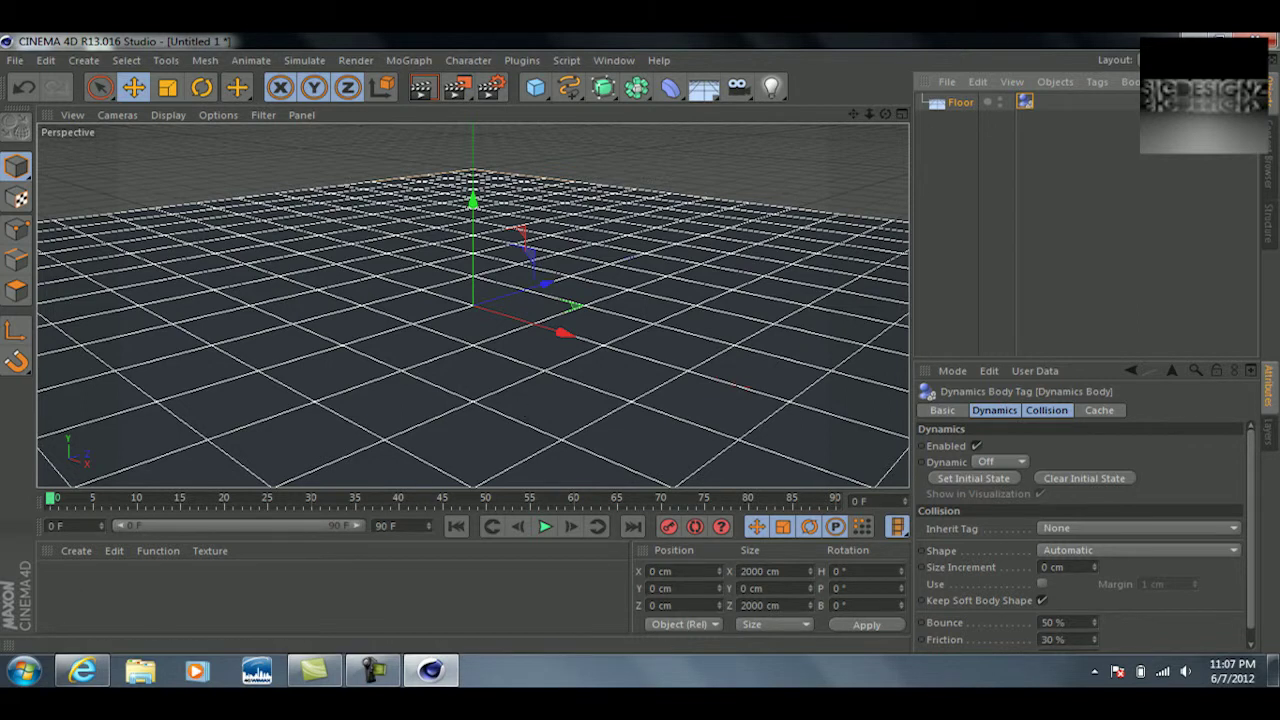
# - Drop the desktop wood floor JPEG onto the Floor without copying it, then test-render
pyautogui.click(1221, 36)
pyautogui.moveTo(540, 46); pyautogui.dragTo(594, 50)
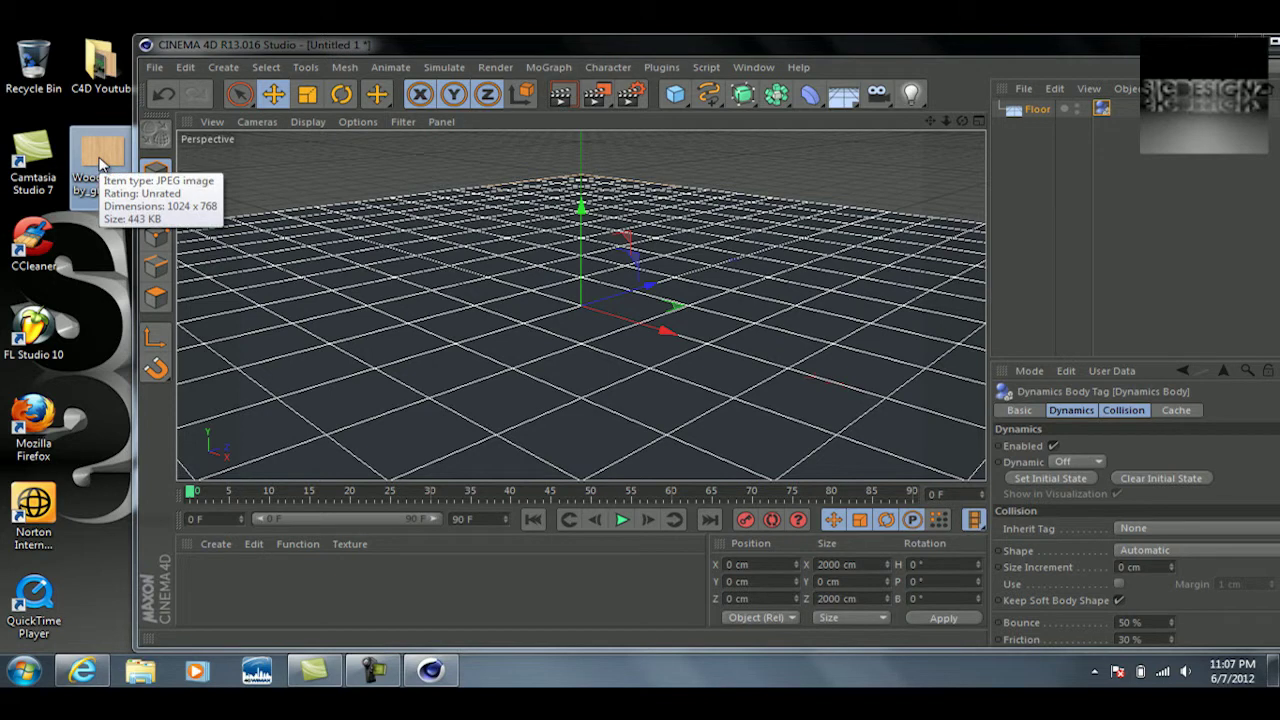
pyautogui.moveTo(100, 155); pyautogui.dragTo(349, 296)
pyautogui.click(742, 406)
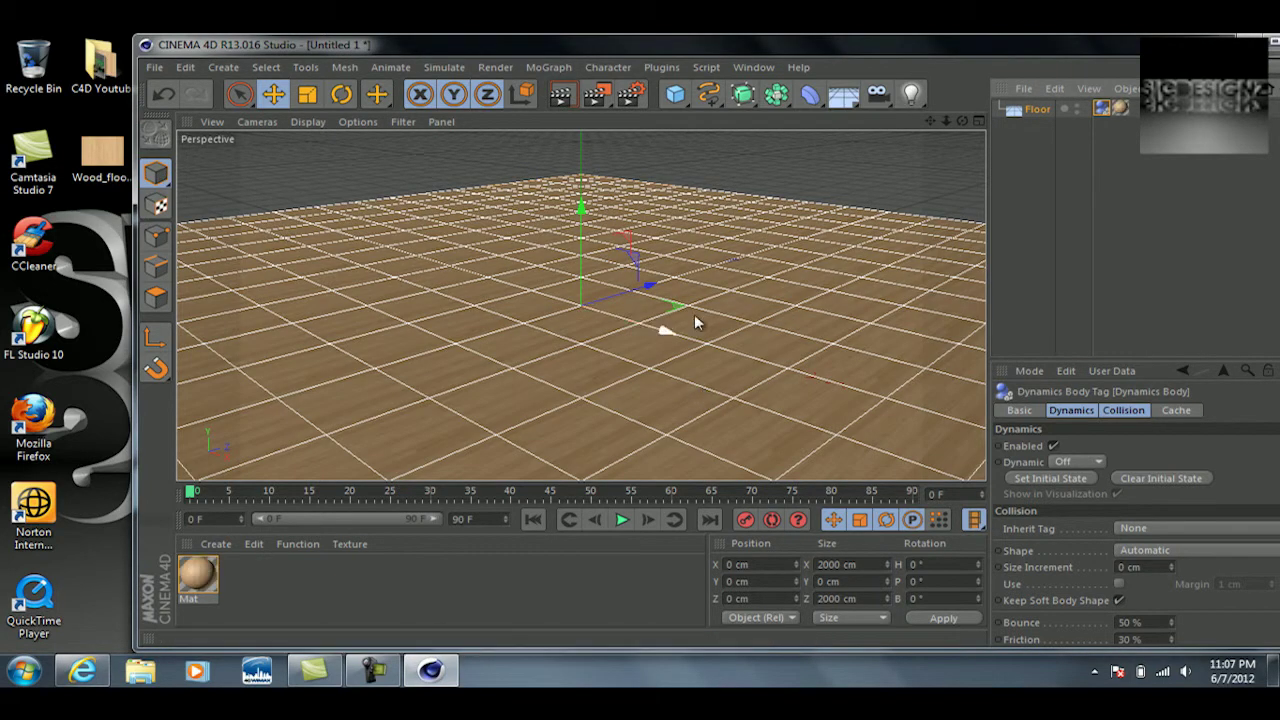
pyautogui.click(1246, 44)
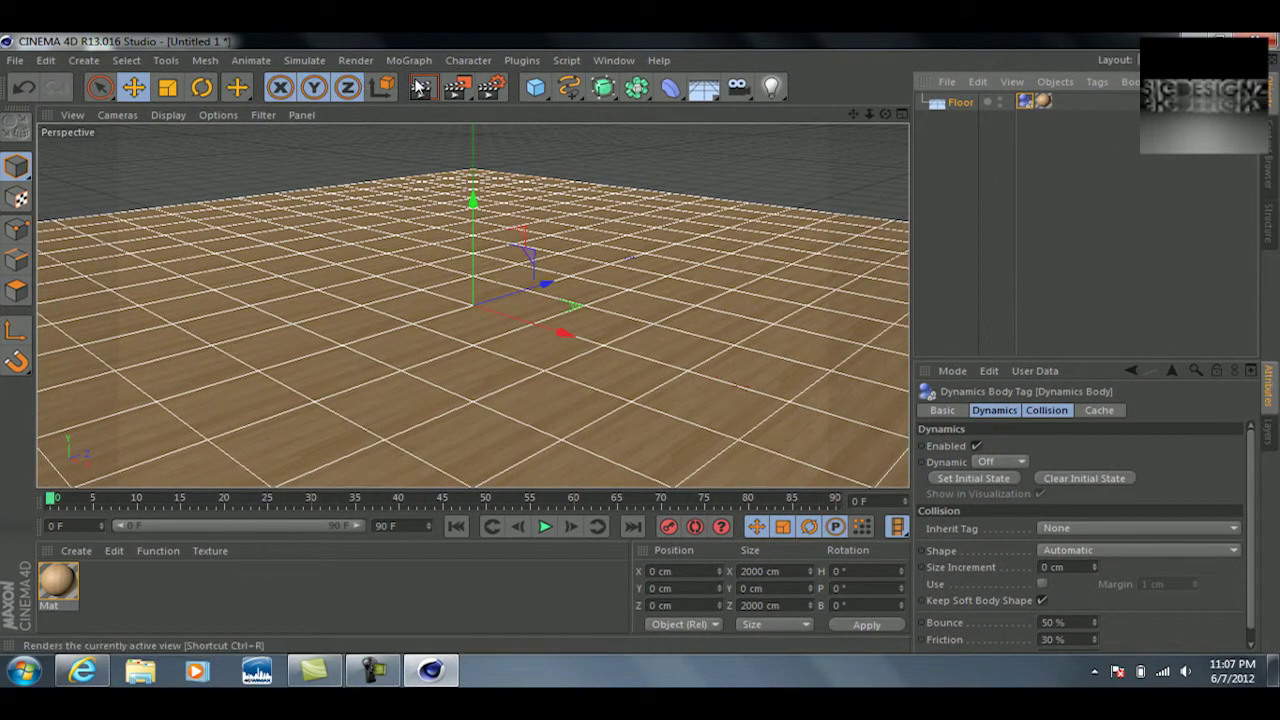
pyautogui.click(420, 88)
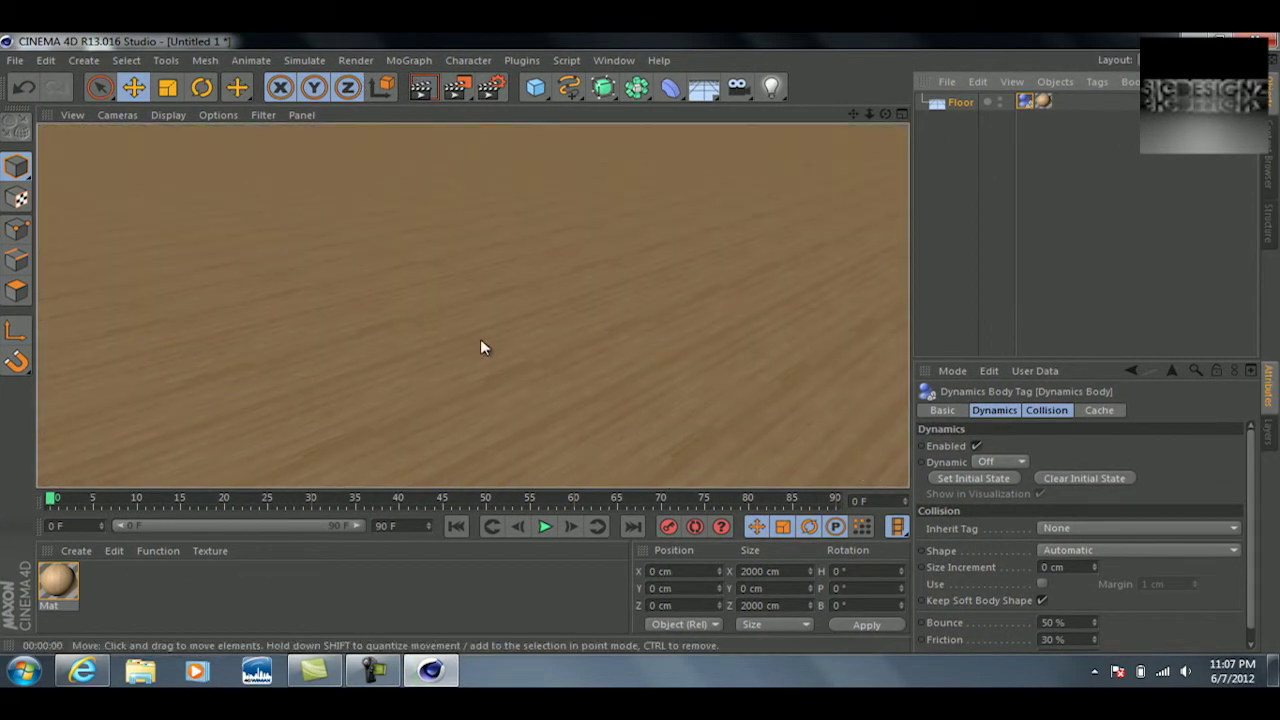
pyautogui.click(481, 345)
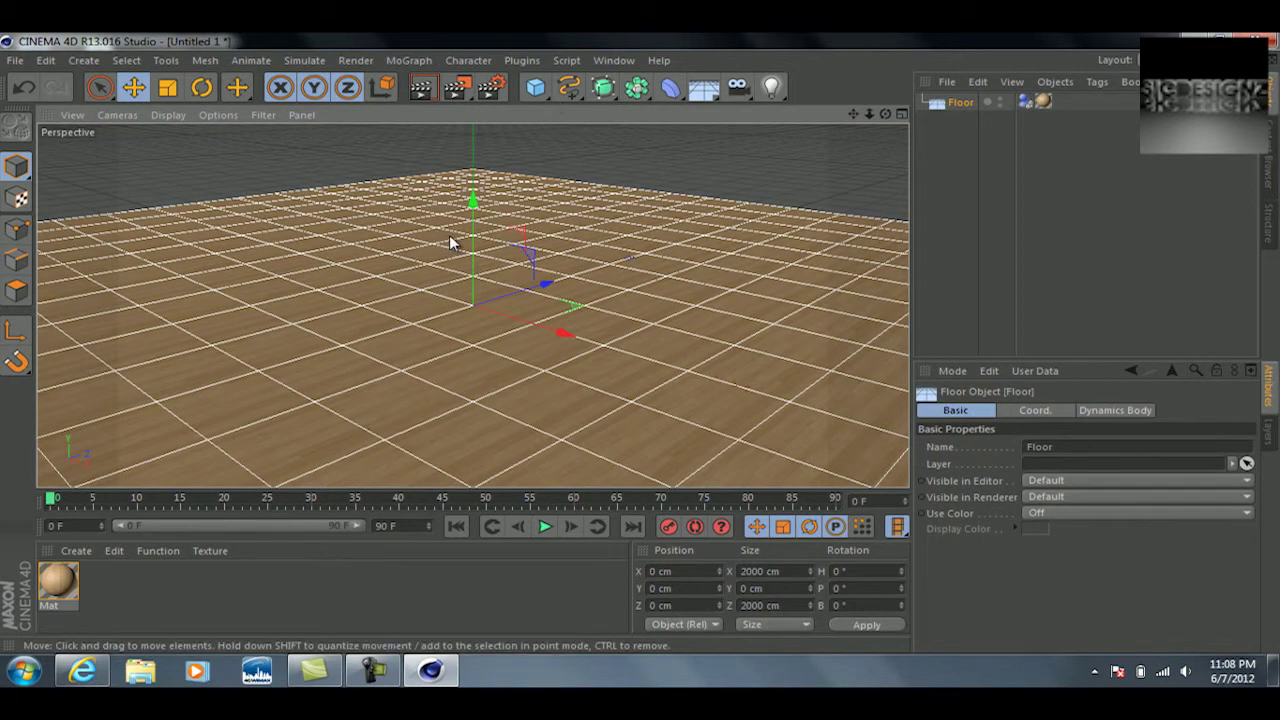
# - Create a reflective test material Mat.1, then delete it, keeping only the wood Mat
pyautogui.click(158, 550)
pyautogui.click(127, 595)
pyautogui.doubleClick(111, 603)
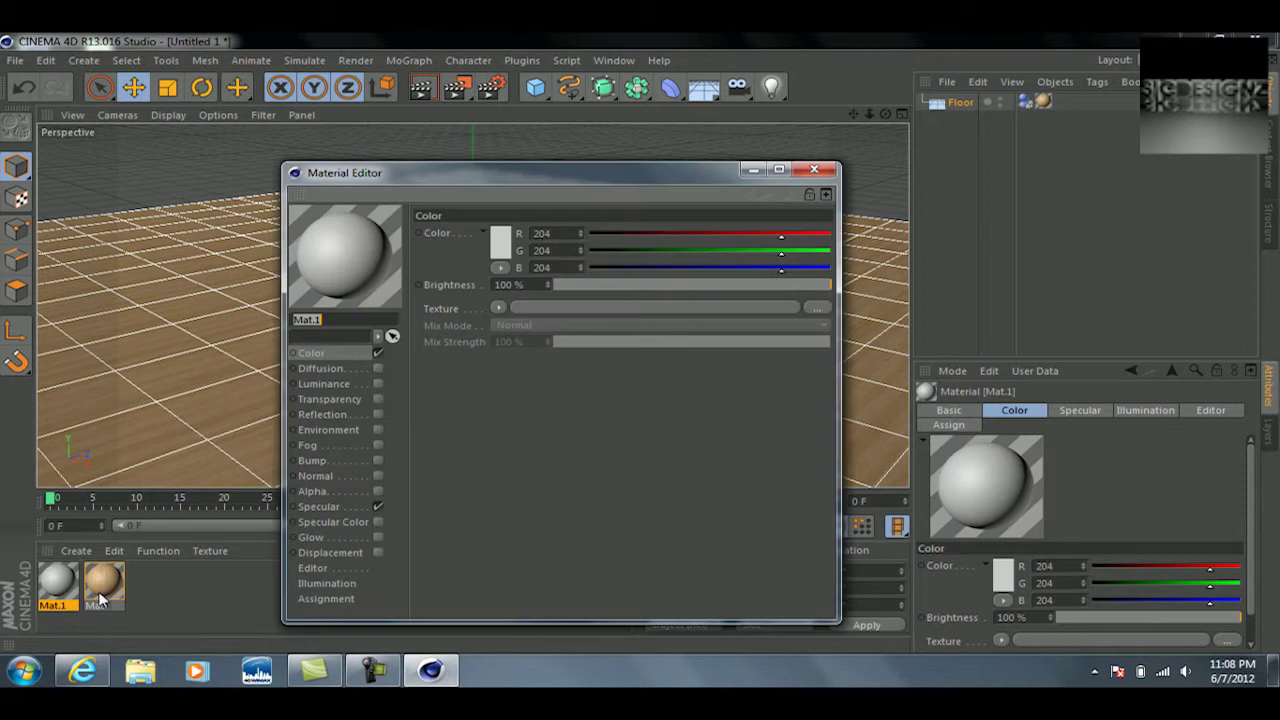
pyautogui.click(814, 169)
pyautogui.doubleClick(62, 588)
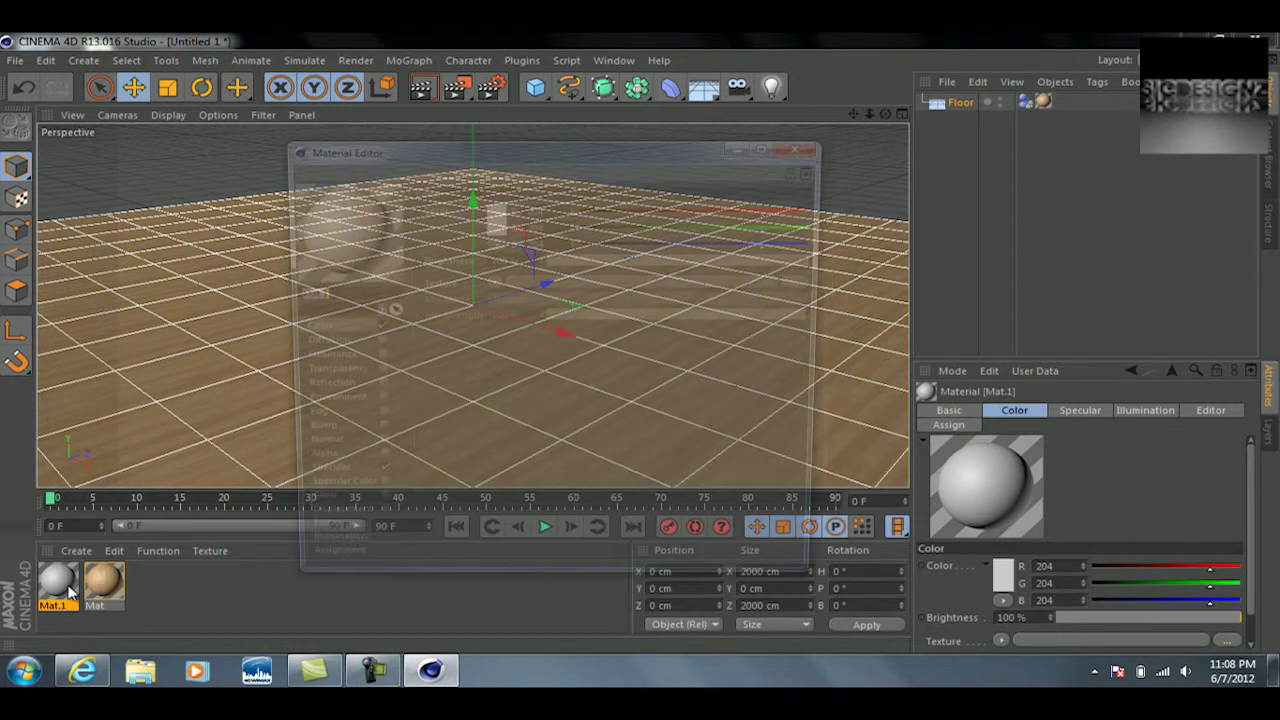
pyautogui.click(355, 389)
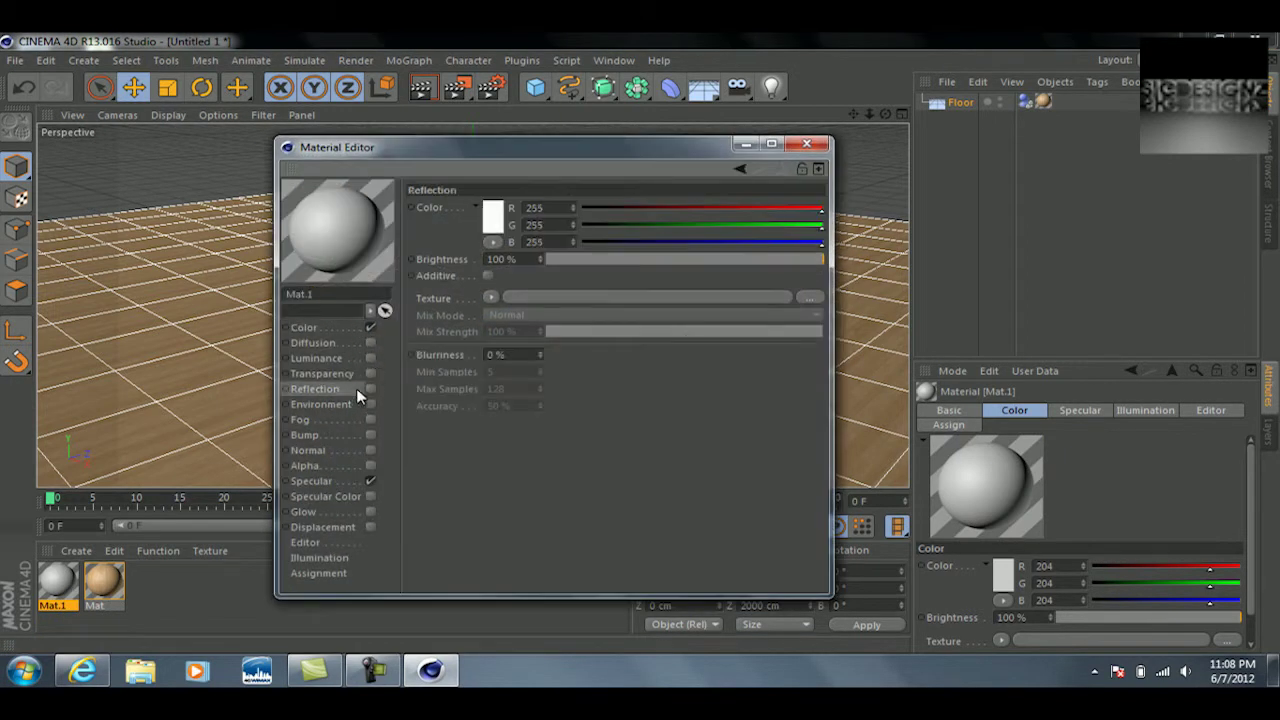
pyautogui.click(336, 328)
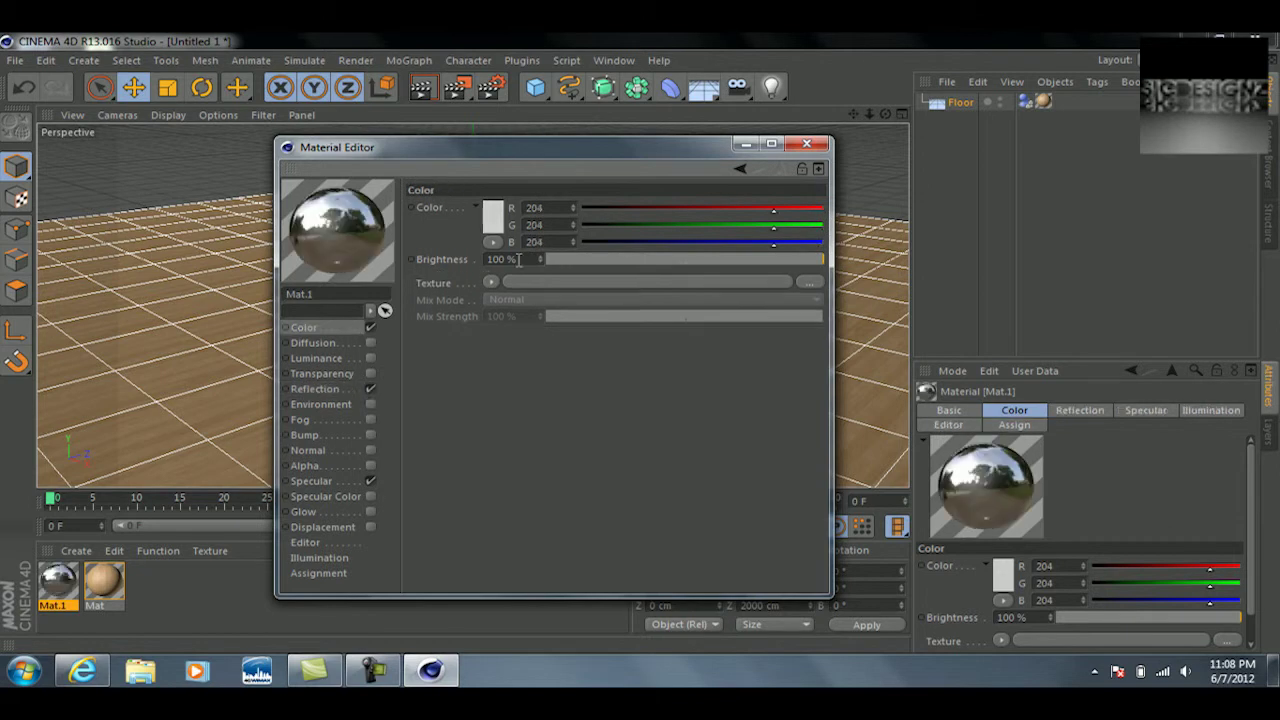
pyautogui.click(493, 232)
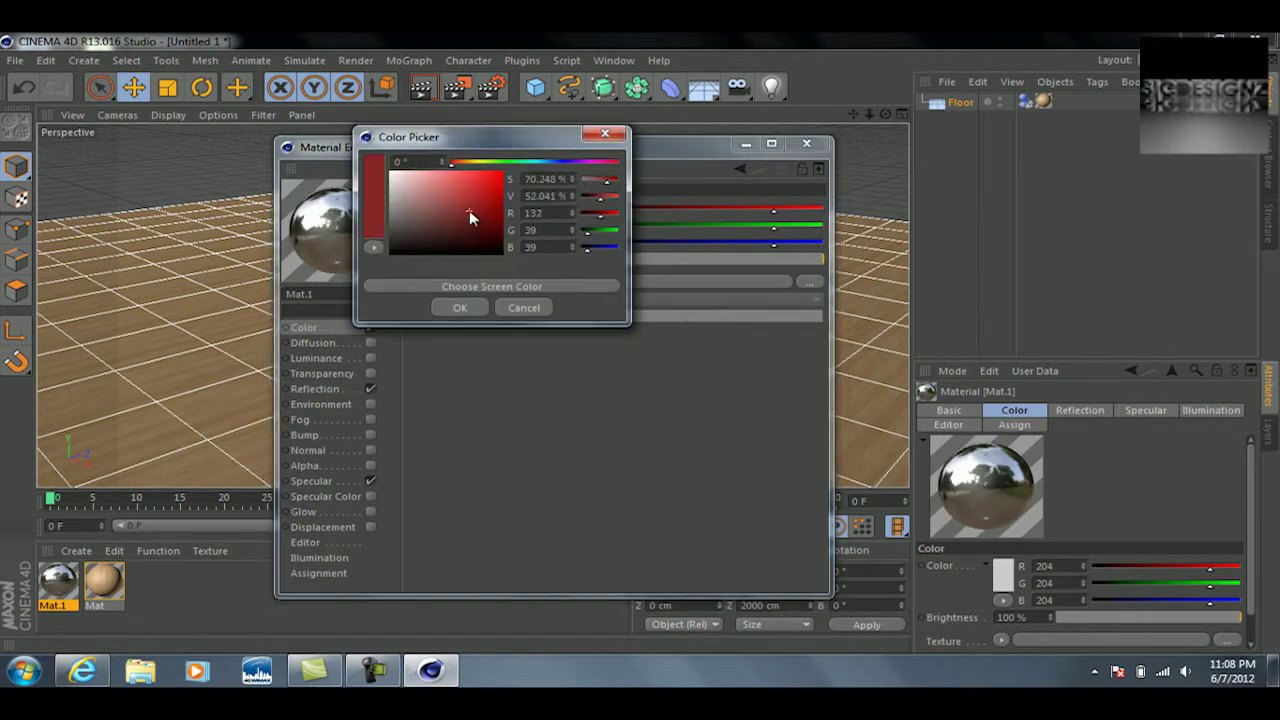
pyautogui.click(523, 306)
pyautogui.click(807, 144)
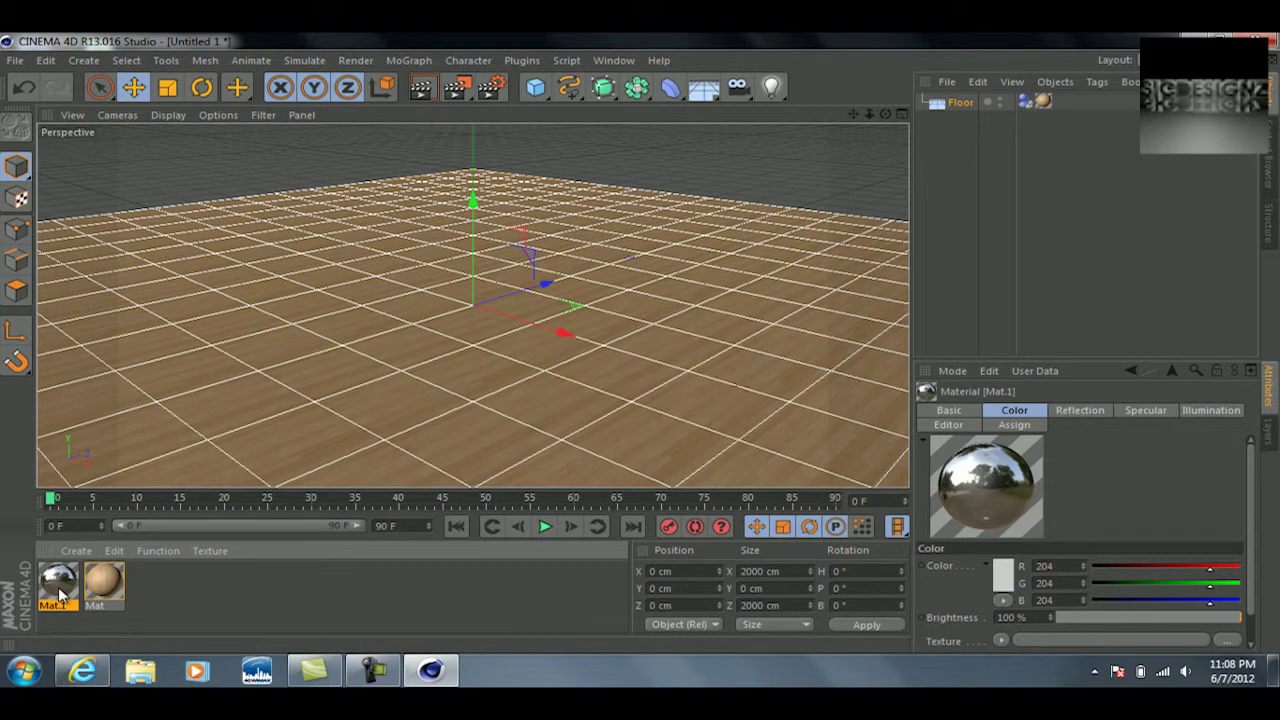
pyautogui.moveTo(62, 588); pyautogui.dragTo(967, 106)
pyautogui.press('Delete')
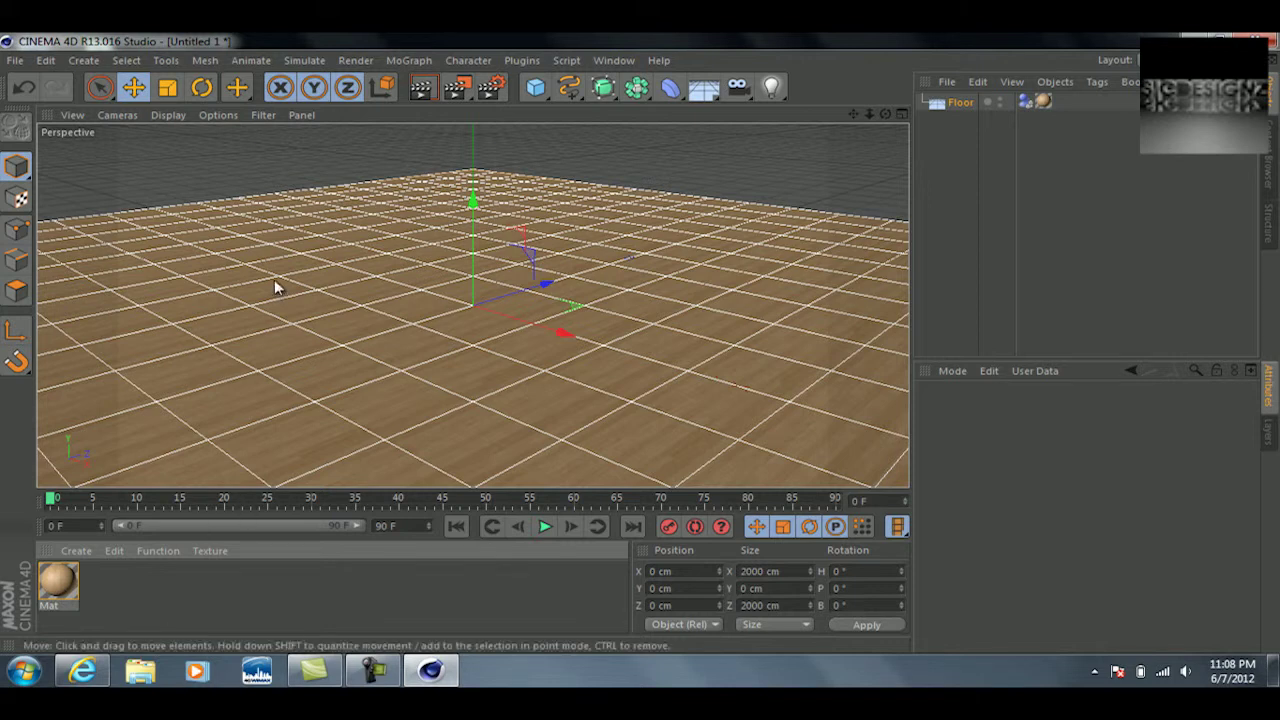
# - Add a 200 cm Cube and raise it to Y 140.01 cm above the floor
pyautogui.click(600, 268)
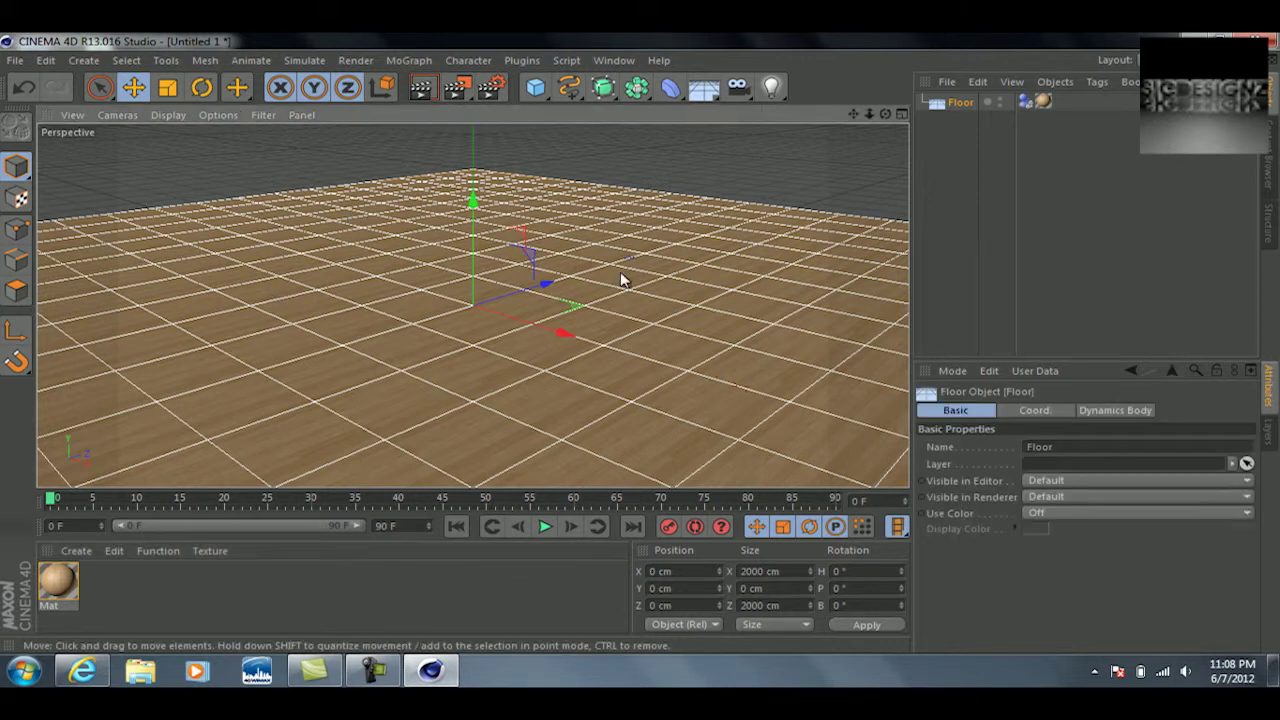
pyautogui.click(537, 90)
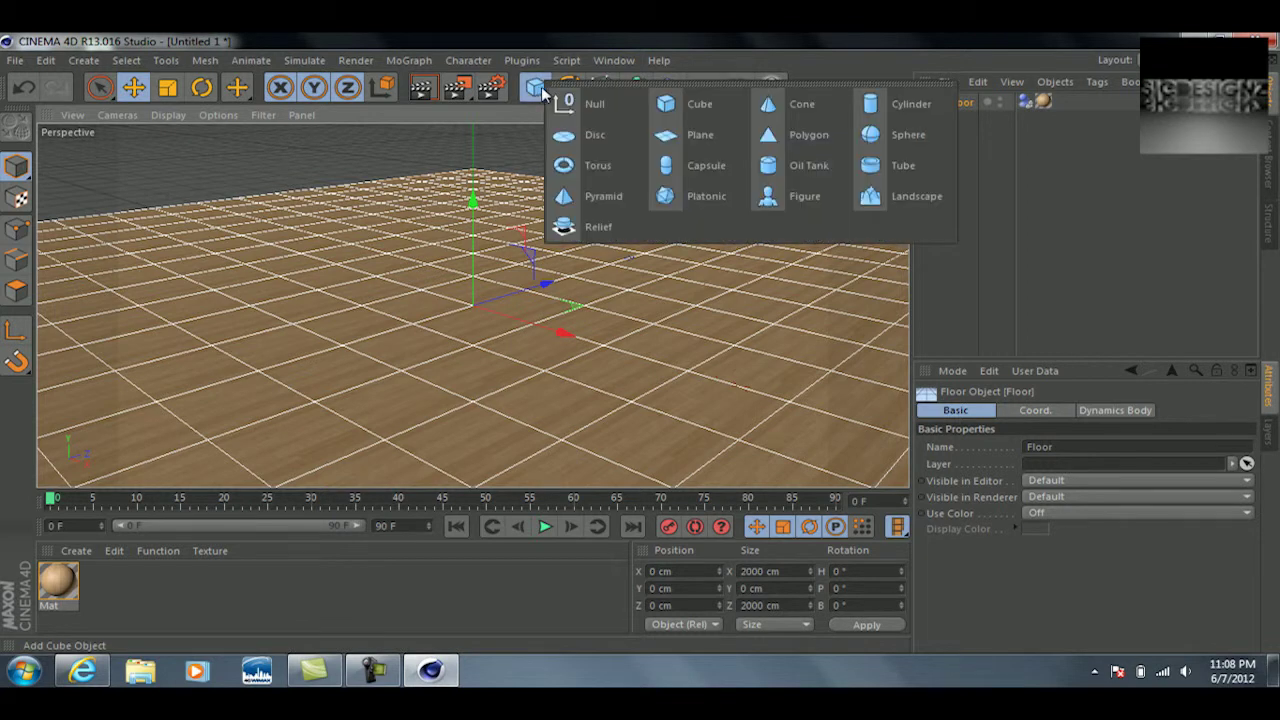
pyautogui.click(676, 104)
pyautogui.moveTo(474, 200); pyautogui.dragTo(642, 350)
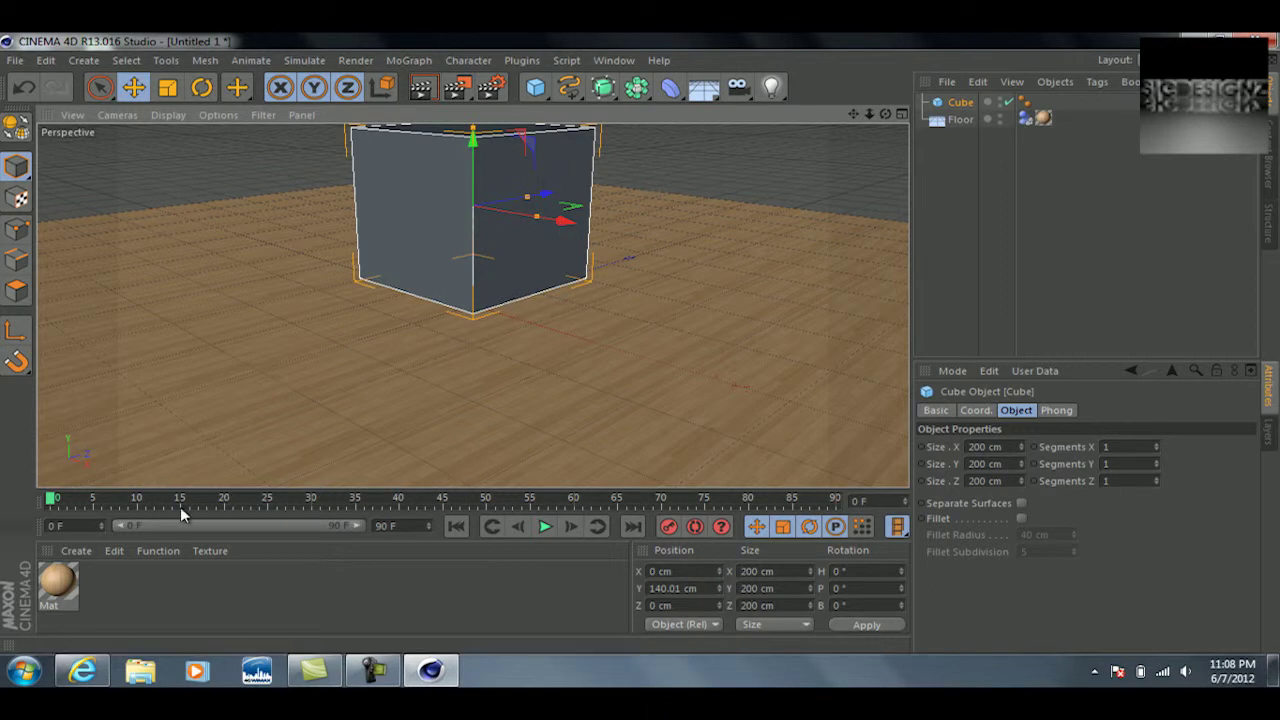
# - Create a new material Mat.1 with reflection enabled and a bright green reflection colour
pyautogui.doubleClick(115, 587)
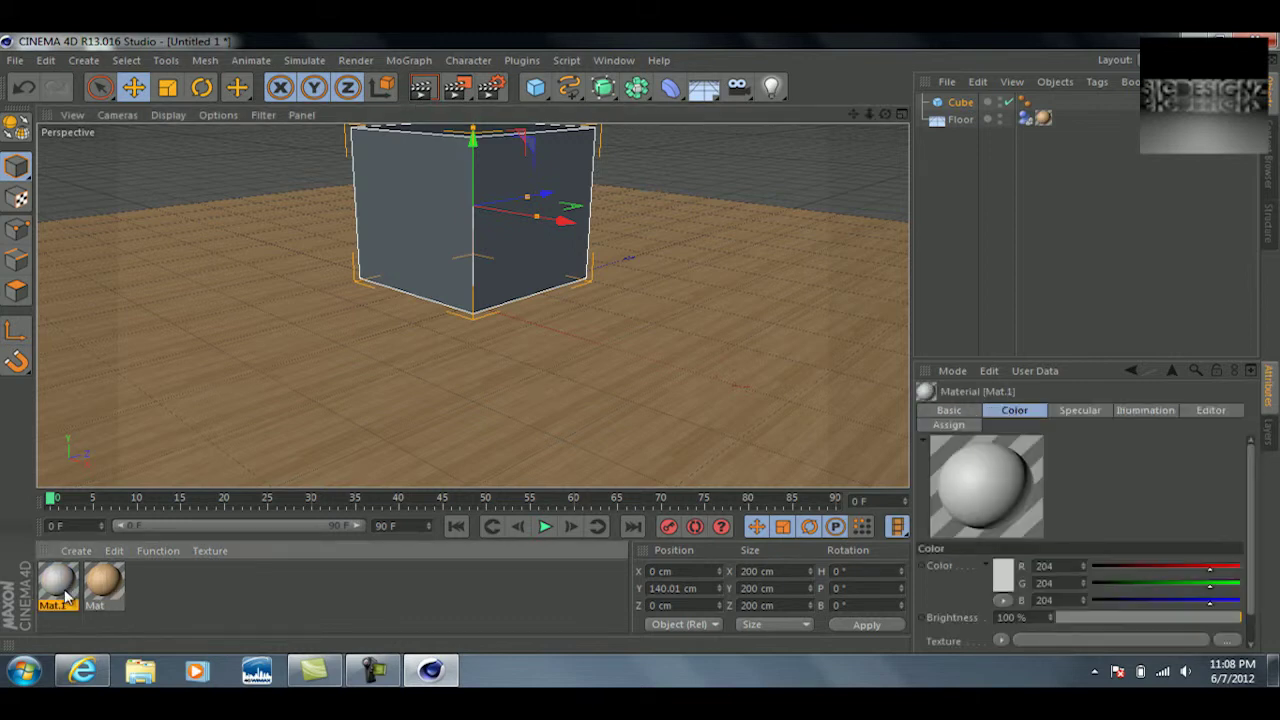
pyautogui.doubleClick(66, 596)
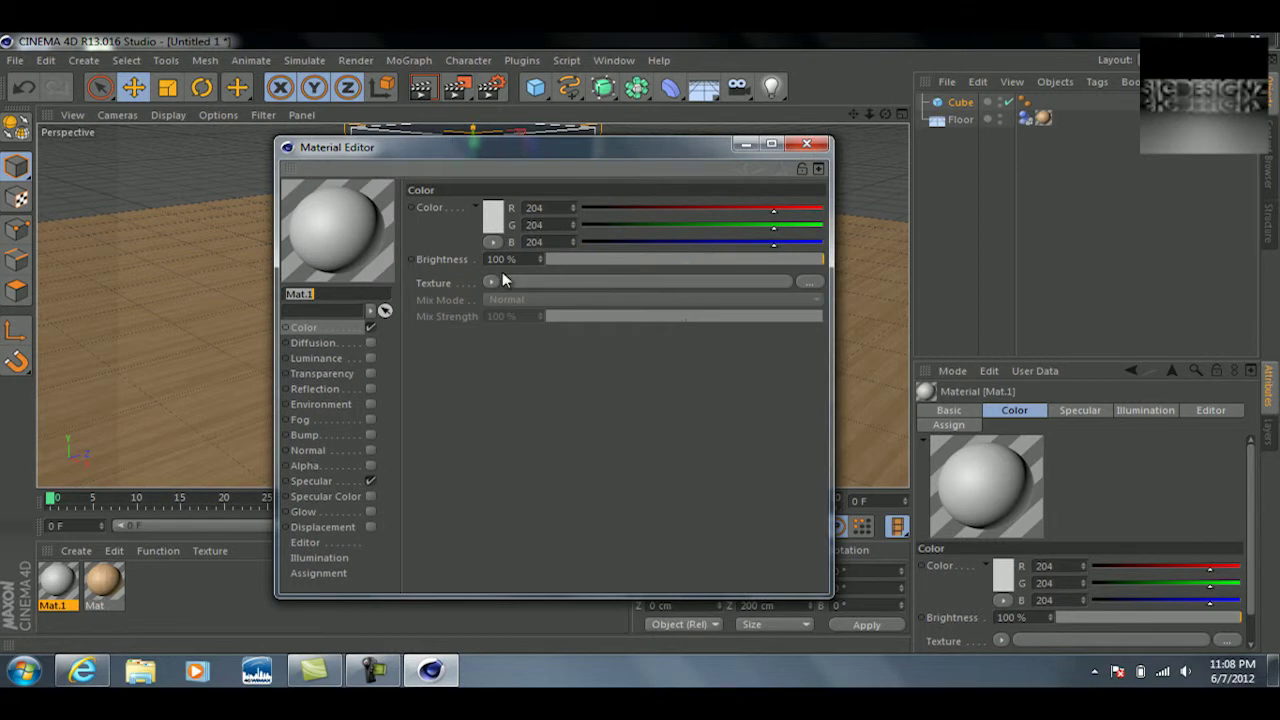
pyautogui.click(345, 388)
pyautogui.click(370, 388)
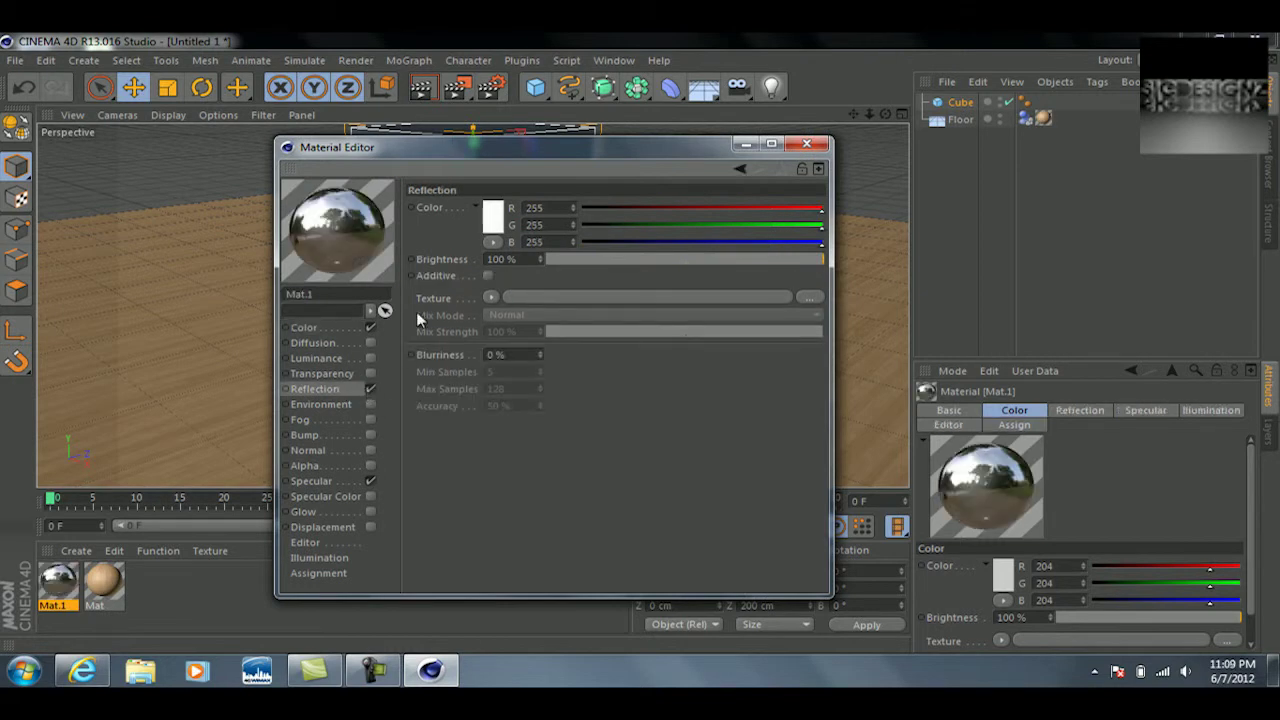
pyautogui.click(491, 222)
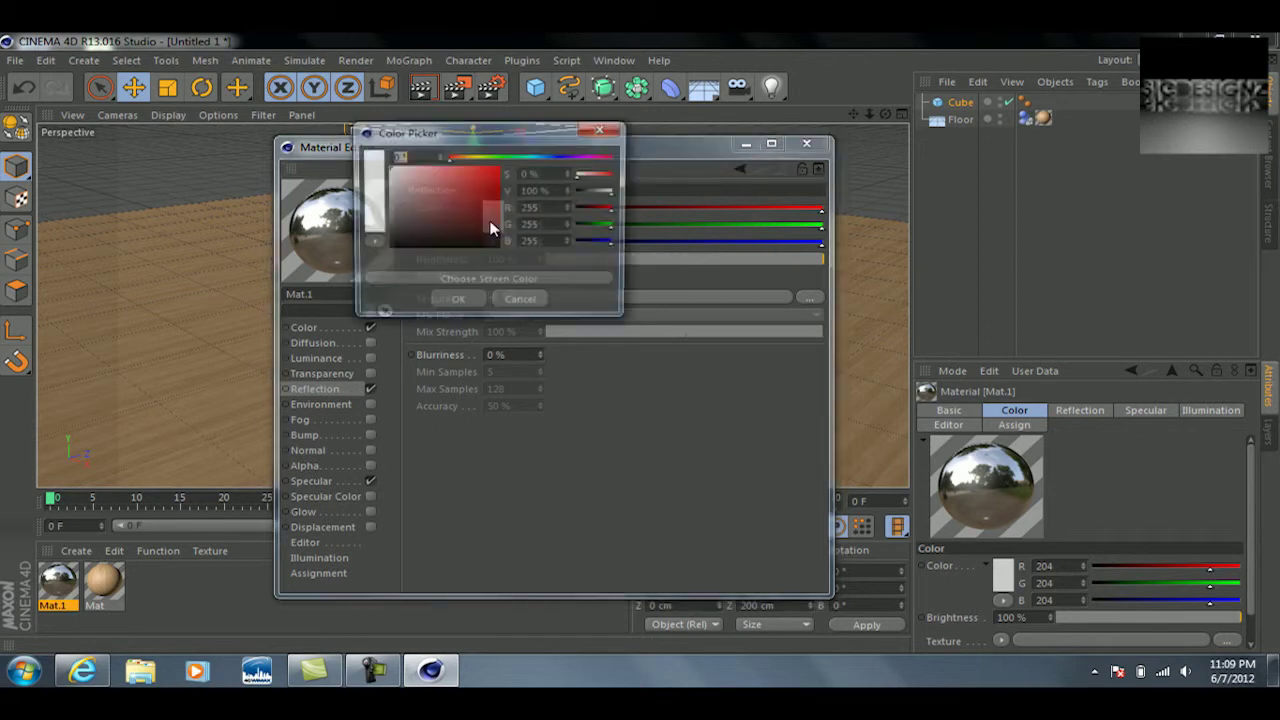
pyautogui.click(501, 158)
pyautogui.click(483, 166)
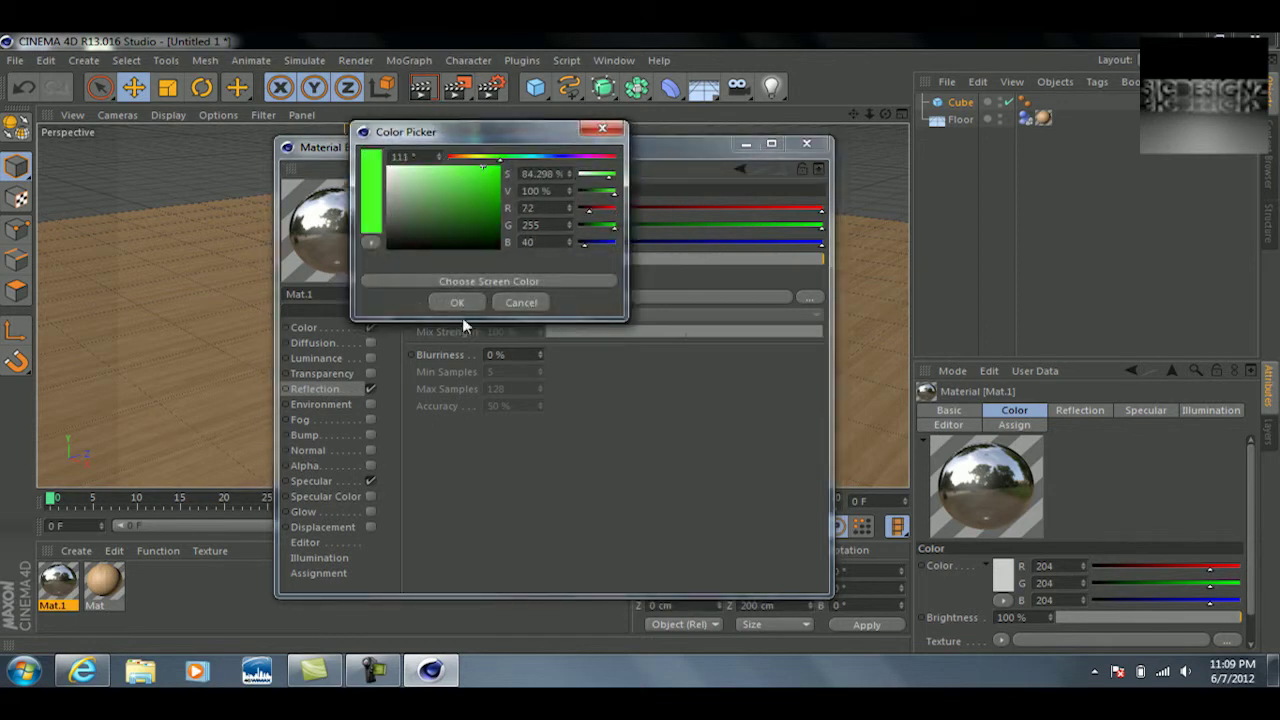
pyautogui.click(457, 303)
# - Set Mat.1's base colour to green RGB 87/252/41 and enable its Color channel
pyautogui.click(350, 327)
pyautogui.click(491, 218)
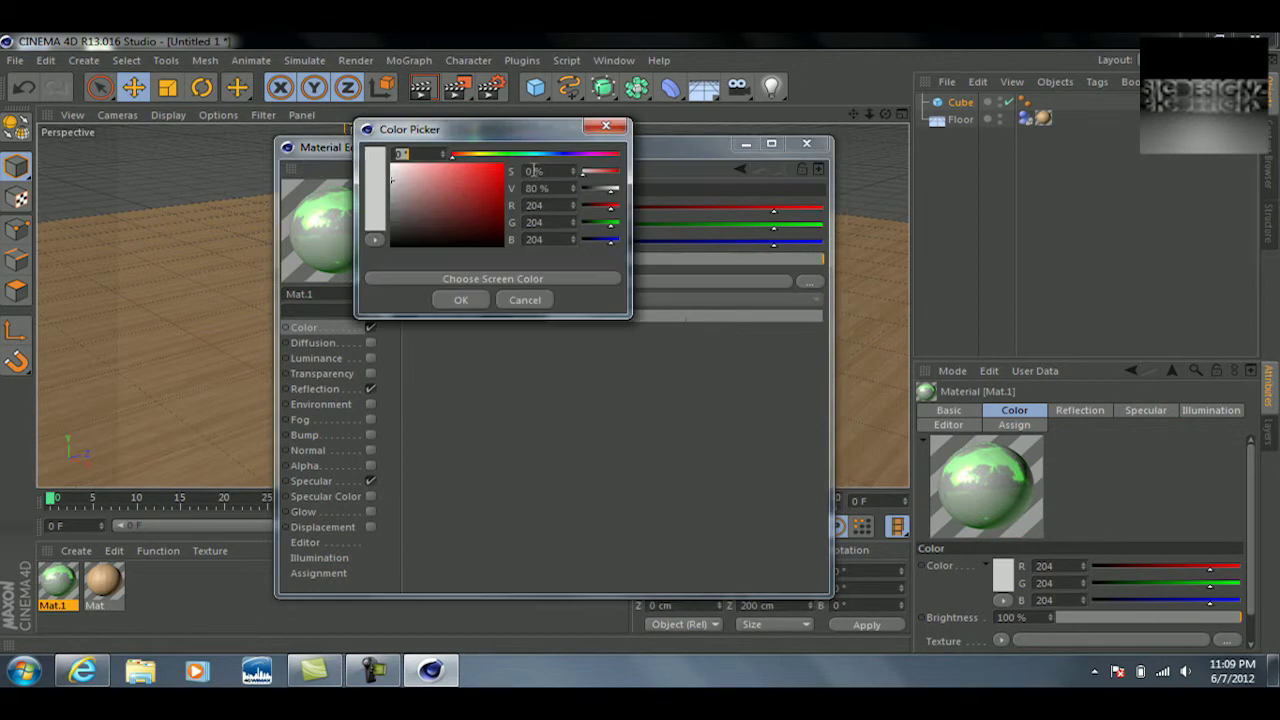
pyautogui.click(502, 157)
pyautogui.click(479, 174)
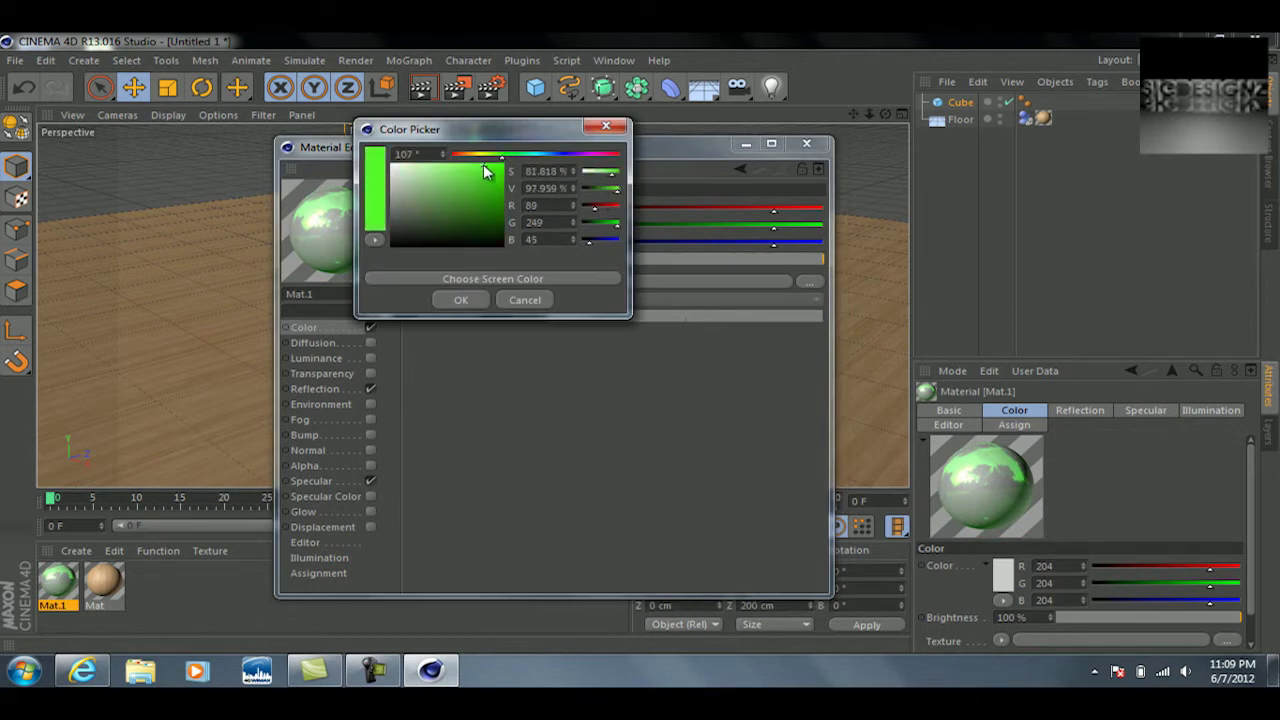
pyautogui.moveTo(485, 172); pyautogui.dragTo(488, 168)
pyautogui.click(461, 300)
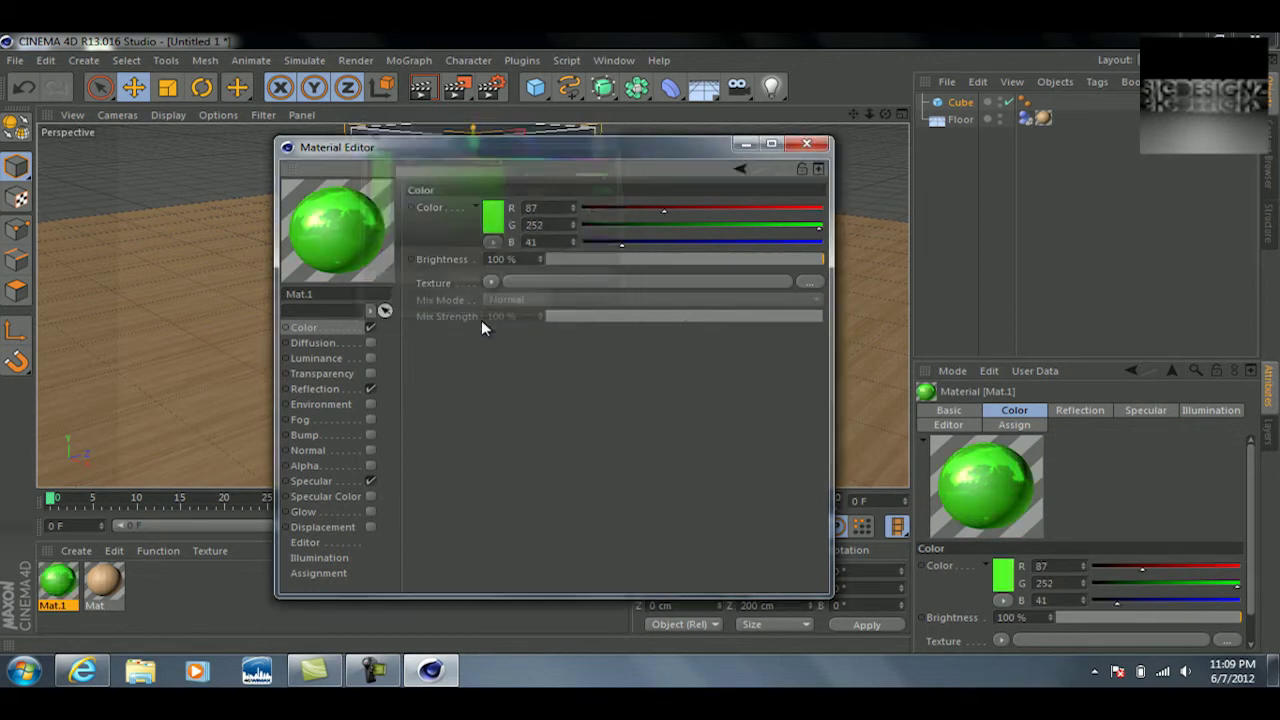
pyautogui.click(358, 391)
pyautogui.click(339, 328)
pyautogui.click(341, 393)
pyautogui.click(329, 328)
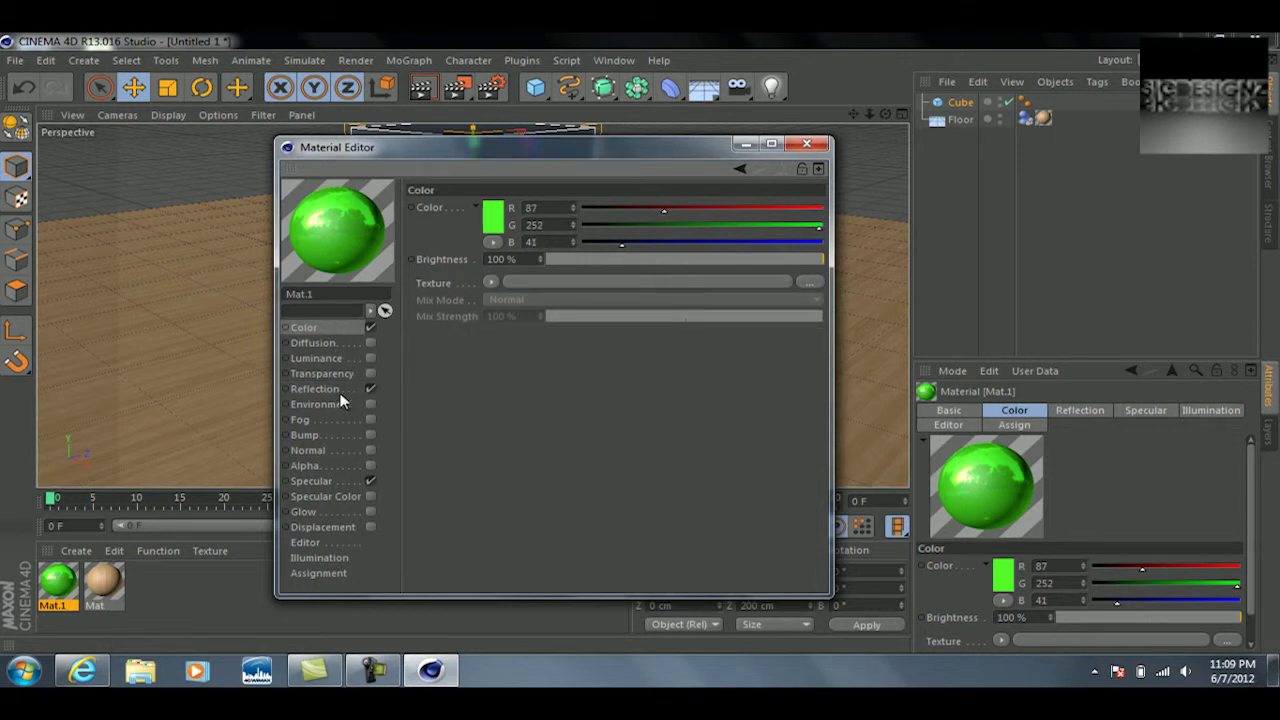
pyautogui.click(370, 328)
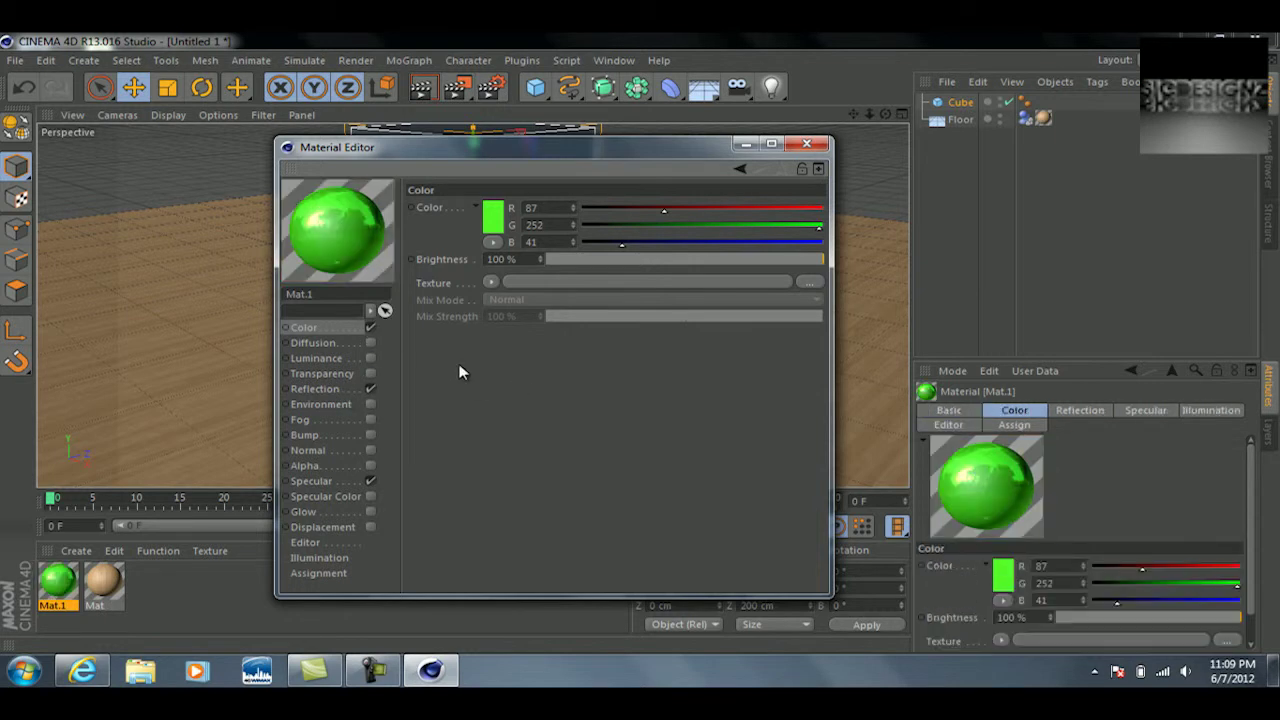
pyautogui.click(807, 145)
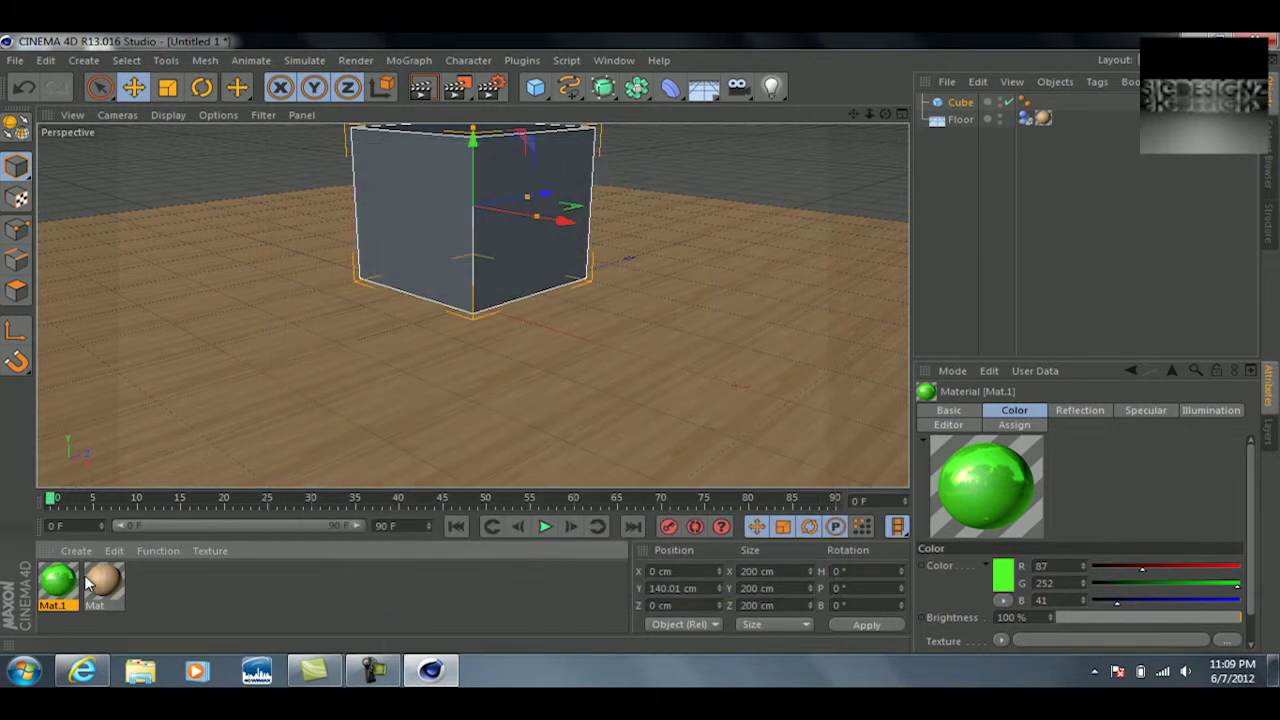
# - Apply the green Mat.1 to the Cube and preview it in a render
pyautogui.moveTo(68, 590); pyautogui.dragTo(390, 295)
pyautogui.moveTo(458, 228); pyautogui.dragTo(458, 228)
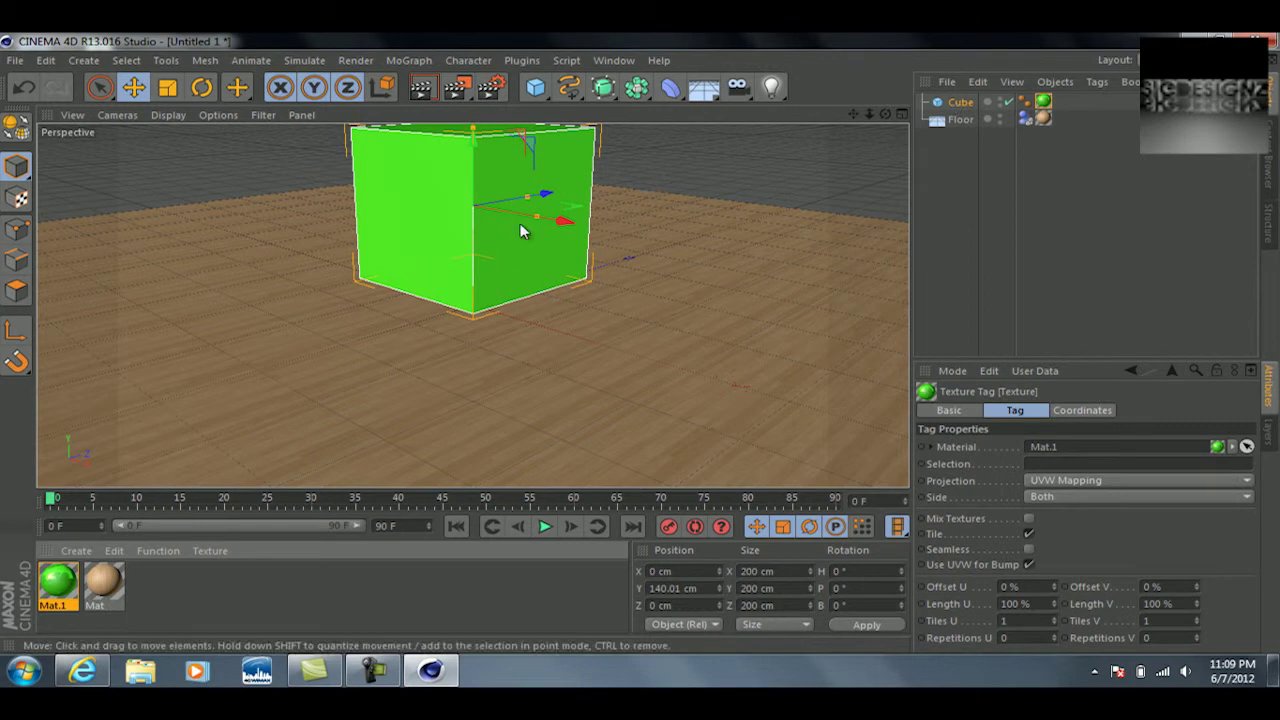
pyautogui.click(420, 90)
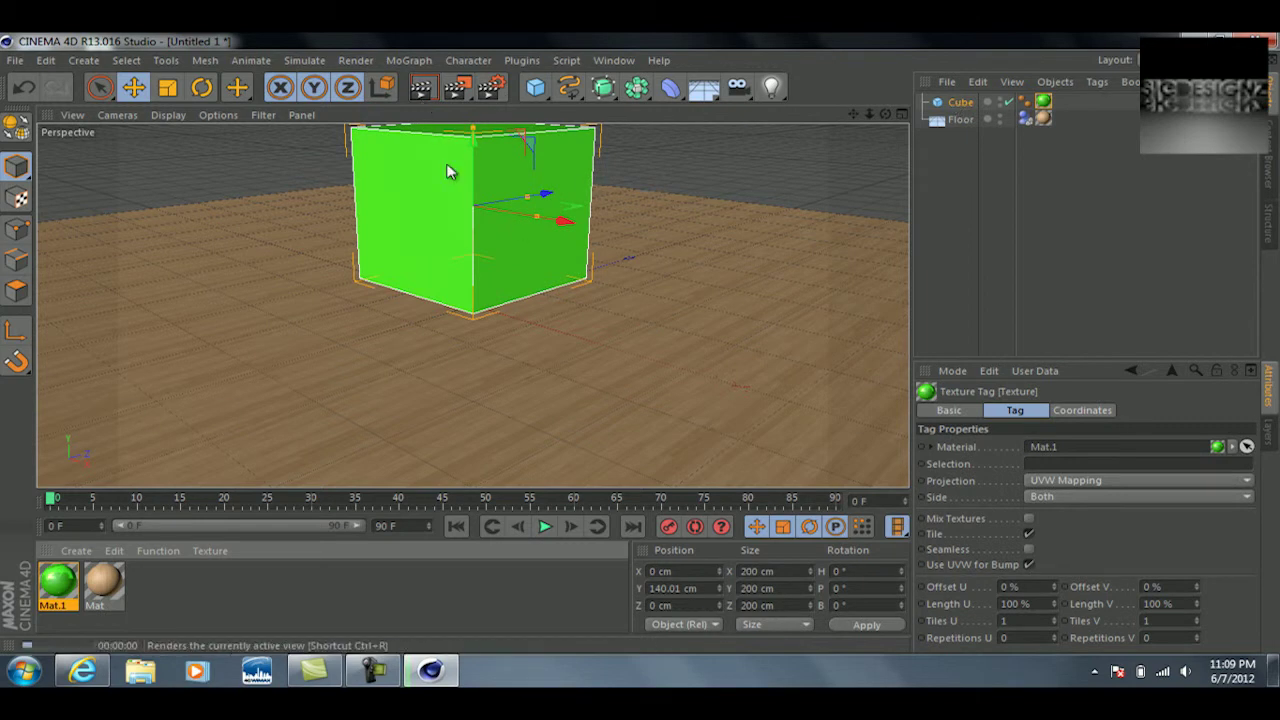
pyautogui.click(666, 192)
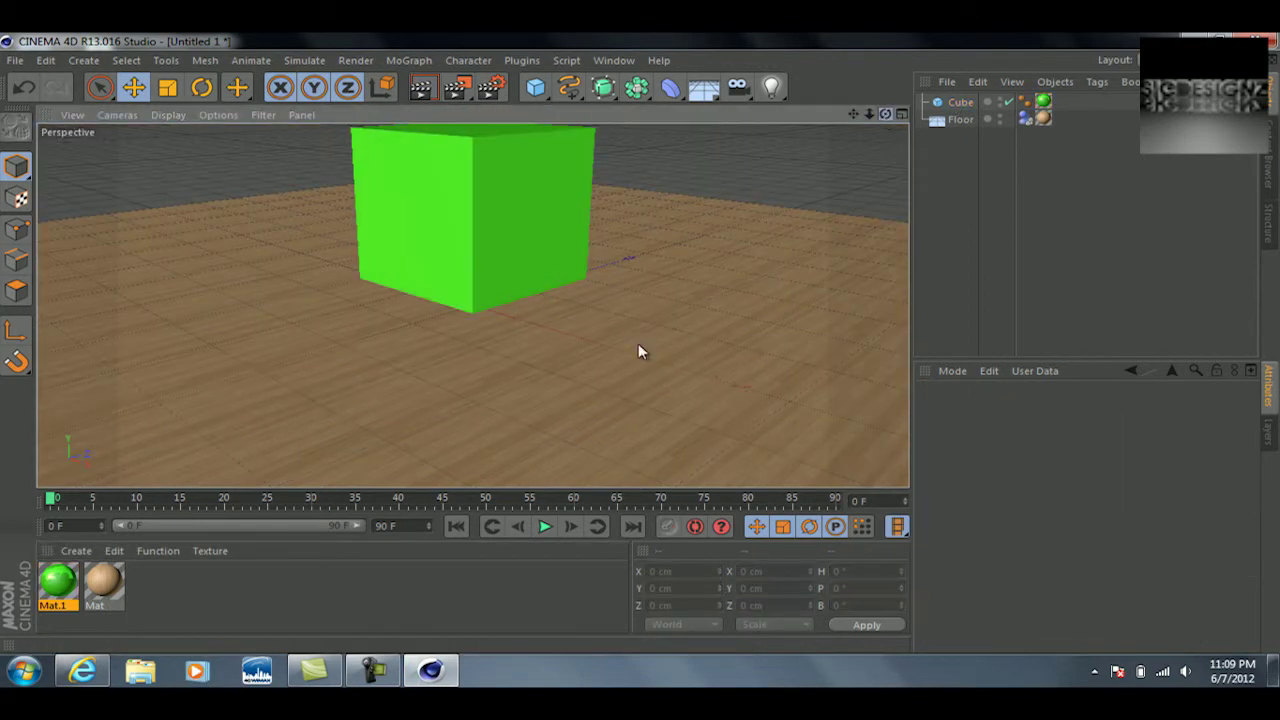
pyautogui.keyDown('alt'); pyautogui.moveTo(638, 352); pyautogui.dragTo(560, 250); pyautogui.keyUp('alt')
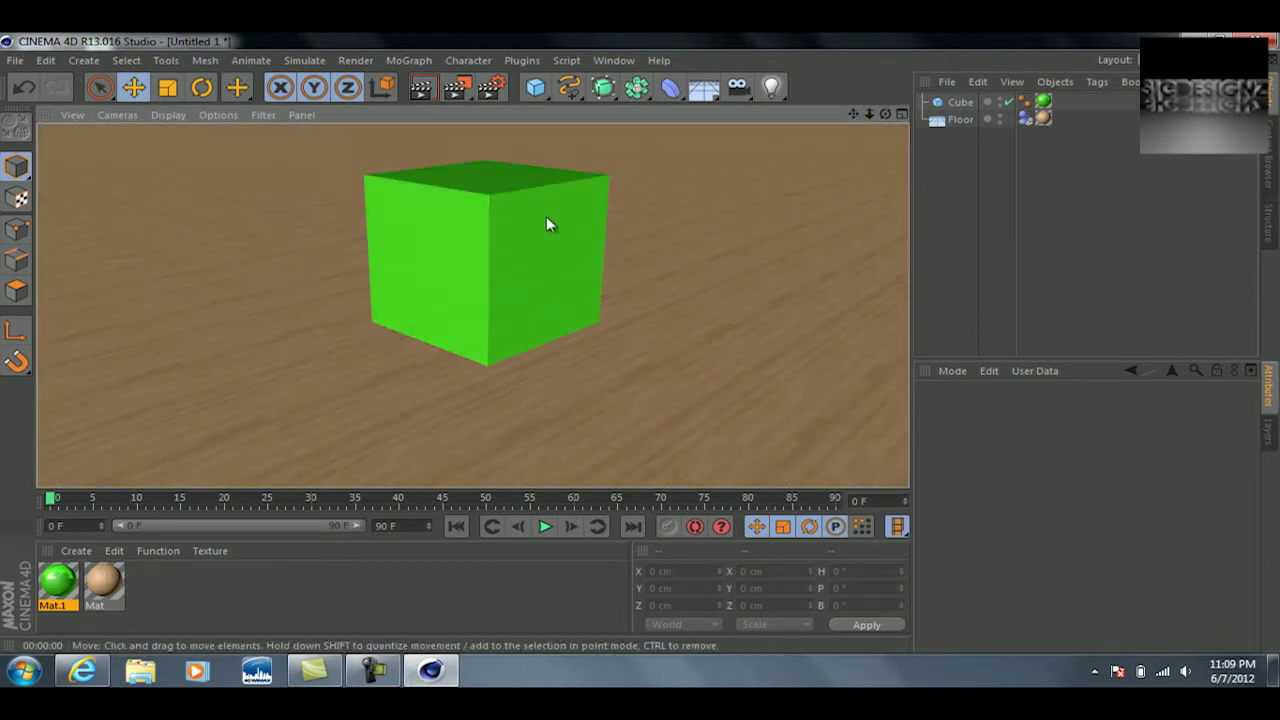
# - Enable reflection on the wood floor material Mat
pyautogui.click(720, 228)
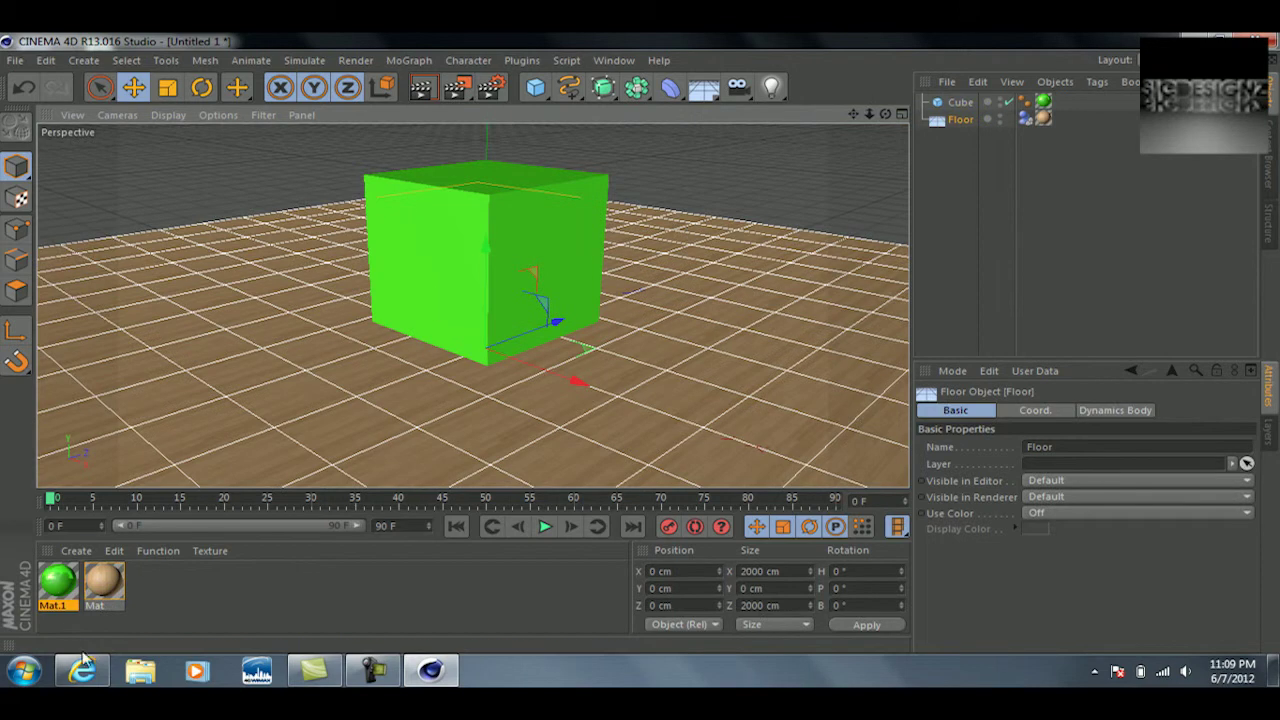
pyautogui.click(58, 582)
pyautogui.doubleClick(104, 582)
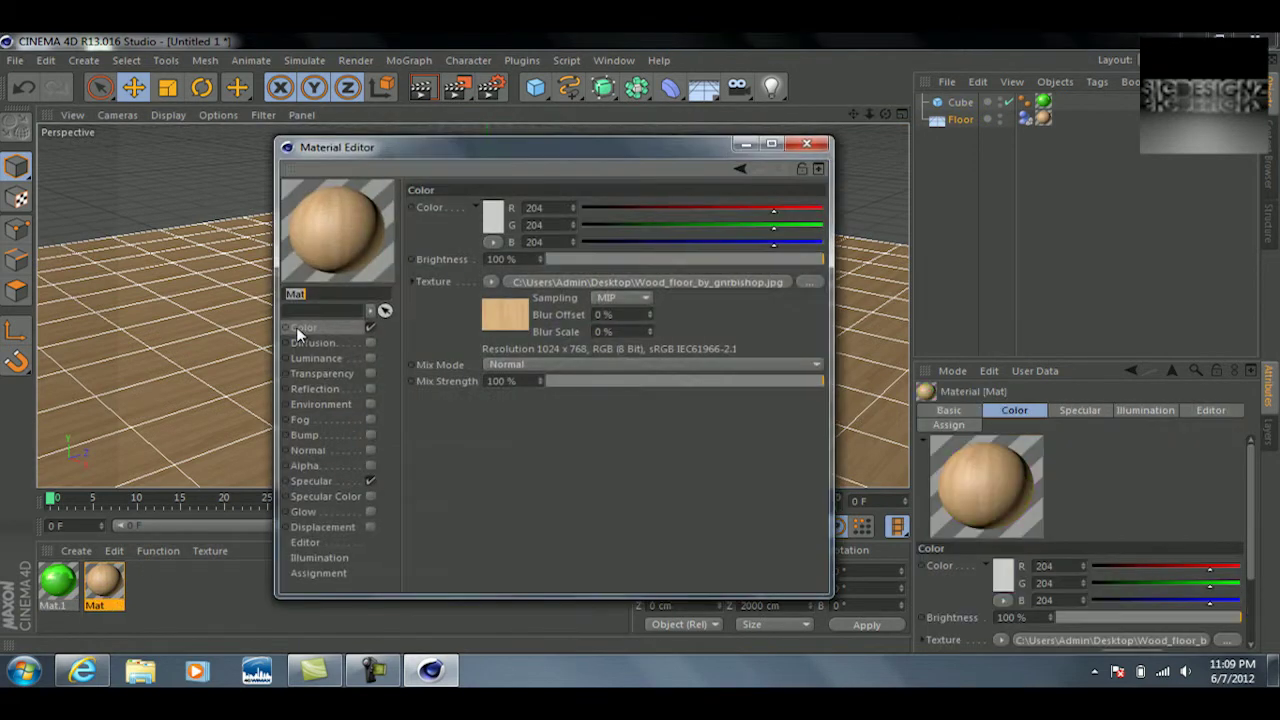
pyautogui.click(348, 388)
pyautogui.click(370, 388)
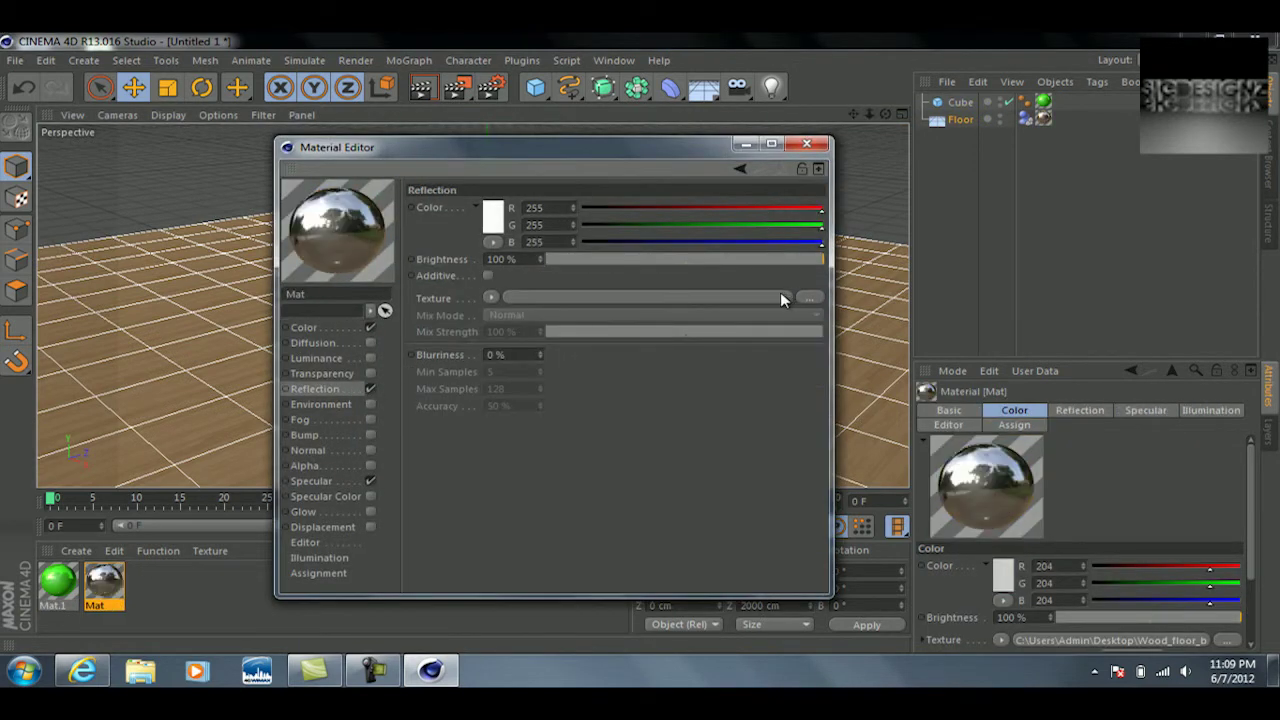
# - Load Wood_floor_by_gnrbishop as Mat's reflection texture without copying, then render the view
pyautogui.click(809, 297)
pyautogui.scroll(-5, 710, 315)
pyautogui.click(650, 484)
pyautogui.click(752, 541)
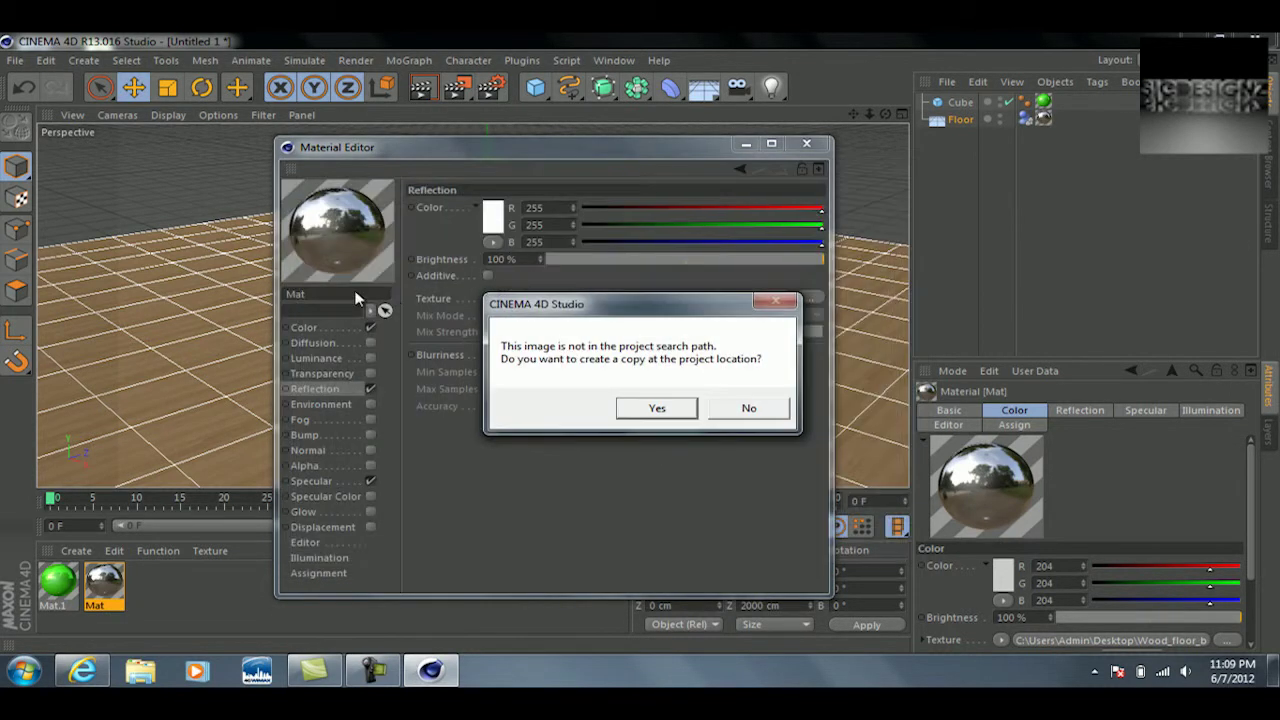
pyautogui.click(720, 418)
pyautogui.click(806, 143)
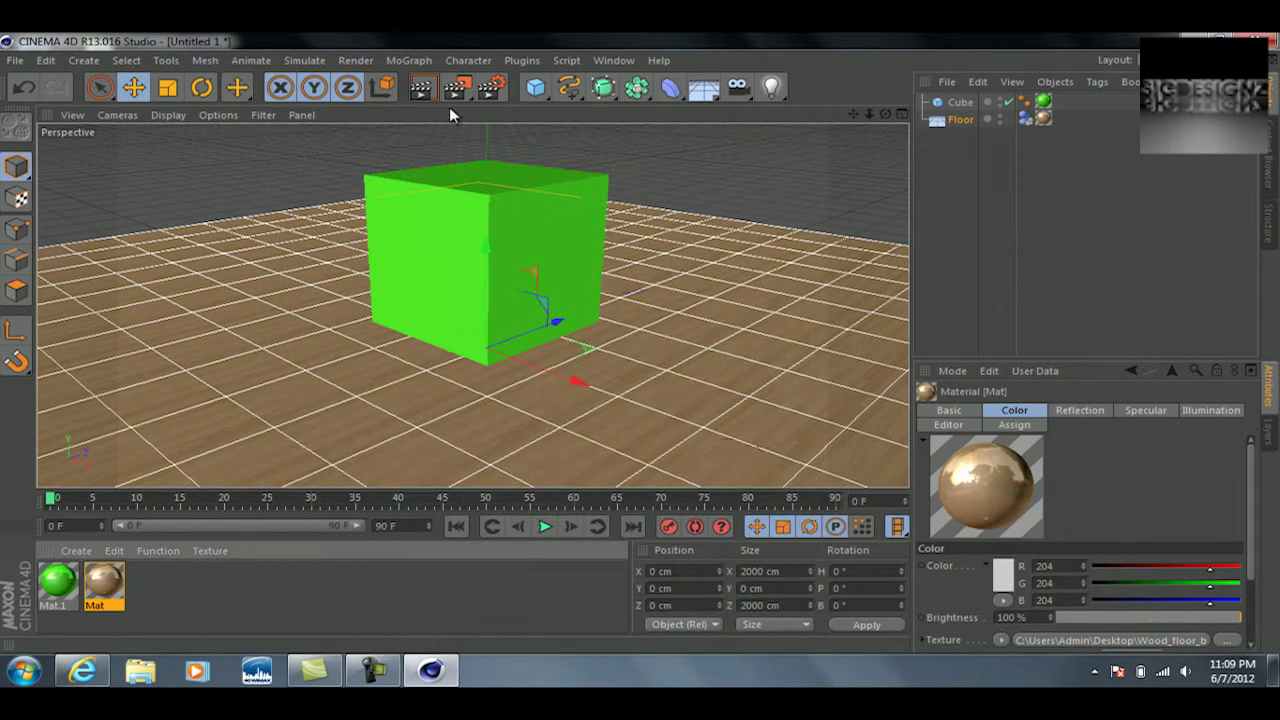
pyautogui.click(437, 88)
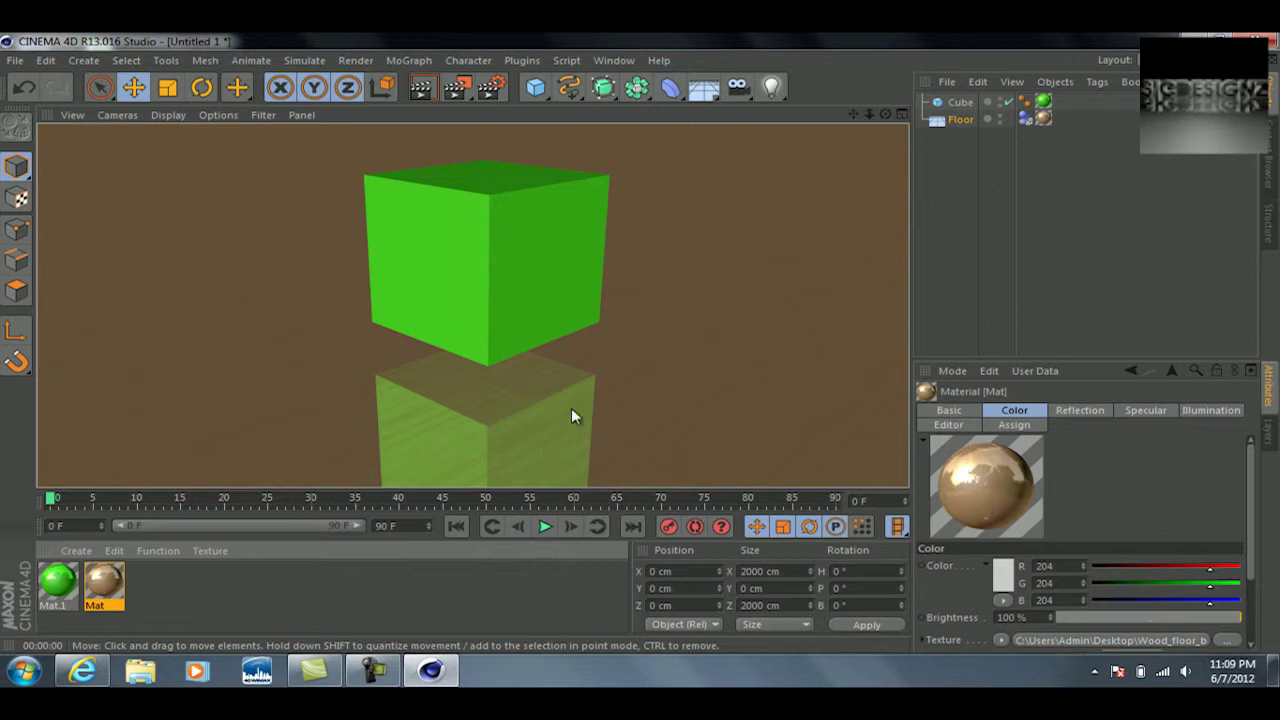
# - Add a light and move it above and in front of the cube
pyautogui.click(788, 197)
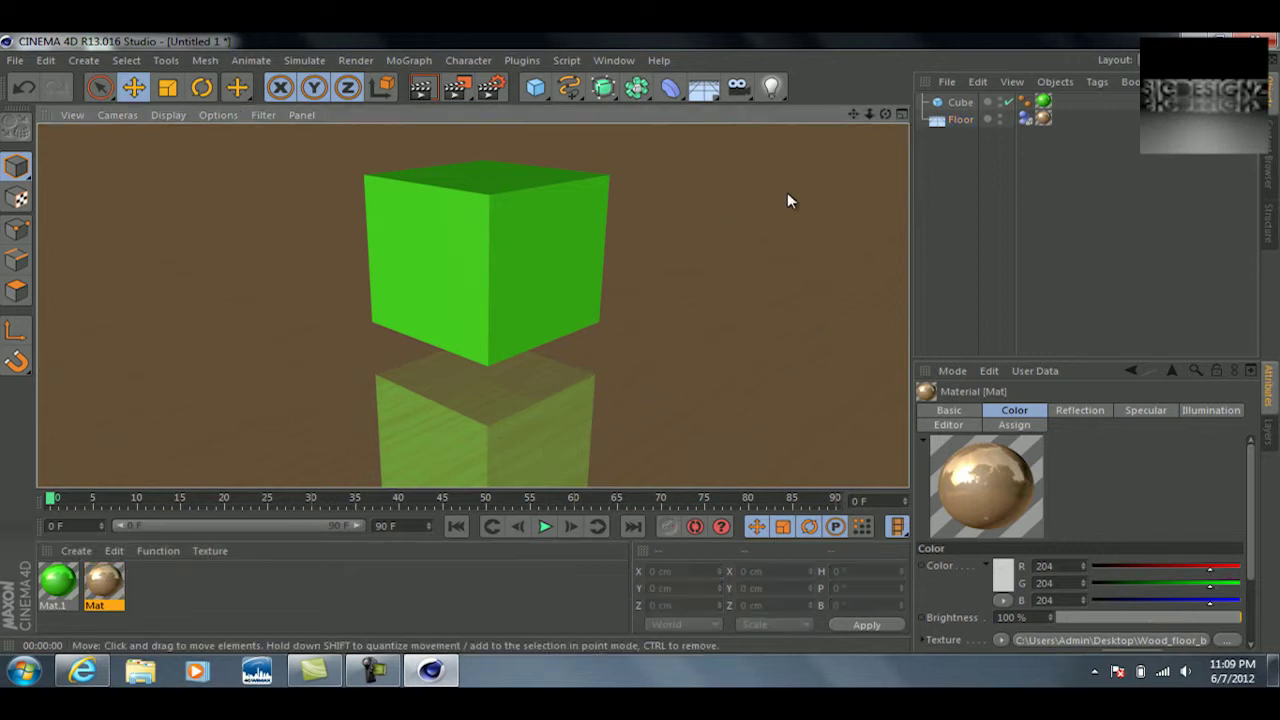
pyautogui.moveTo(884, 115); pyautogui.dragTo(643, 350)
pyautogui.click(771, 89)
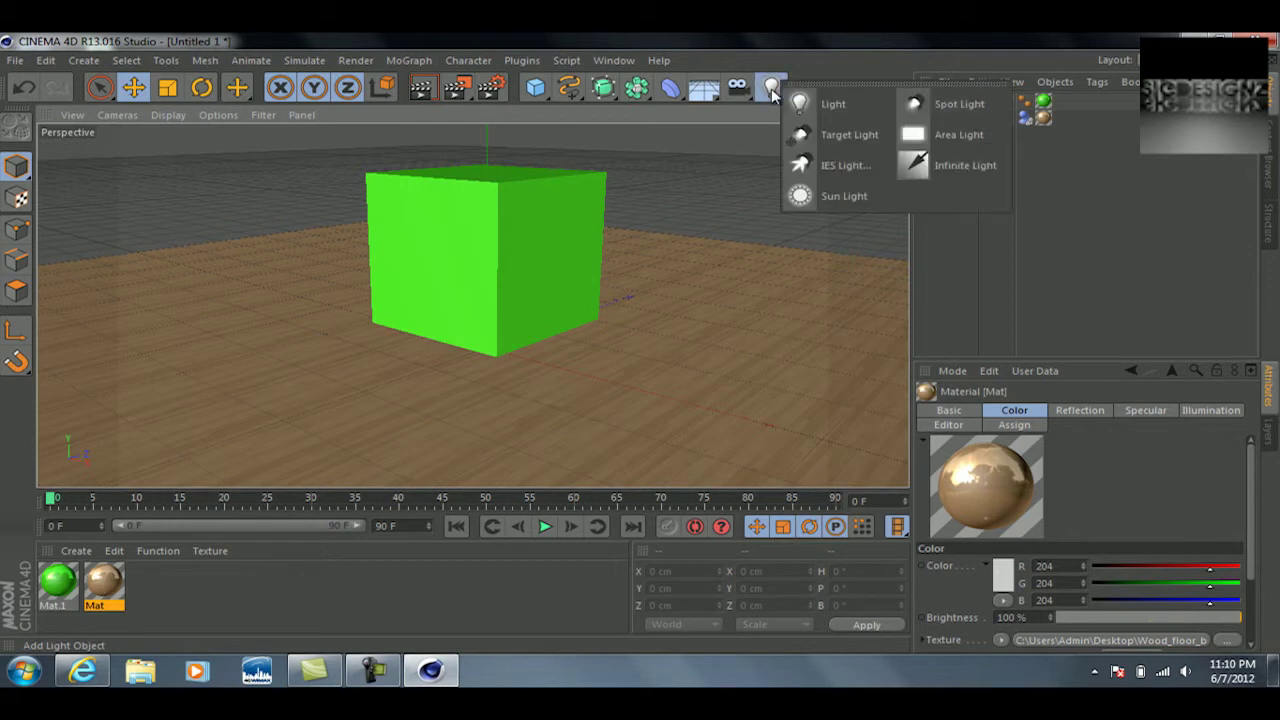
pyautogui.click(833, 104)
pyautogui.moveTo(550, 325); pyautogui.dragTo(311, 187)
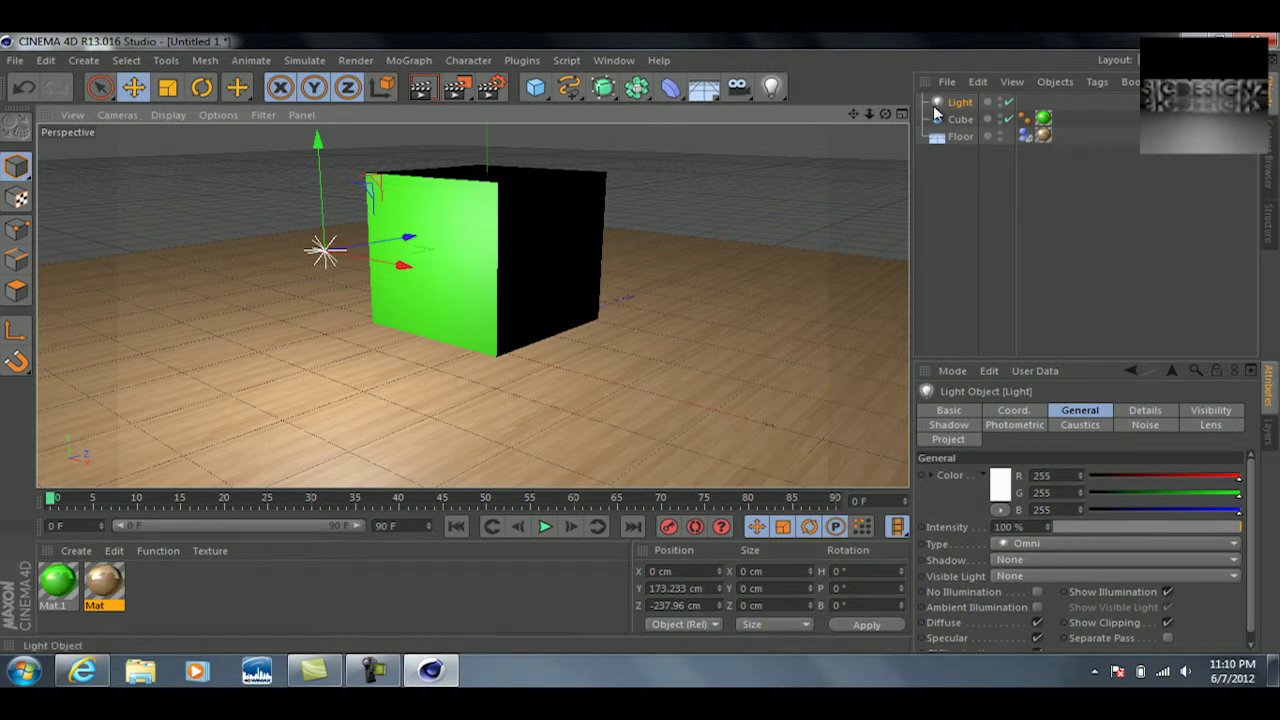
# - Replace it with an area light at X 179.039, Y 284.134, Z -190.774 cm, then render
pyautogui.press('Delete')
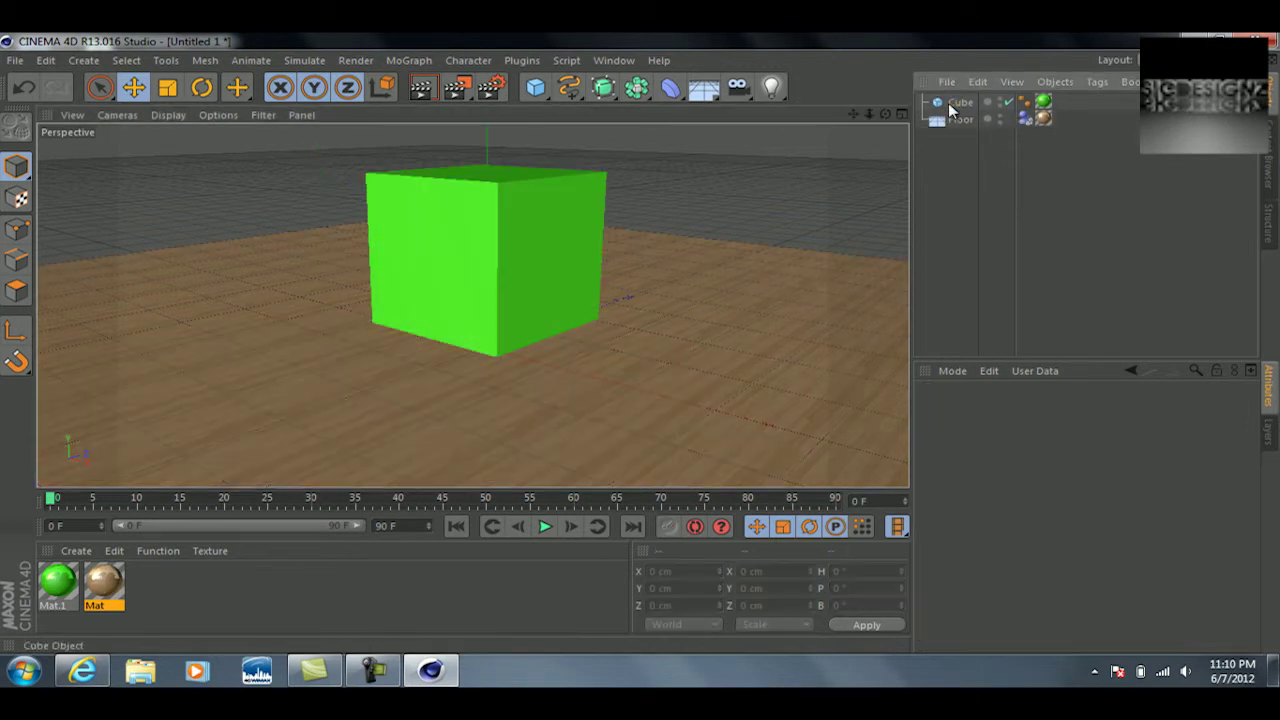
pyautogui.moveTo(771, 87); pyautogui.dragTo(917, 128)
pyautogui.moveTo(552, 330); pyautogui.dragTo(363, 372)
pyautogui.moveTo(358, 318); pyautogui.dragTo(355, 130)
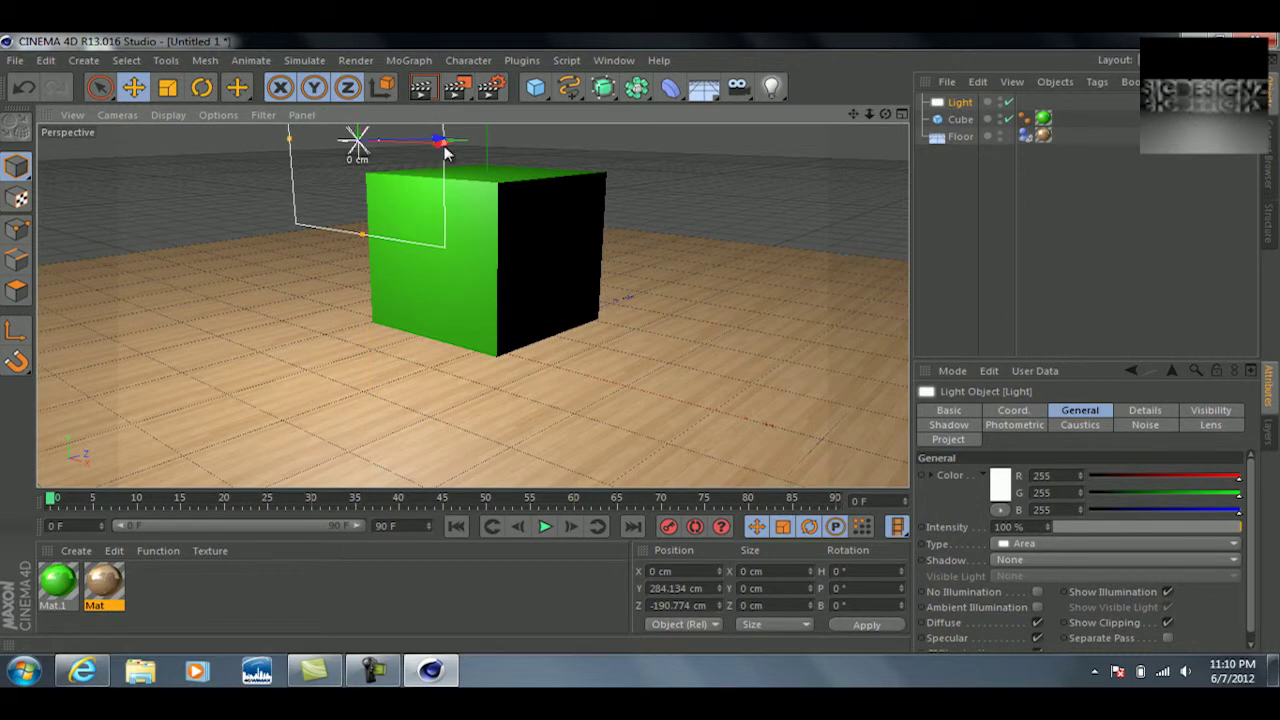
pyautogui.moveTo(437, 148); pyautogui.dragTo(600, 206)
pyautogui.click(420, 88)
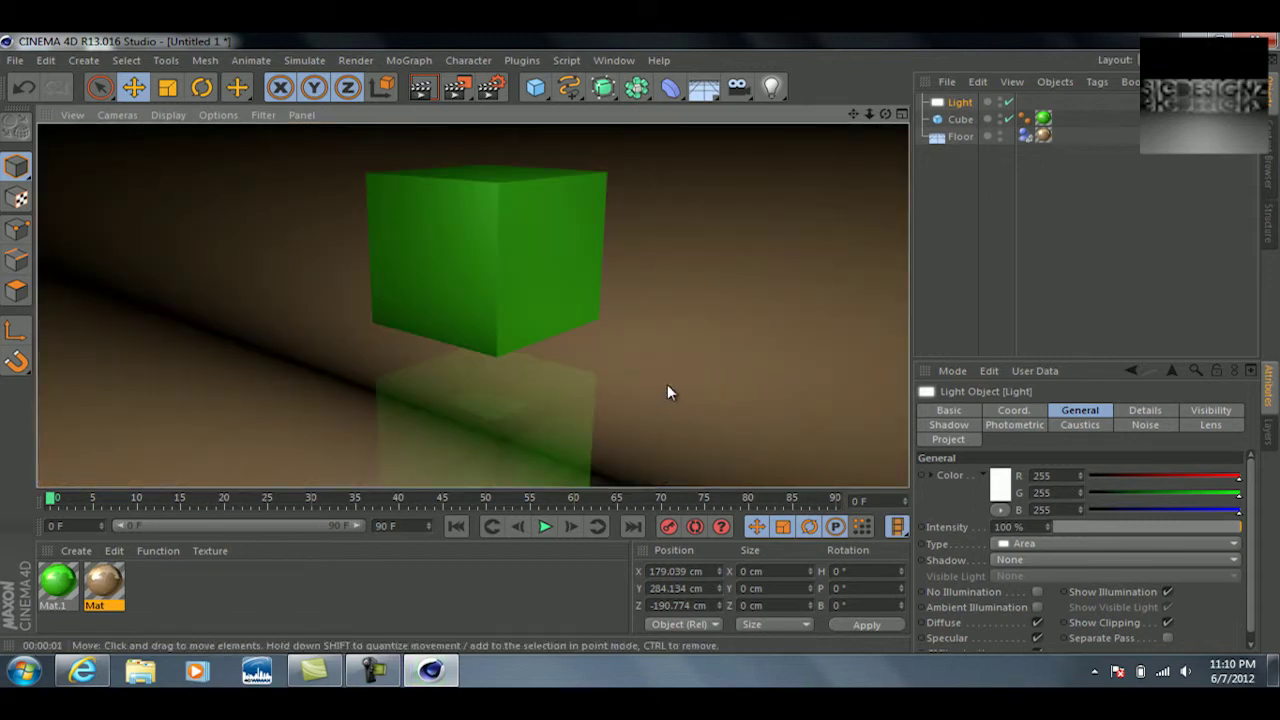
# - Set the area light's shadow type to Shadow Maps (Soft)
pyautogui.click(803, 201)
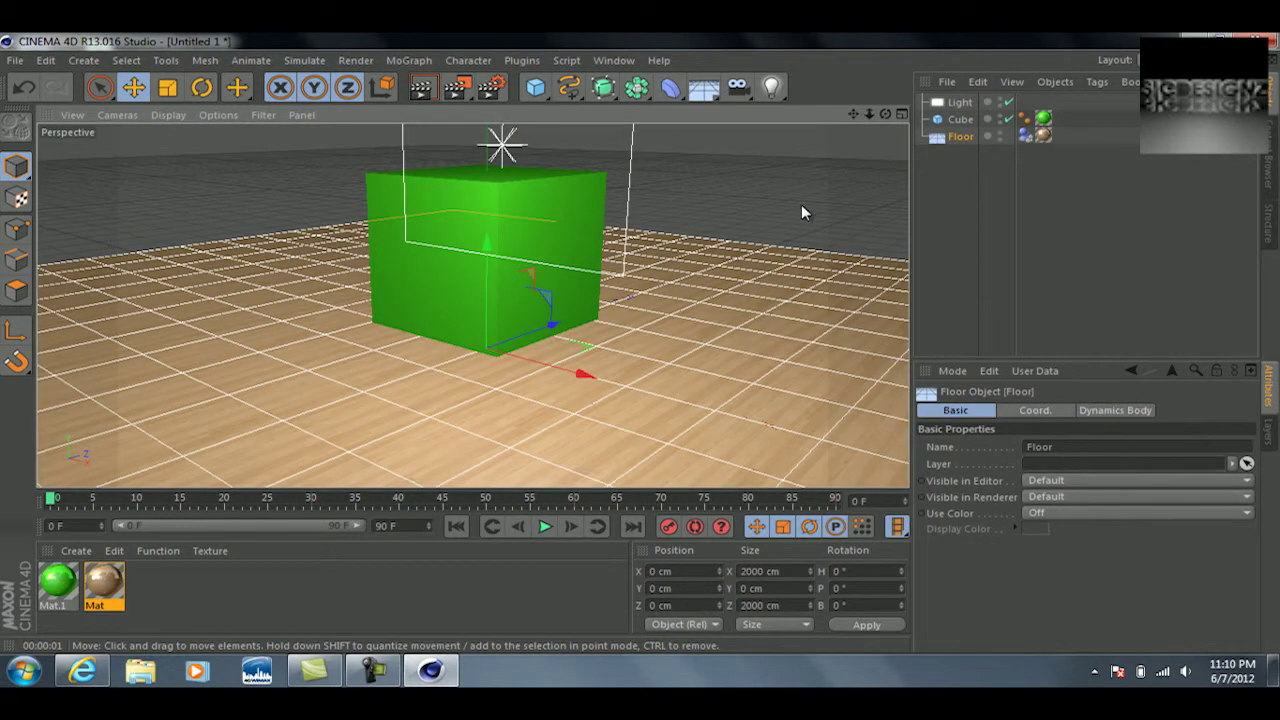
pyautogui.moveTo(885, 114)
pyautogui.mouseDown()
pyautogui.moveTo(643, 352)
pyautogui.moveTo(873, 110)
pyautogui.mouseUp()
pyautogui.click(735, 203)
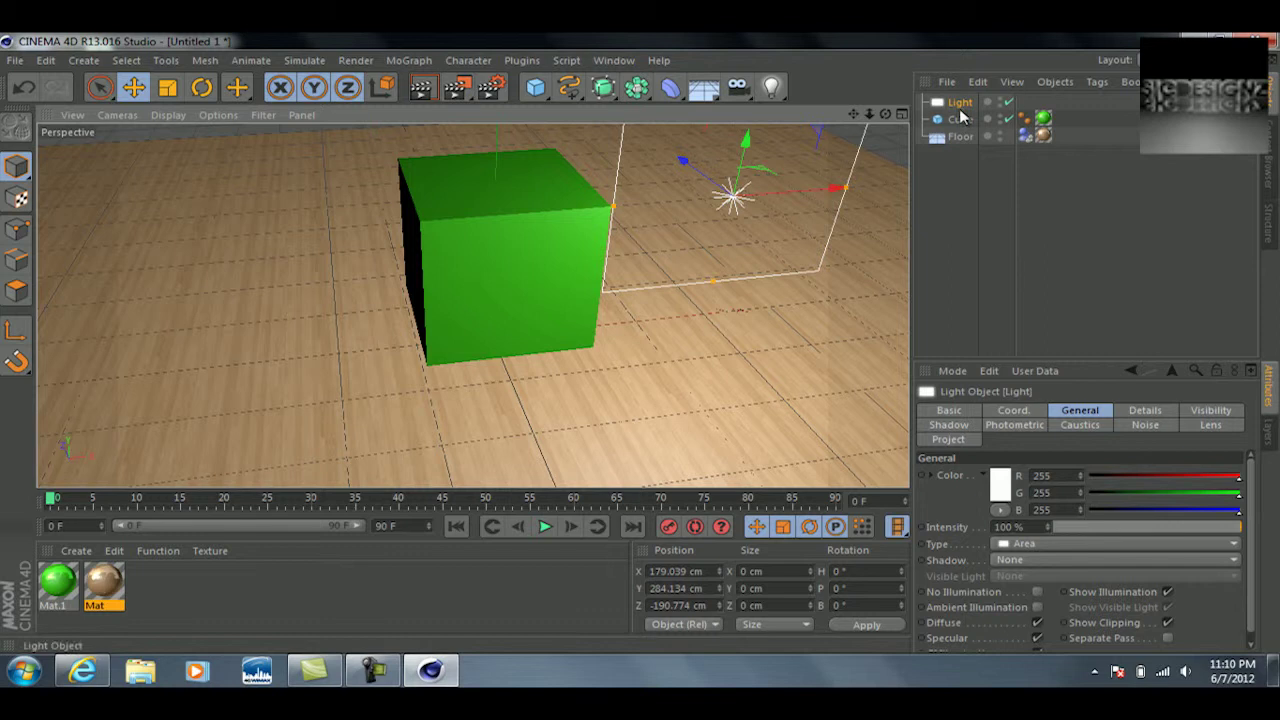
pyautogui.click(974, 431)
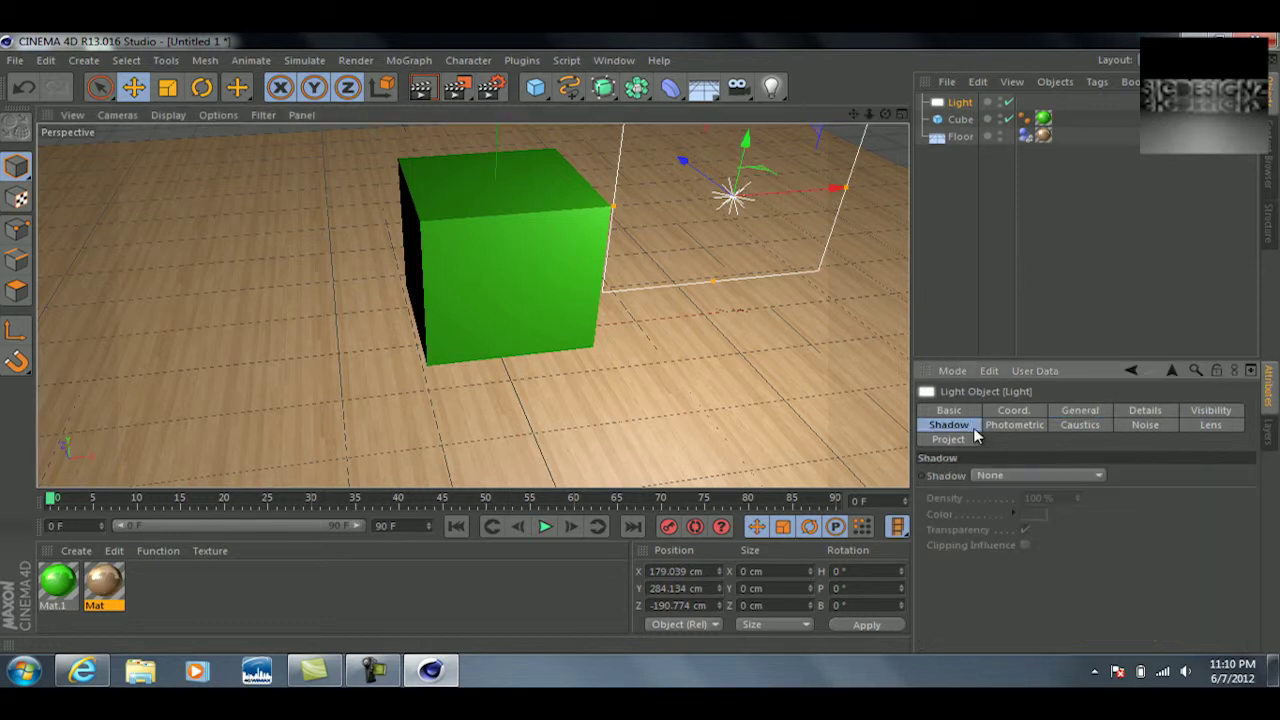
pyautogui.click(1004, 475)
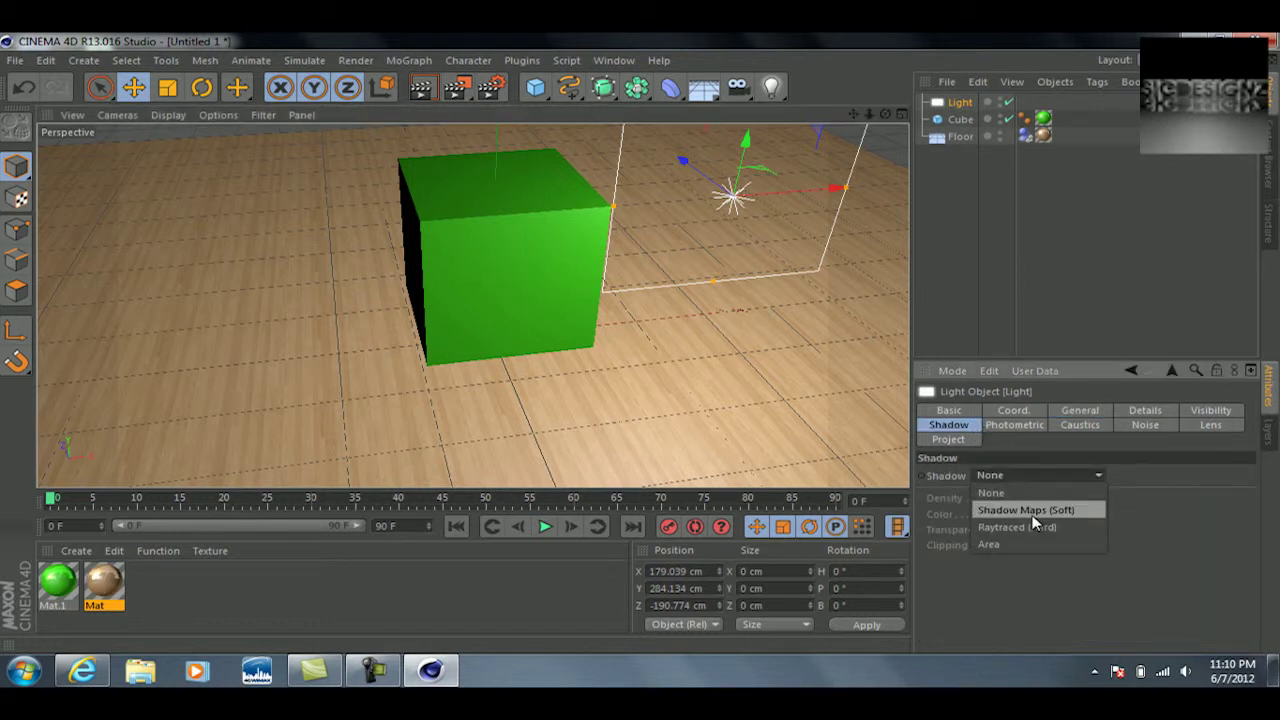
pyautogui.click(1032, 514)
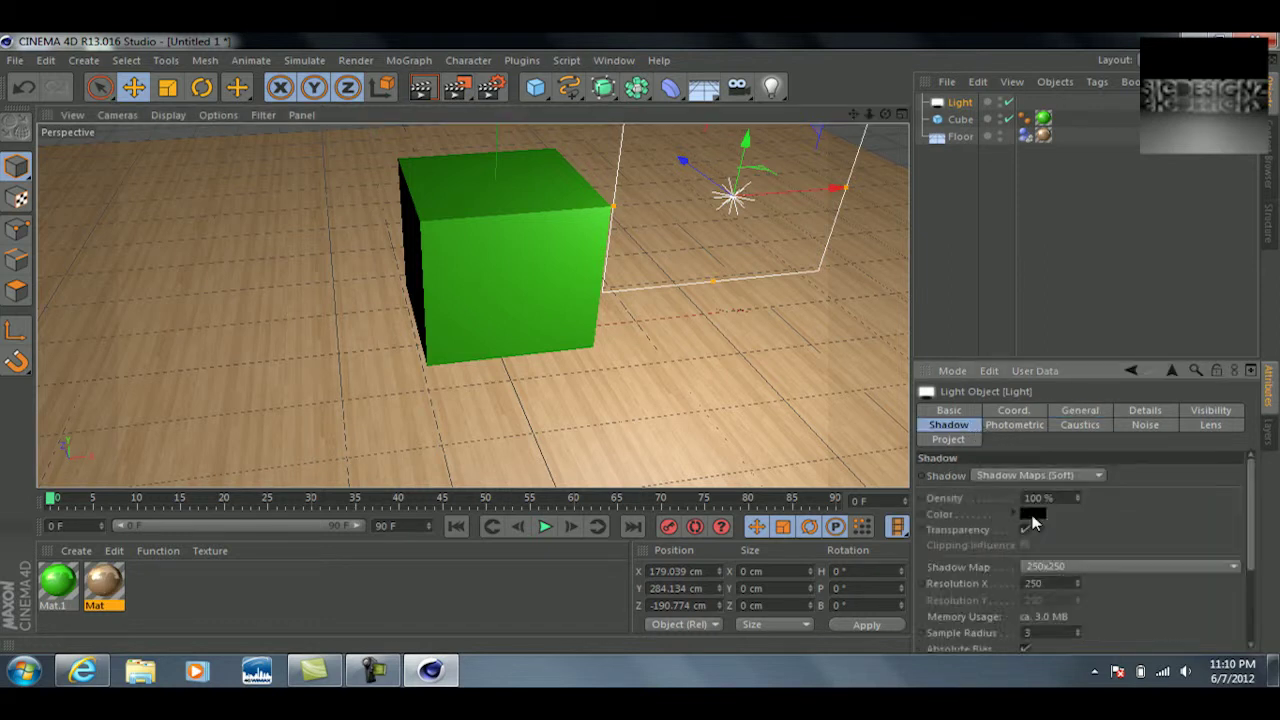
# - Render to check the cube's floor shadow, then tilt the view lower
pyautogui.click(438, 95)
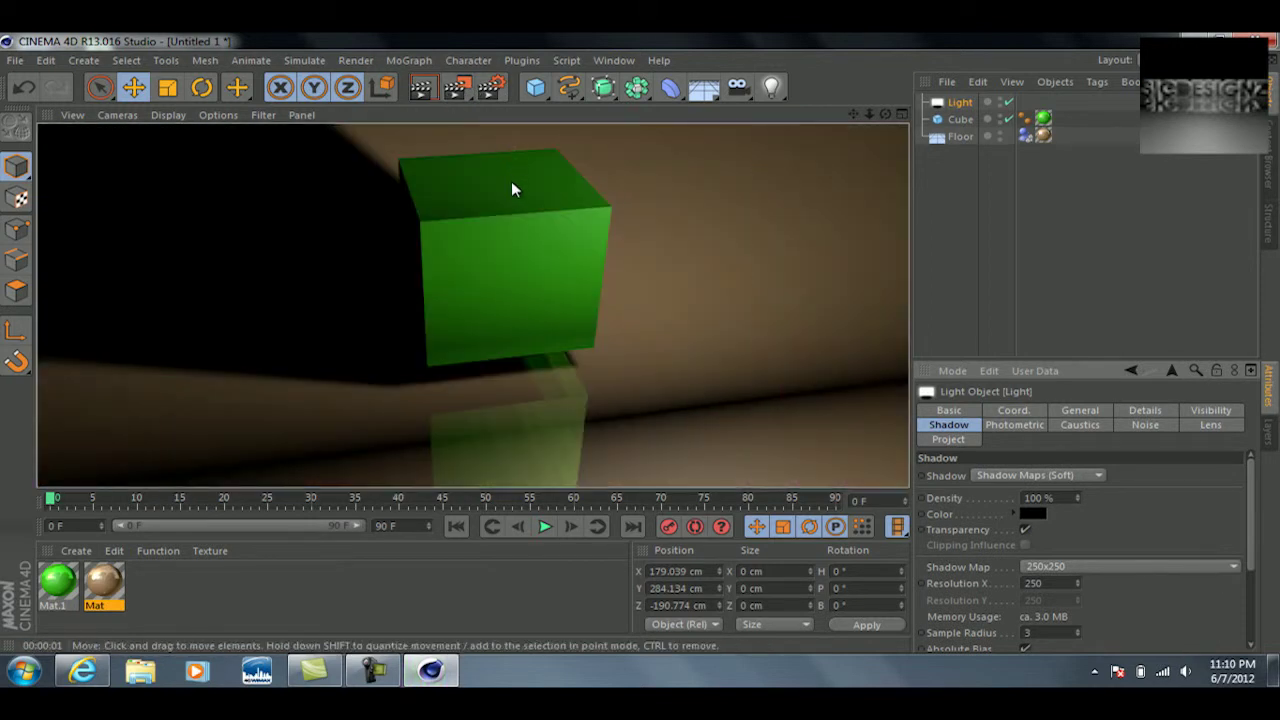
pyautogui.click(851, 163)
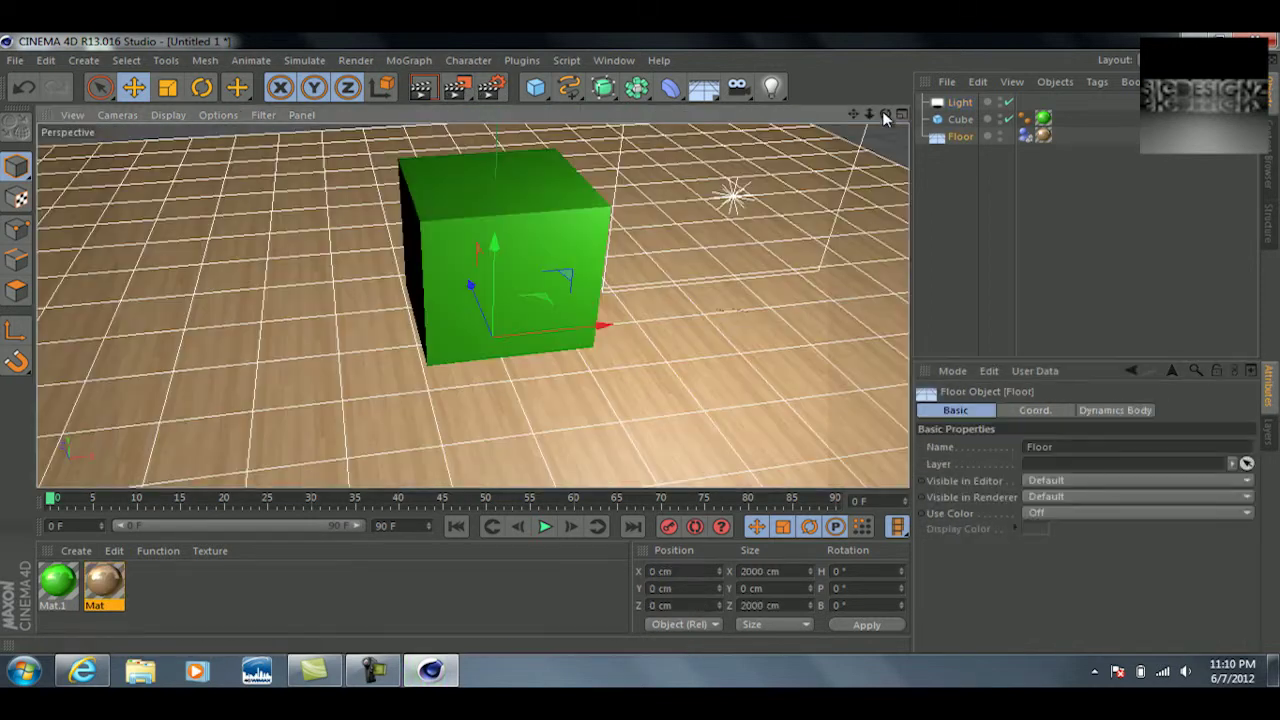
pyautogui.keyDown('alt'); pyautogui.moveTo(641, 349); pyautogui.dragTo(573, 150); pyautogui.keyUp('alt')
# - Shift the light toward the cube's left side and render to check the shadows
pyautogui.click(680, 150)
pyautogui.keyDown('alt'); pyautogui.moveTo(634, 342); pyautogui.dragTo(660, 340); pyautogui.keyUp('alt')
pyautogui.click(421, 87)
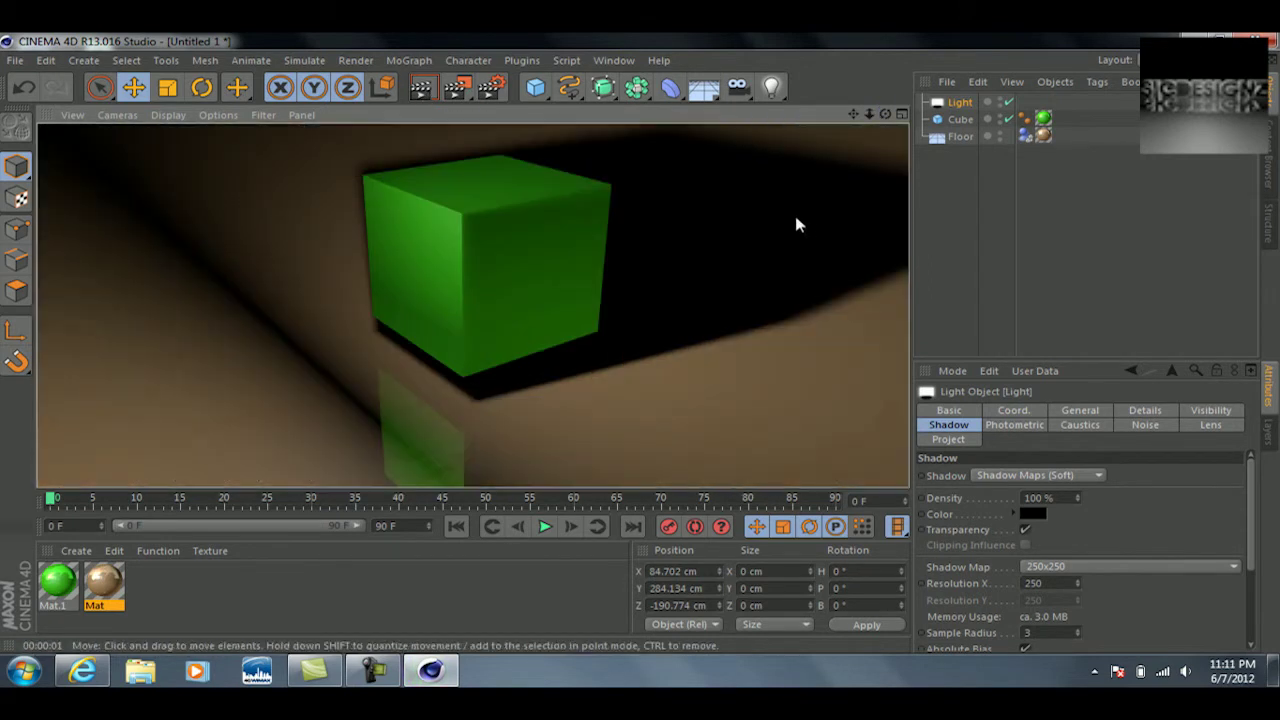
# - Push the Floor back to Z 543.301 cm and render the view again
pyautogui.click(781, 220)
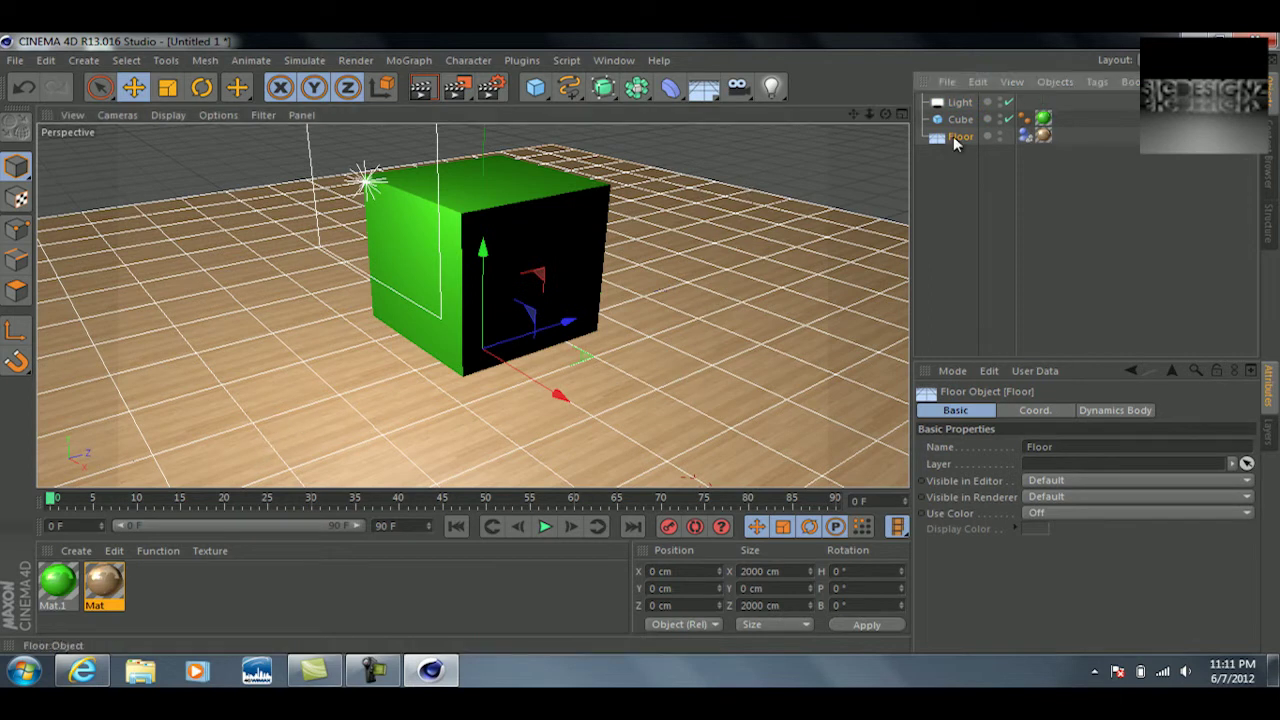
pyautogui.moveTo(560, 336); pyautogui.dragTo(800, 250)
pyautogui.click(420, 88)
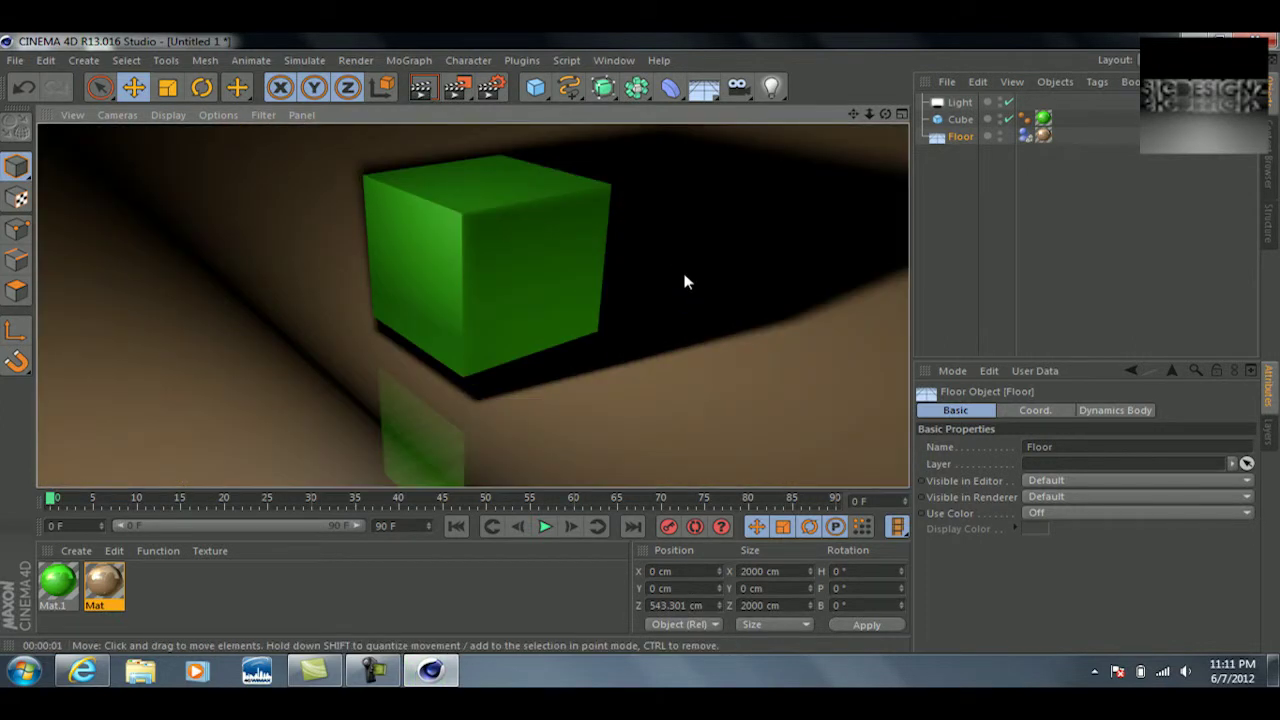
pyautogui.click(681, 270)
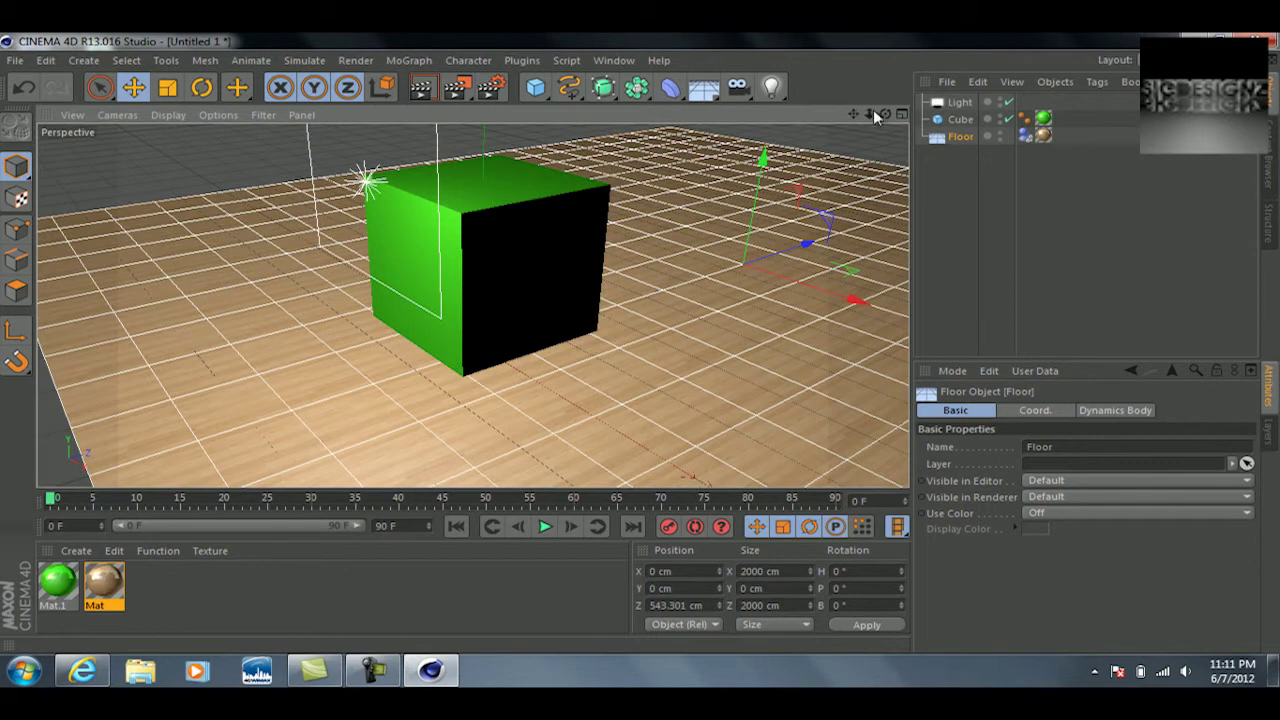
pyautogui.hotkey('ctrl', 'shift', 'z')
pyautogui.hotkey('ctrl', 'shift', 'z')
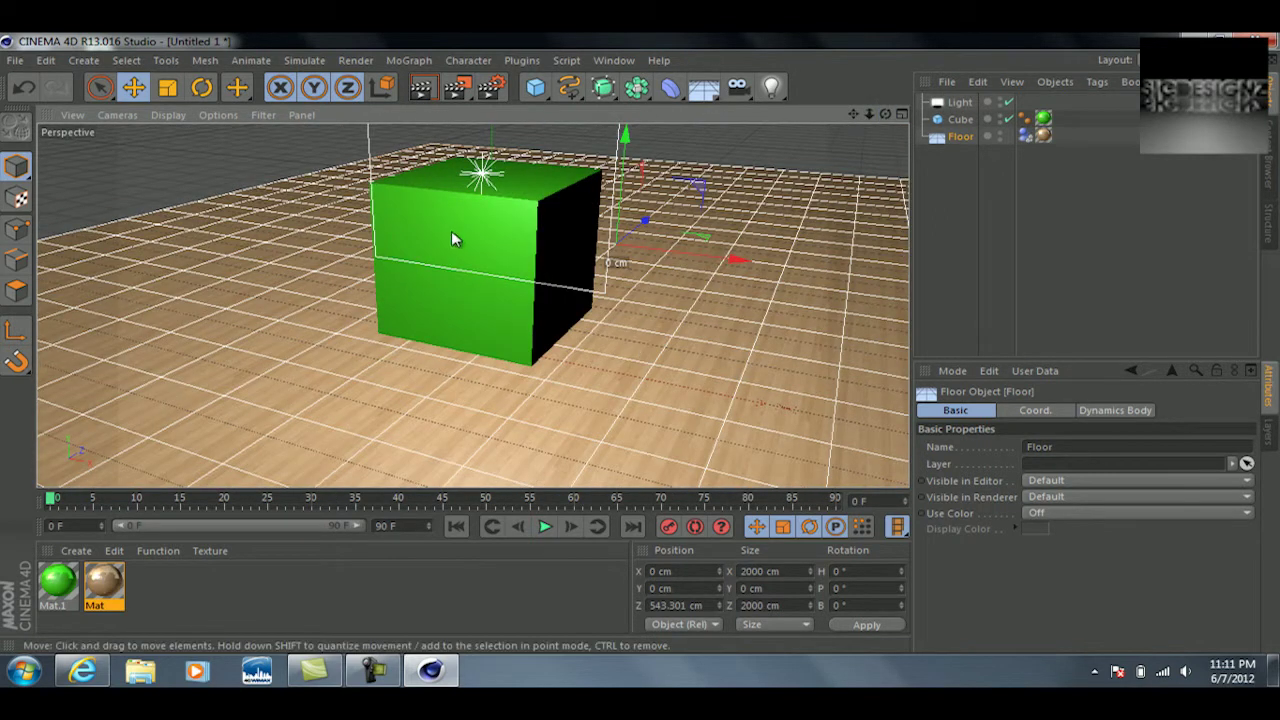
# - Break the Cube into 8 pieces with Thrausi 1.22 R12, creating Cube_Thrausi_8
pyautogui.click(960, 121)
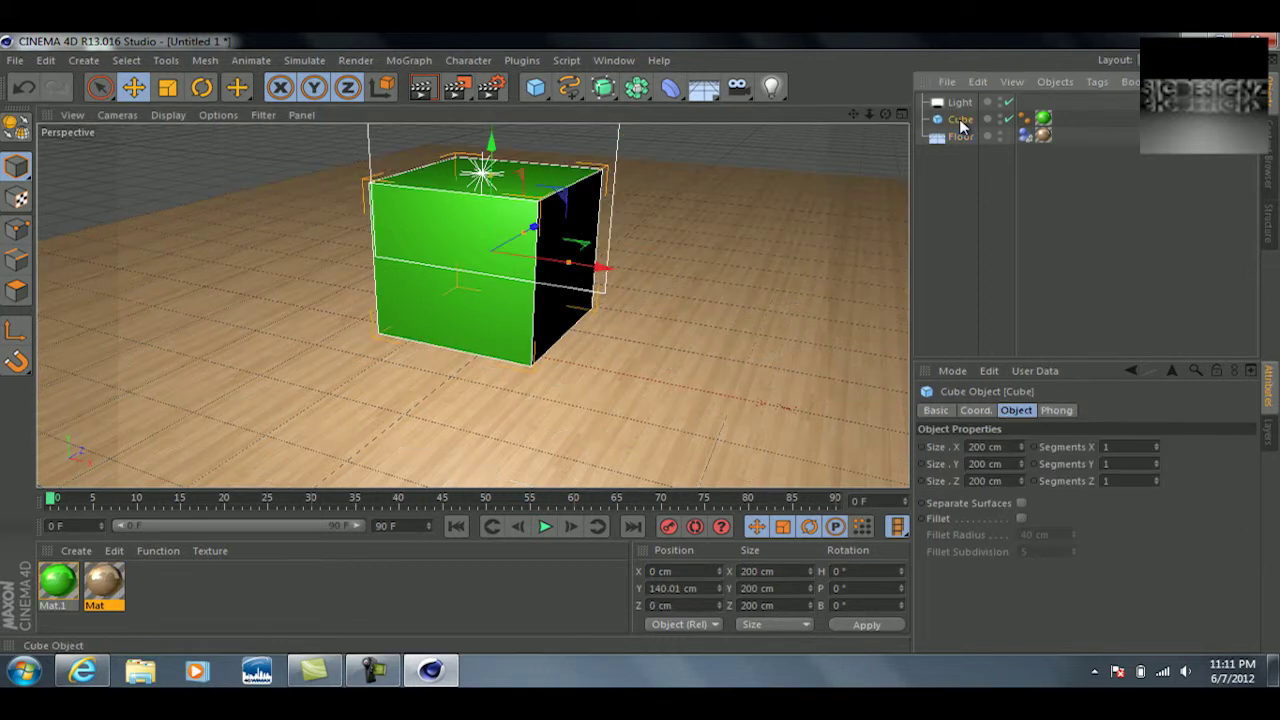
pyautogui.click(522, 60)
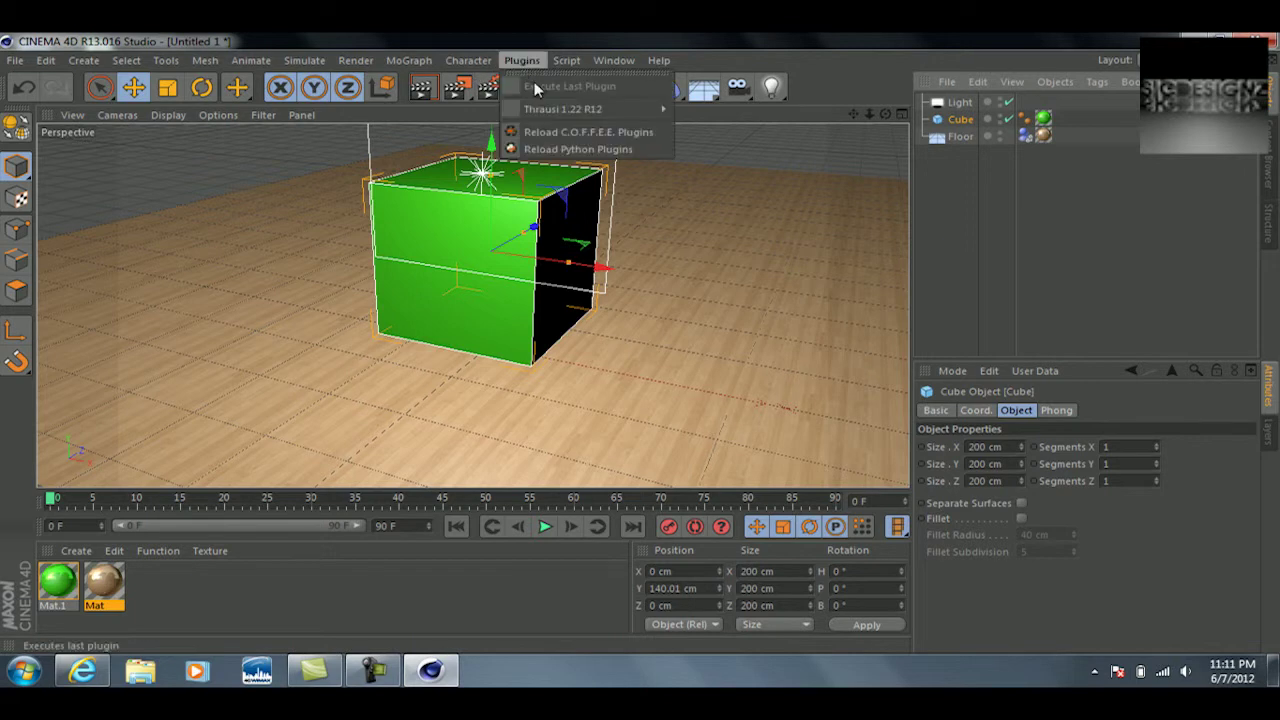
pyautogui.moveTo(550, 112)
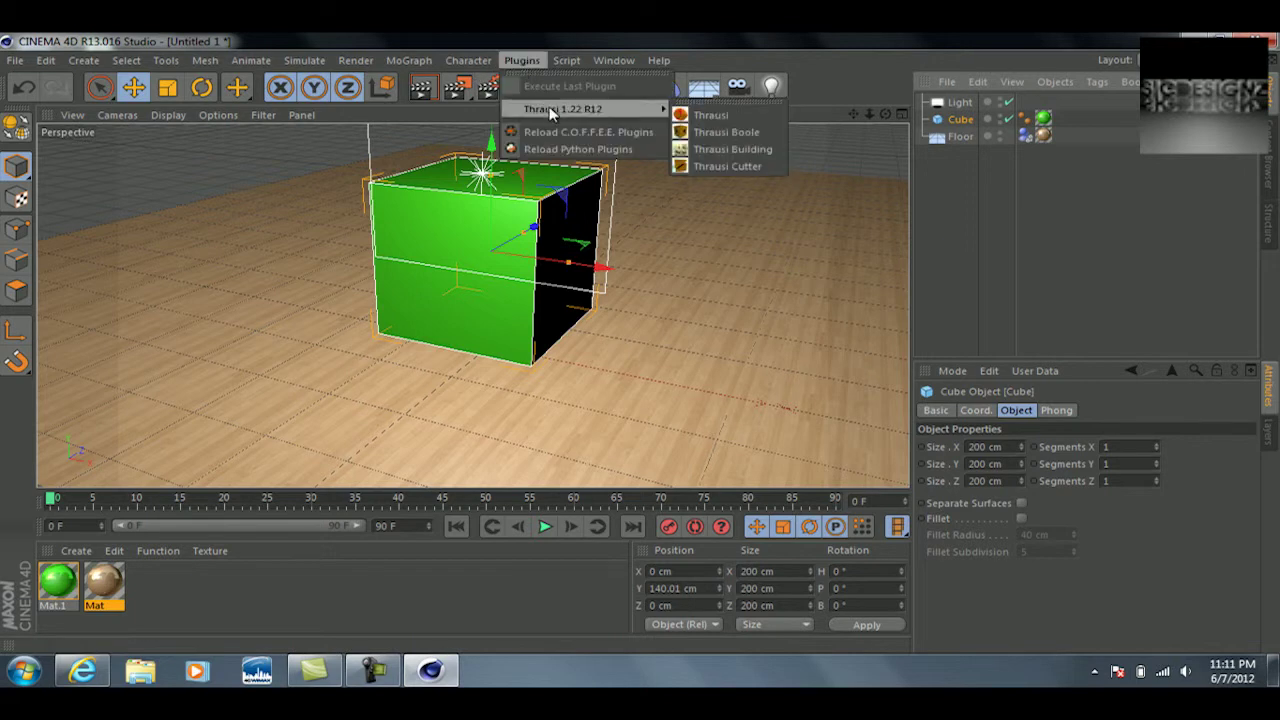
pyautogui.click(692, 117)
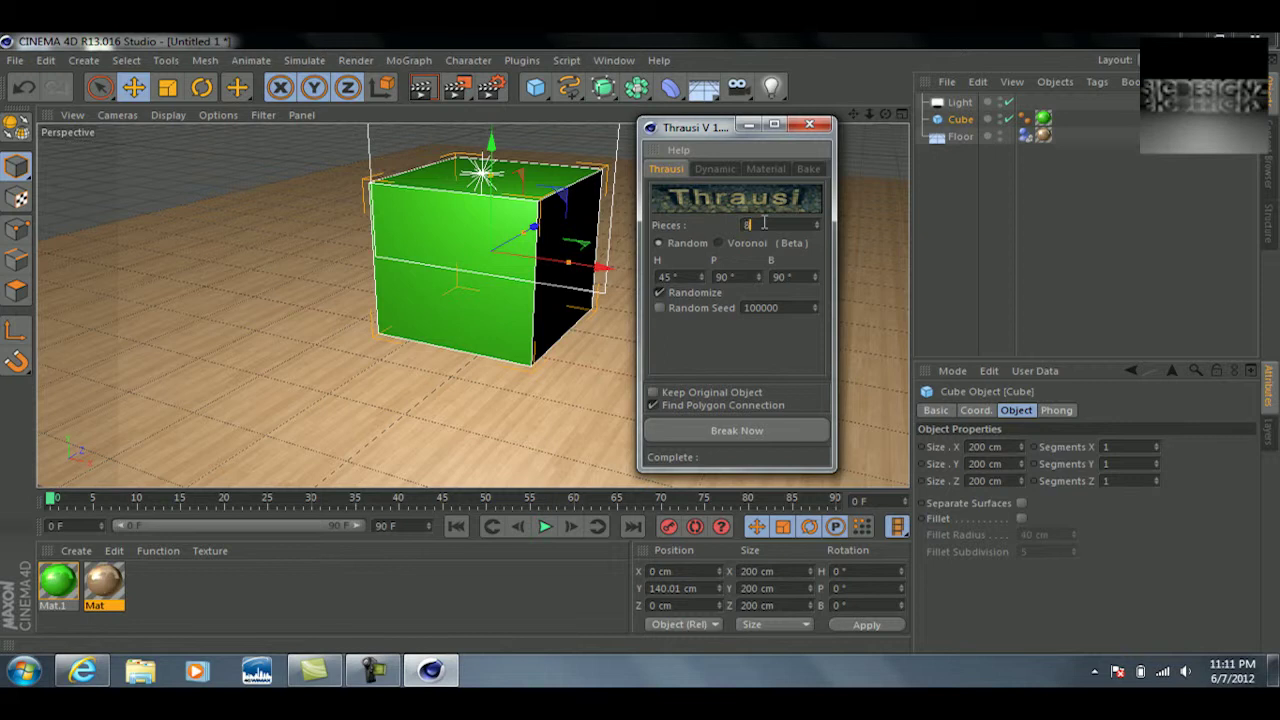
pyautogui.click(713, 430)
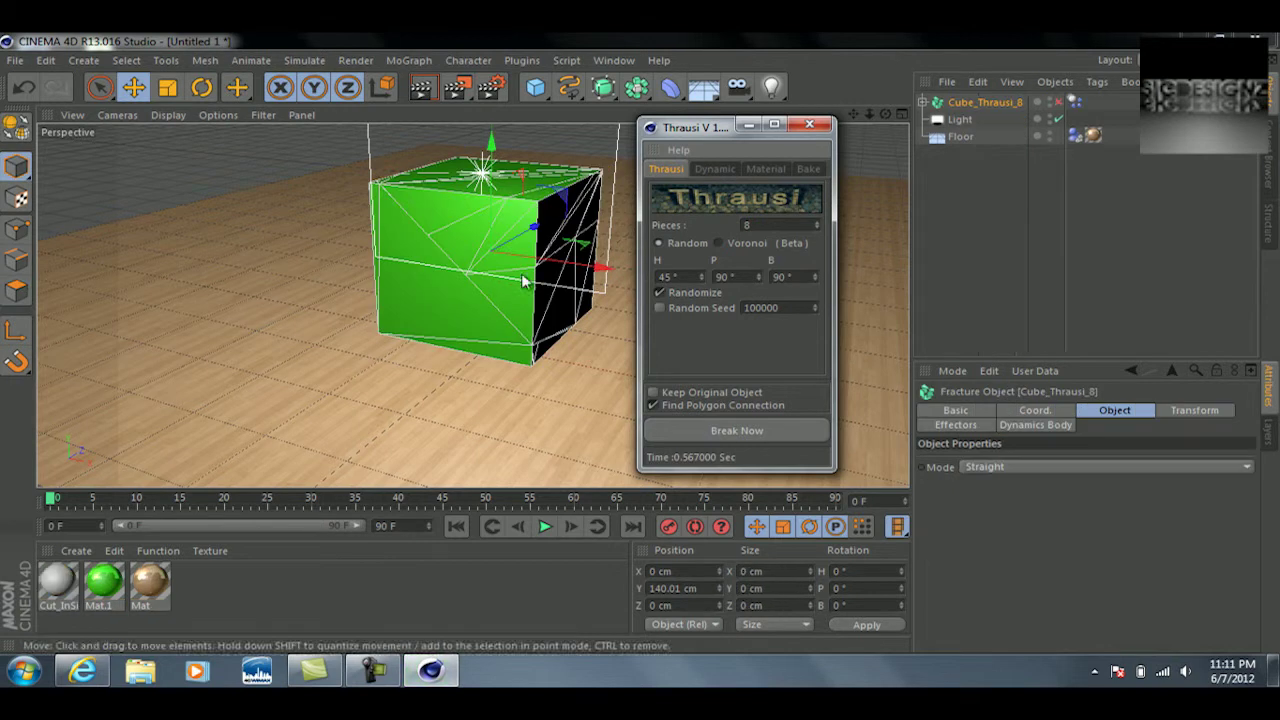
pyautogui.click(809, 124)
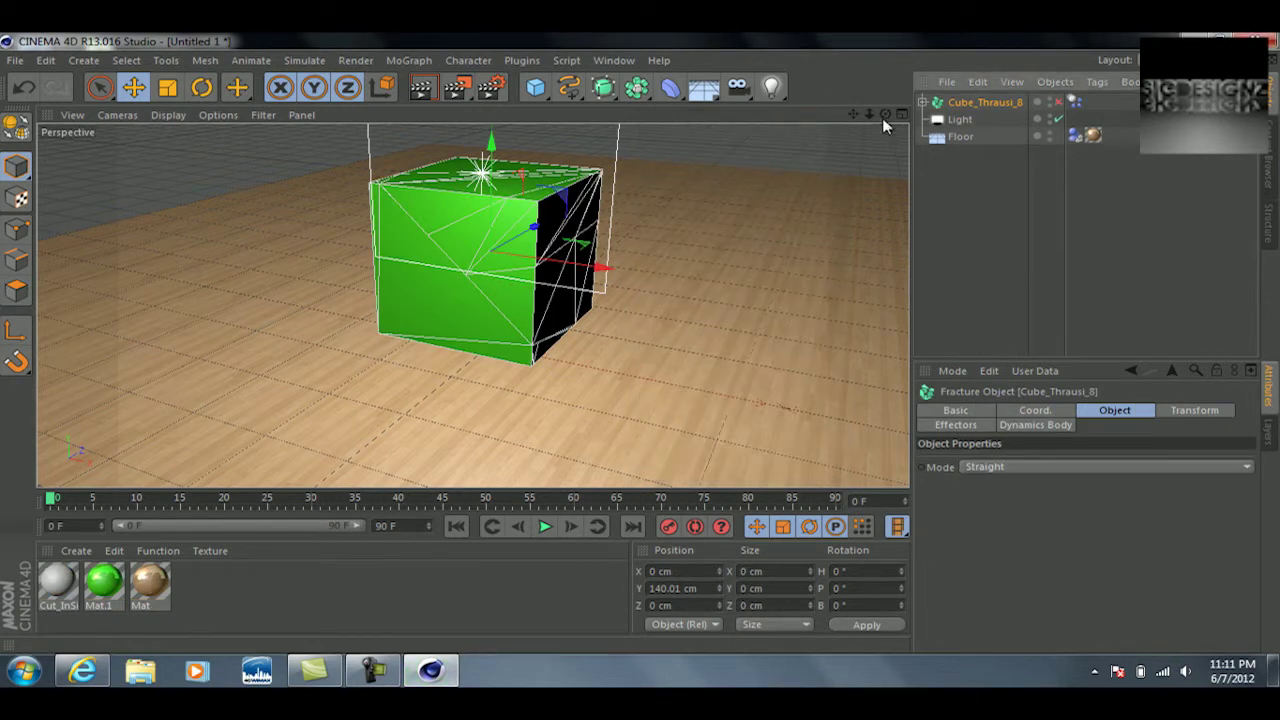
pyautogui.moveTo(885, 115); pyautogui.dragTo(648, 348)
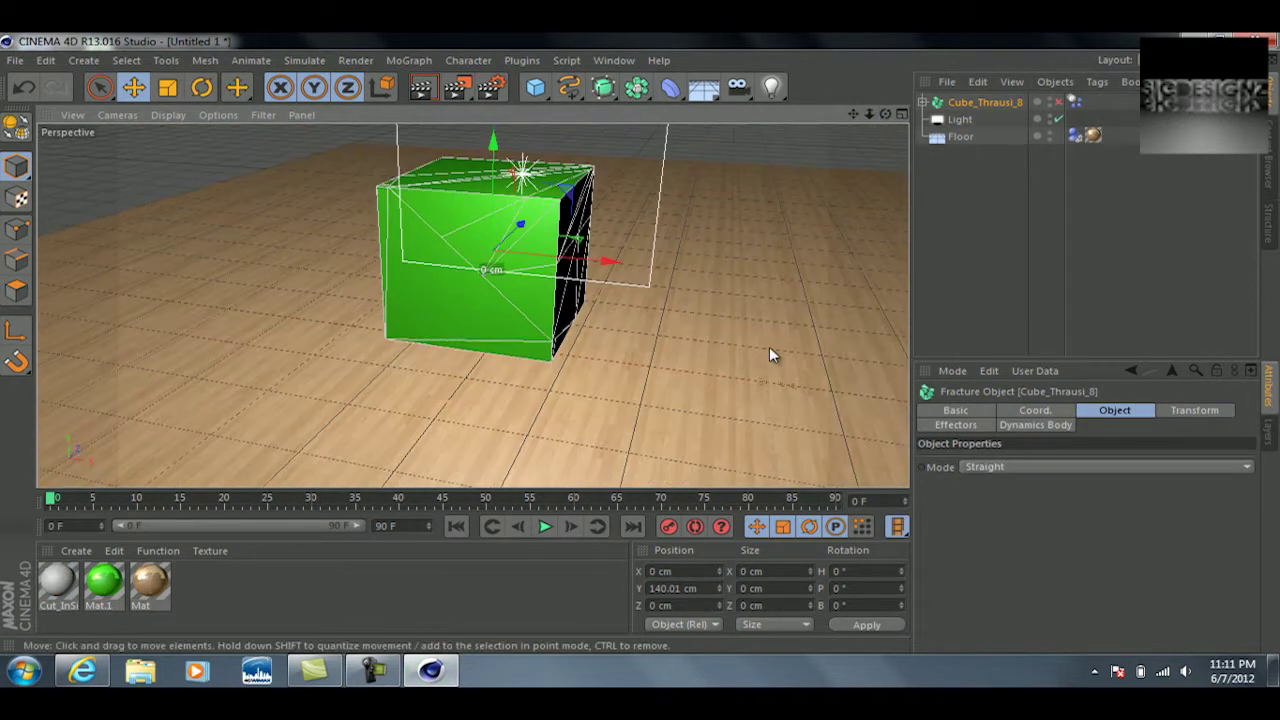
# - Give Cube_Thrausi_8 a Rigid Body tag
pyautogui.rightClick(975, 104)
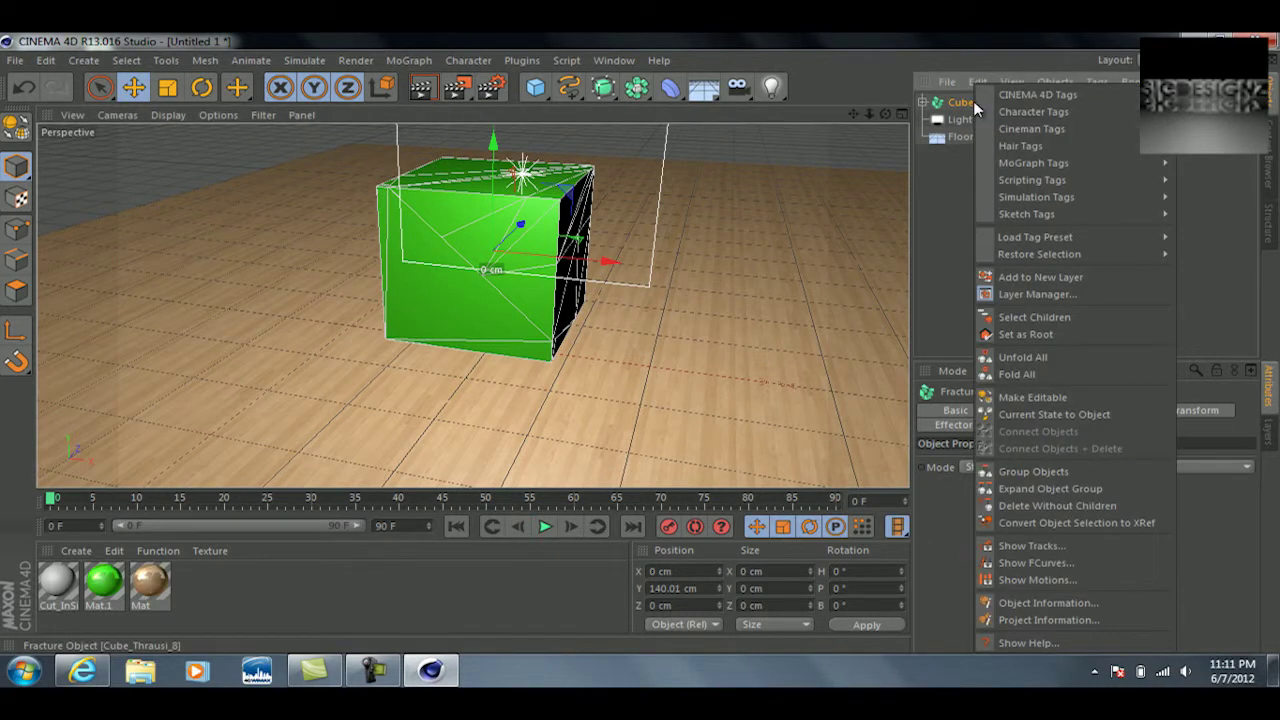
pyautogui.moveTo(1059, 195)
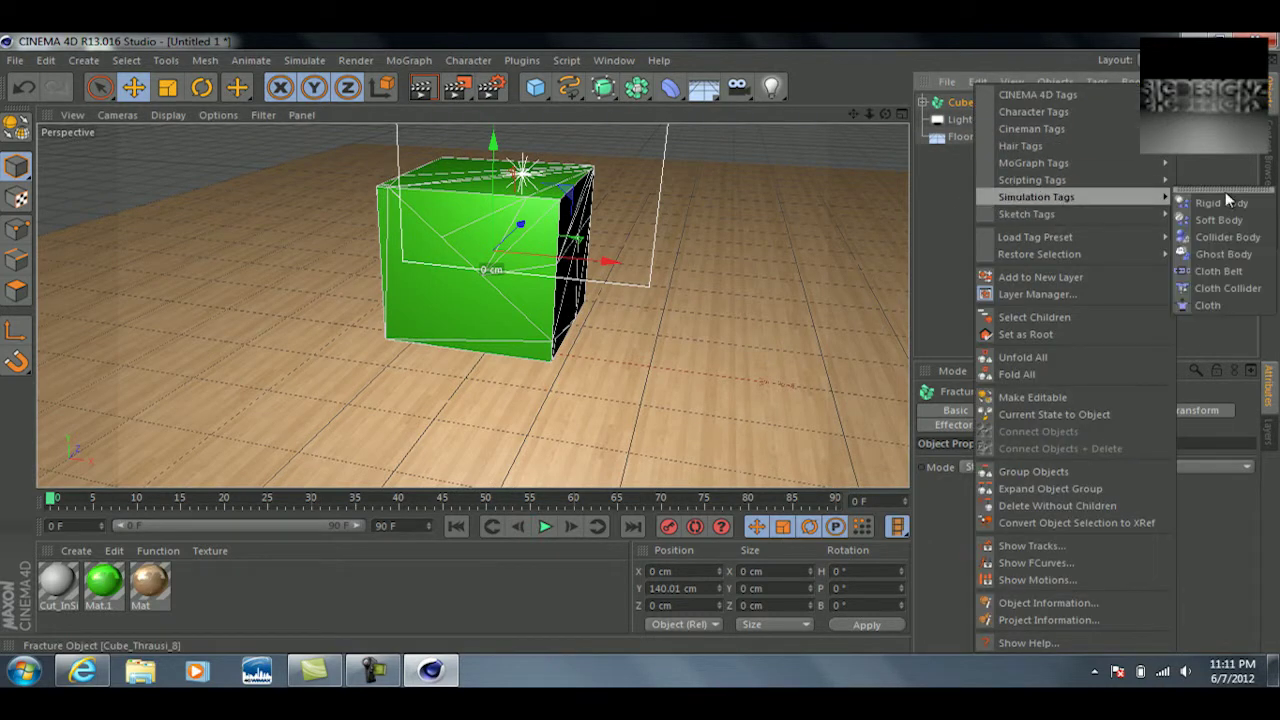
pyautogui.click(1225, 201)
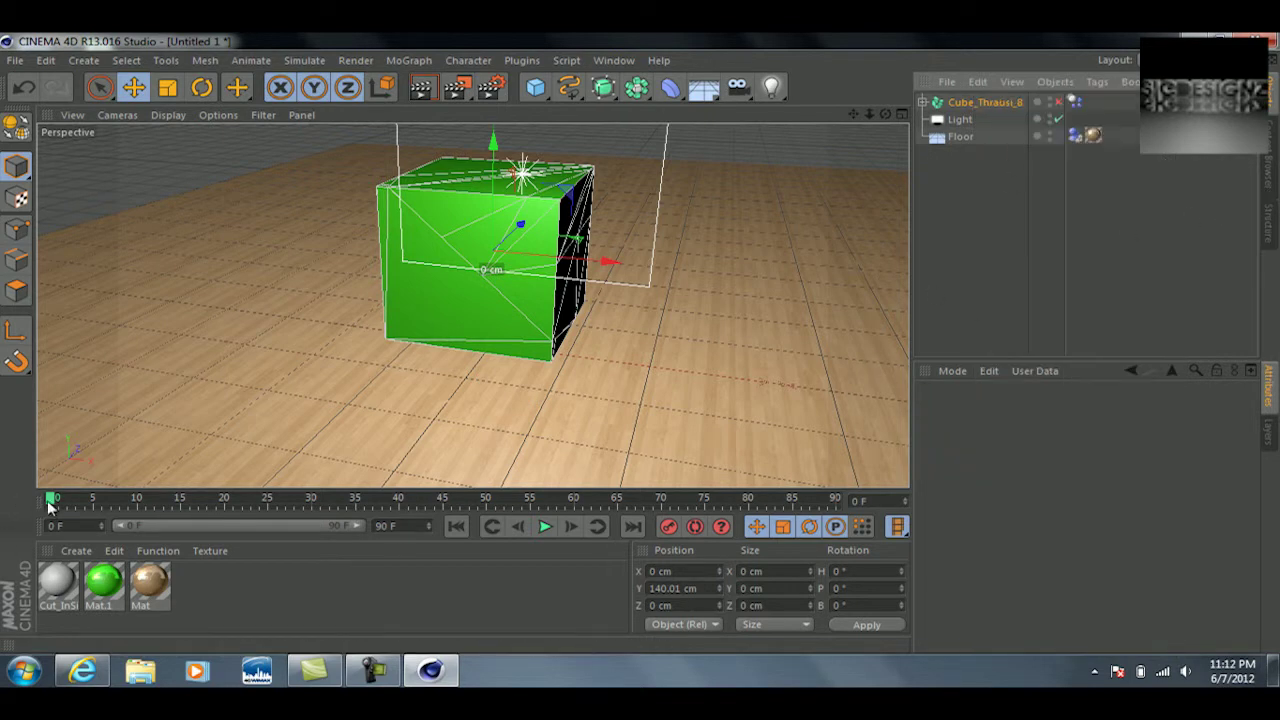
# - Play the simulation, rewind to frame 0, replay and pause at frame 20, then render
pyautogui.click(544, 527)
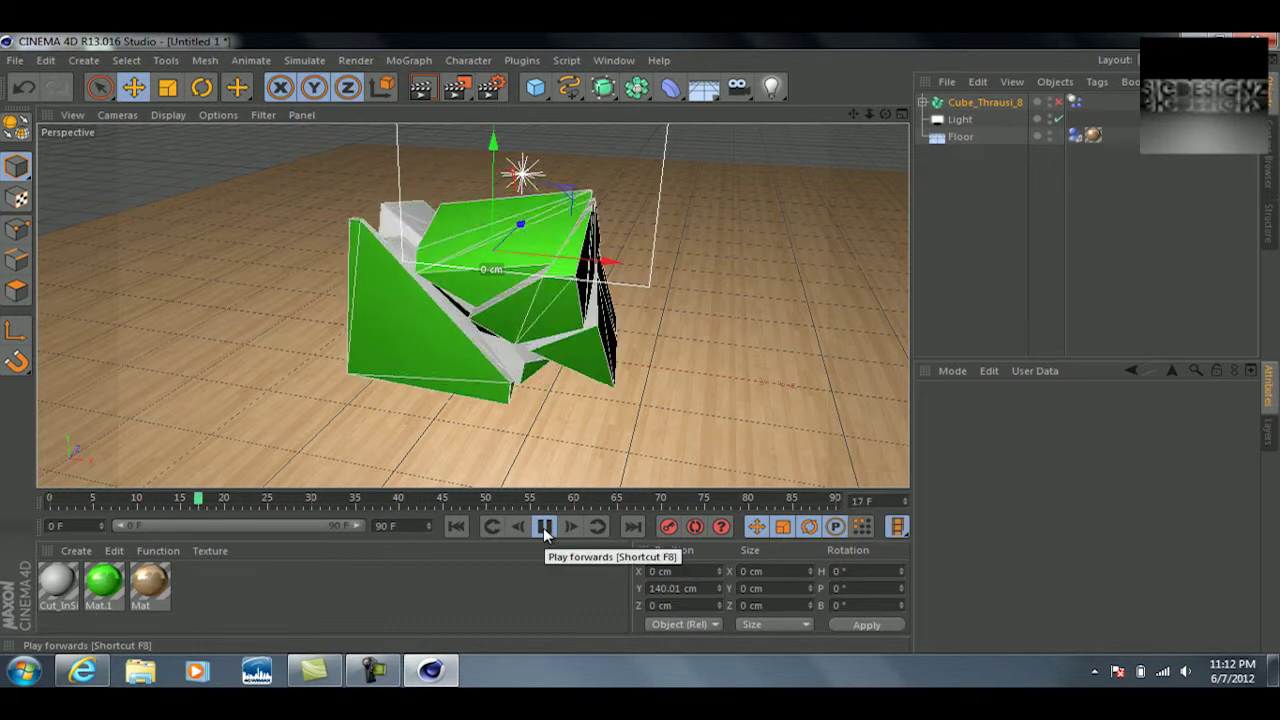
pyautogui.click(544, 527)
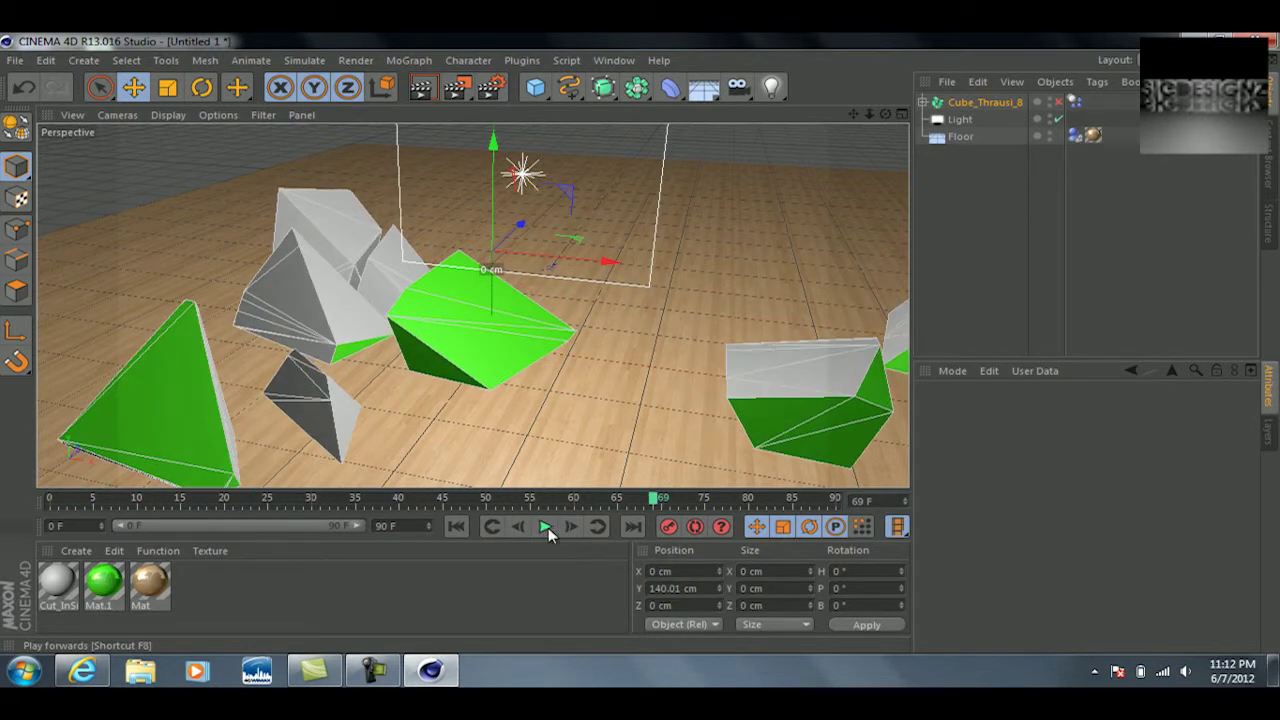
pyautogui.moveTo(652, 500); pyautogui.dragTo(48, 500)
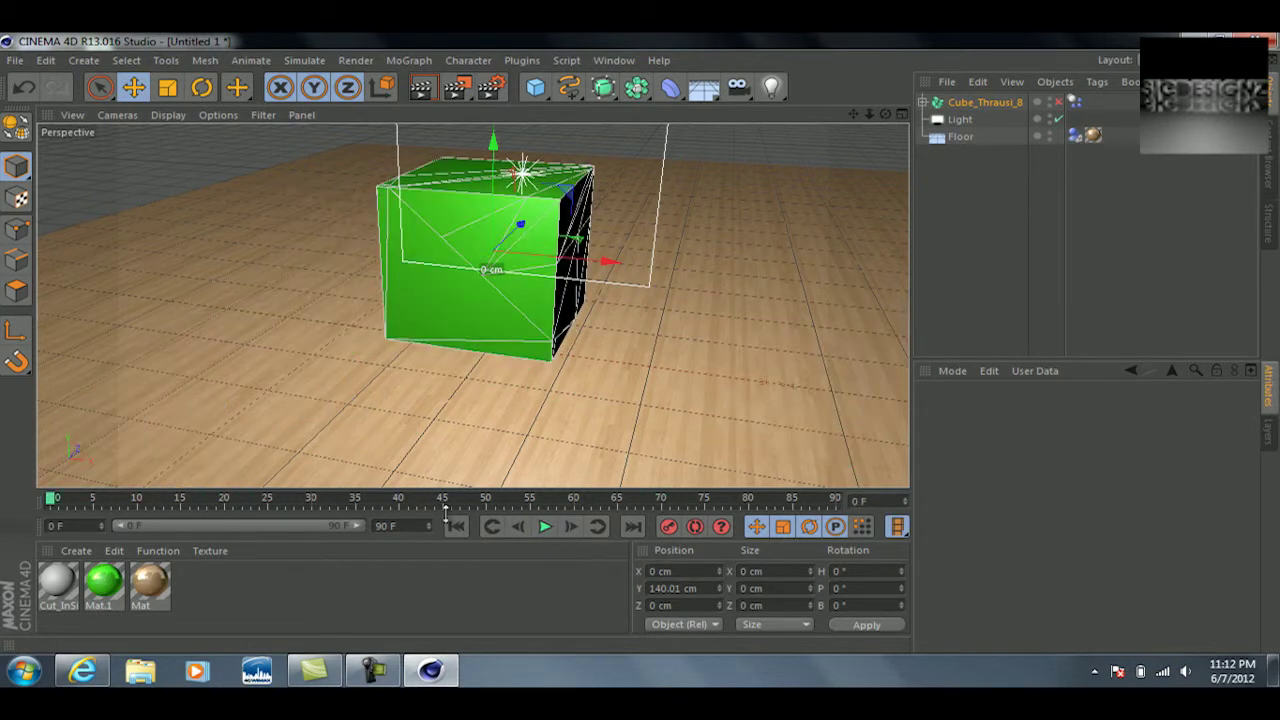
pyautogui.click(545, 526)
pyautogui.click(545, 526)
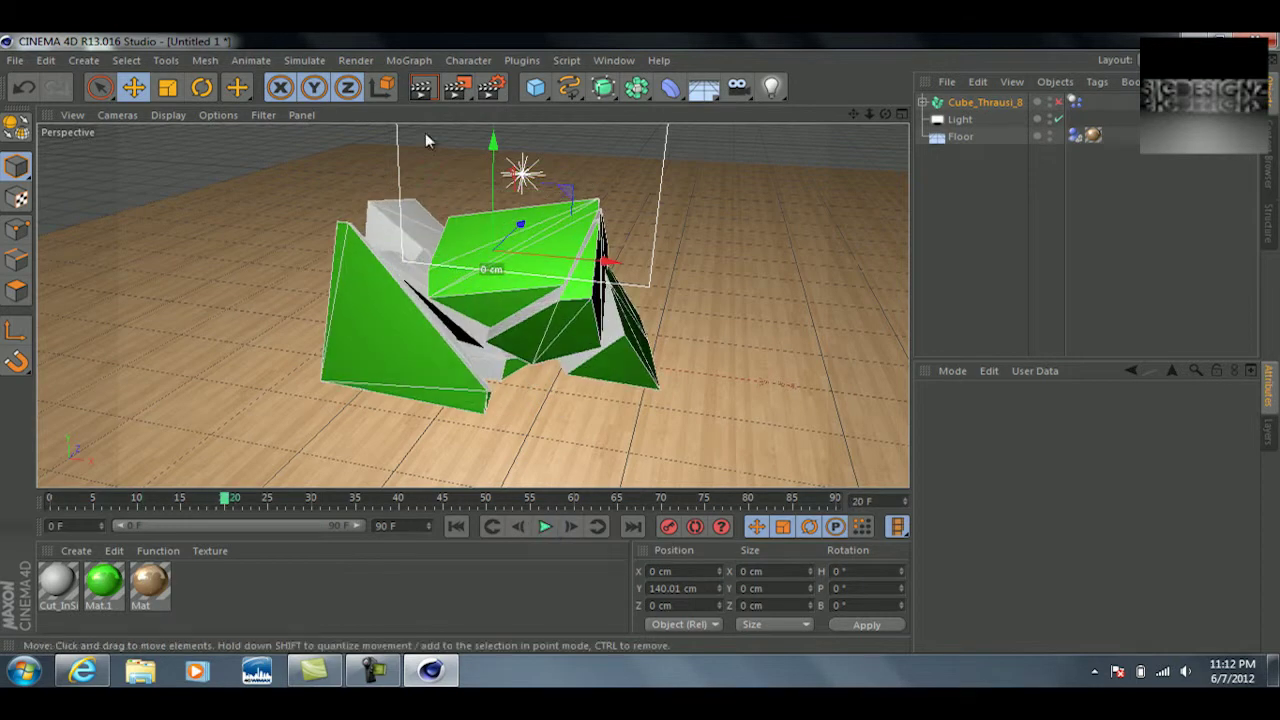
pyautogui.hotkey('ctrl', 'r')
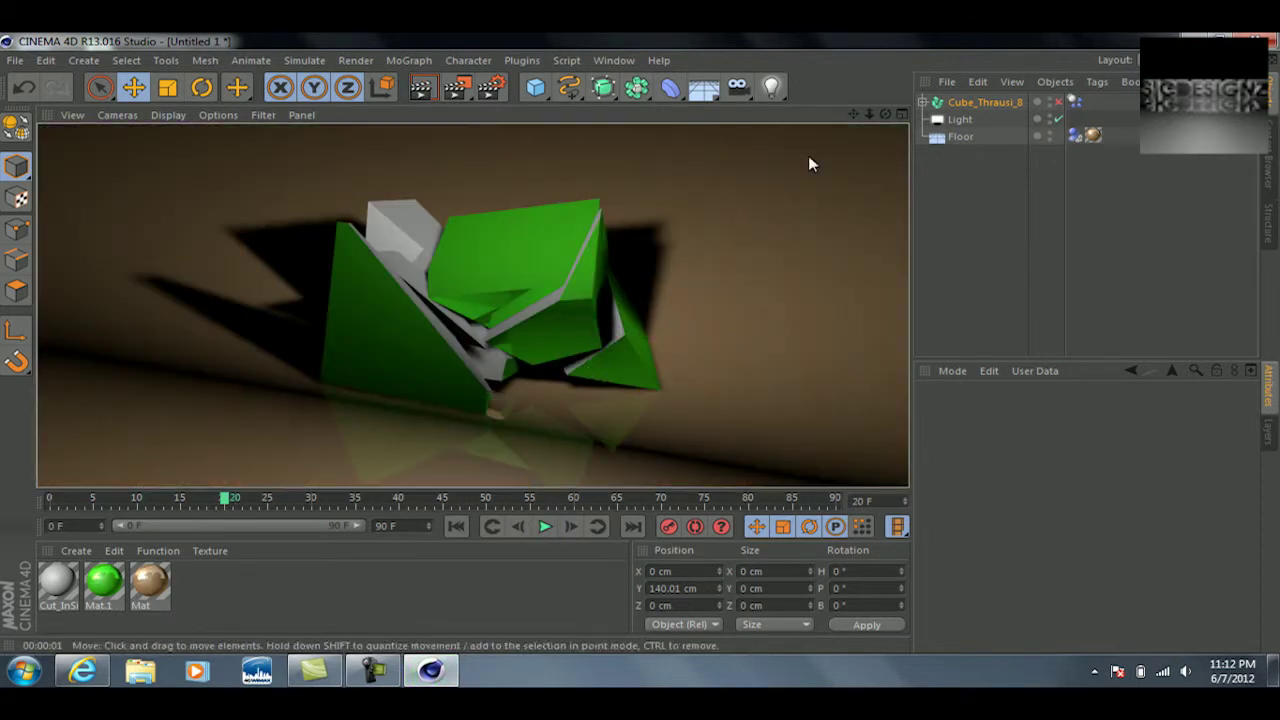
# - Orbit to a lower, more frontal view and render a test preview
pyautogui.click(787, 225)
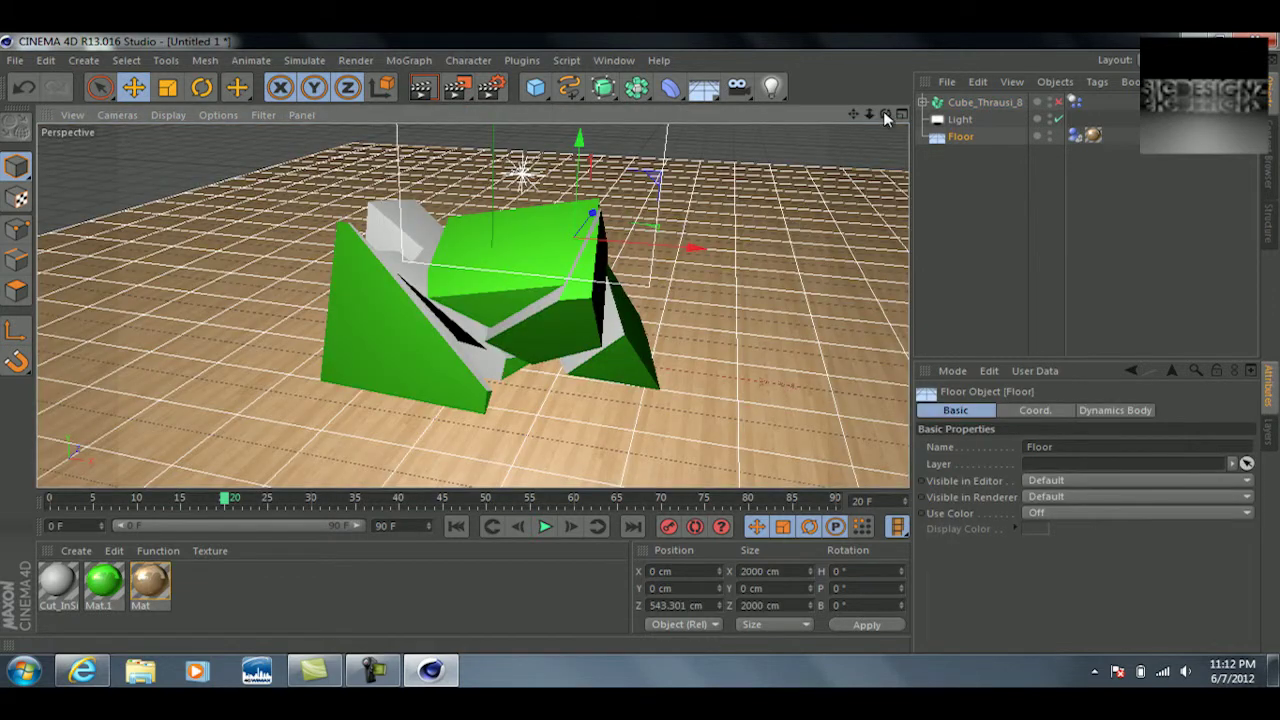
pyautogui.moveTo(885, 114); pyautogui.dragTo(835, 108)
pyautogui.click(427, 97)
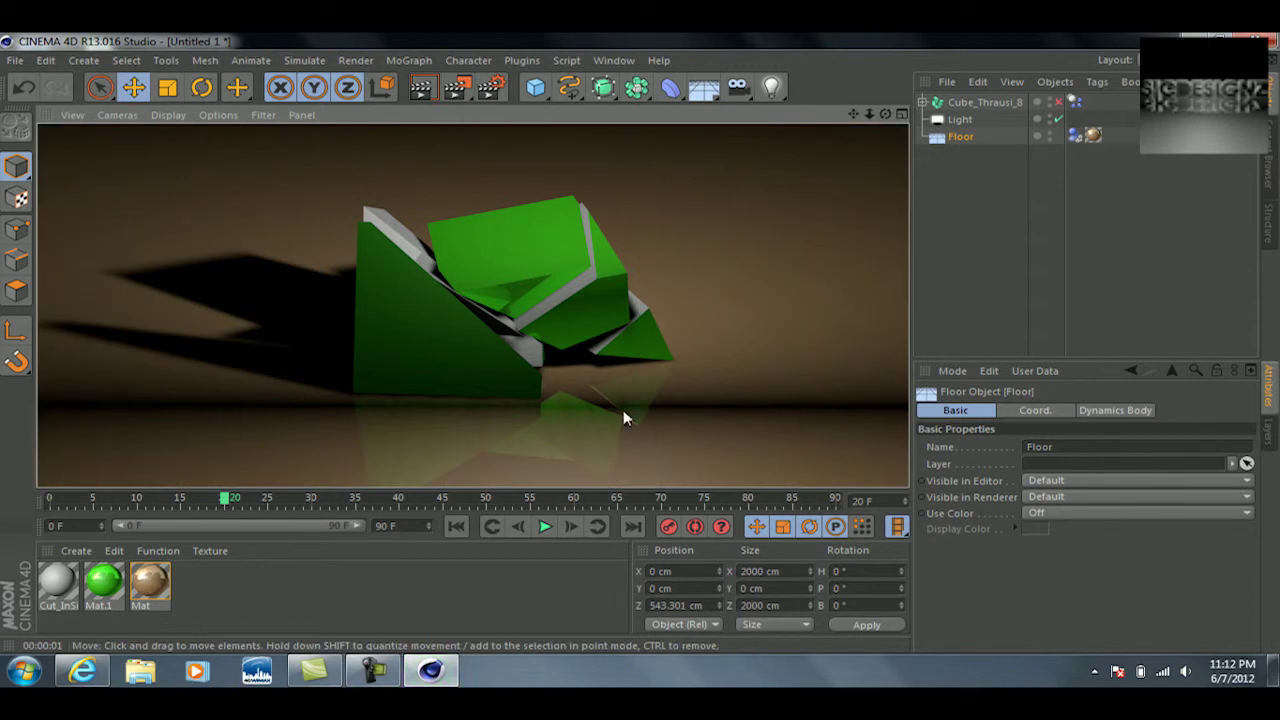
# - Add a second floor object, Floor.1, to the scene
pyautogui.click(811, 265)
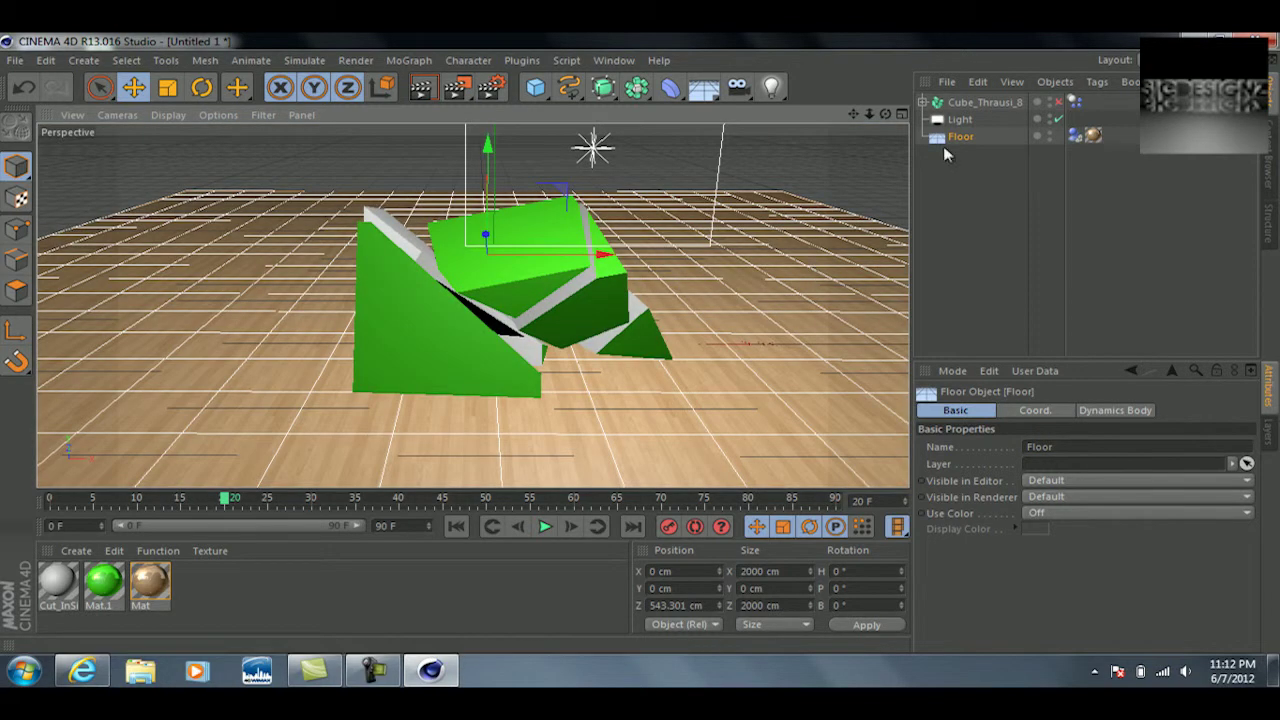
pyautogui.keyDown('alt'); pyautogui.moveTo(640, 354); pyautogui.dragTo(700, 330); pyautogui.keyUp('alt')
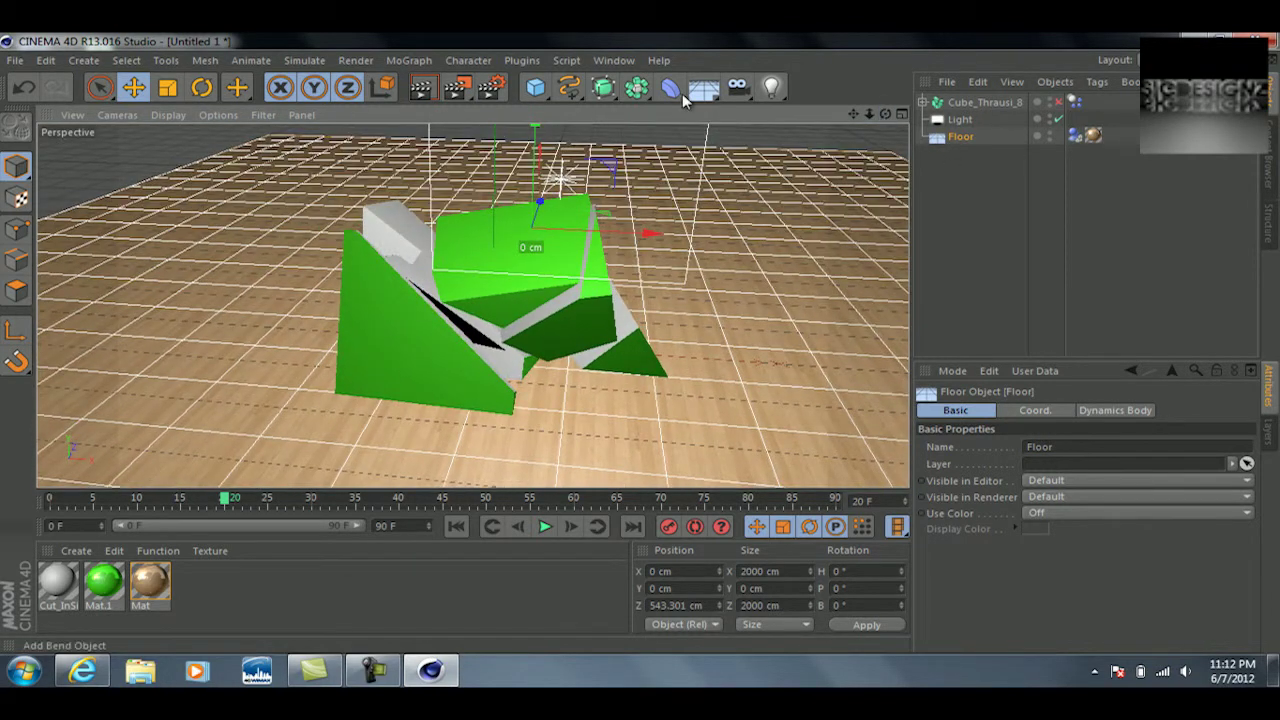
pyautogui.click(703, 88)
pyautogui.click(744, 105)
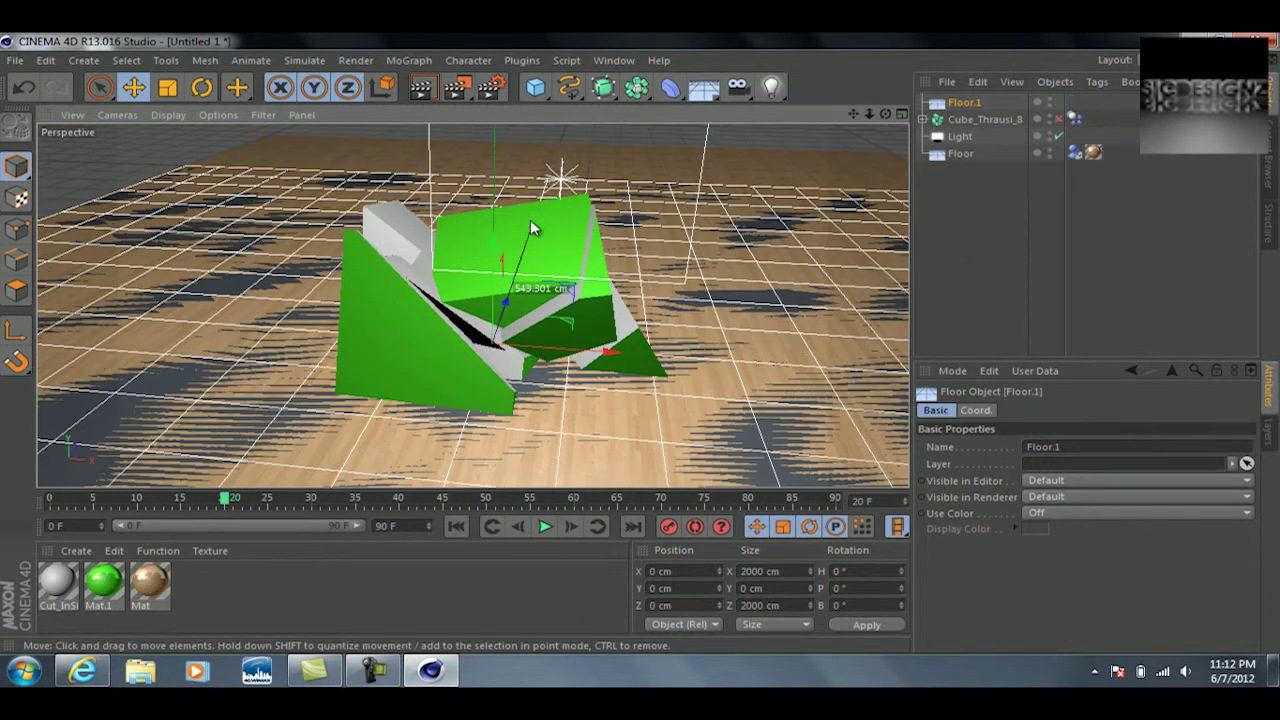
pyautogui.moveTo(447, 245); pyautogui.dragTo(491, 145)
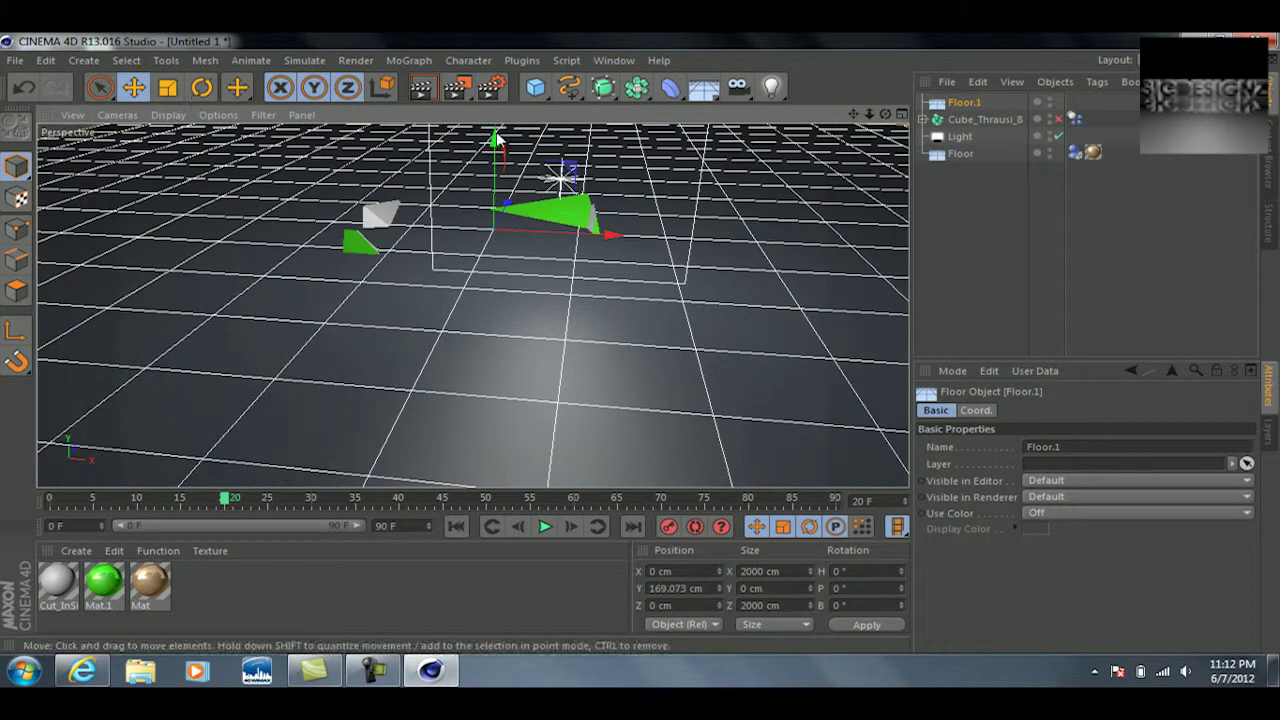
# - Stand Floor.1 upright at P 90° and push it back to Z 595.365 cm behind the cube
pyautogui.click(201, 87)
pyautogui.moveTo(487, 285); pyautogui.dragTo(485, 364)
pyautogui.click(133, 87)
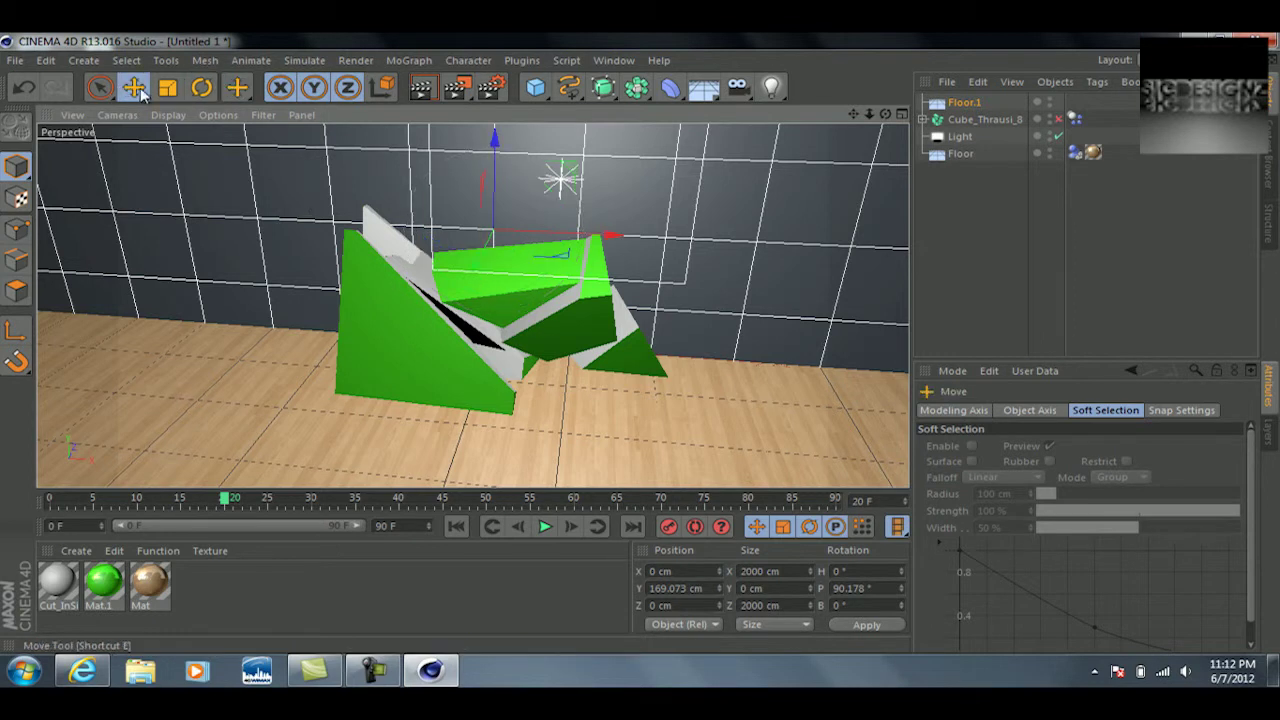
pyautogui.moveTo(487, 254); pyautogui.dragTo(541, 157)
pyautogui.click(190, 595)
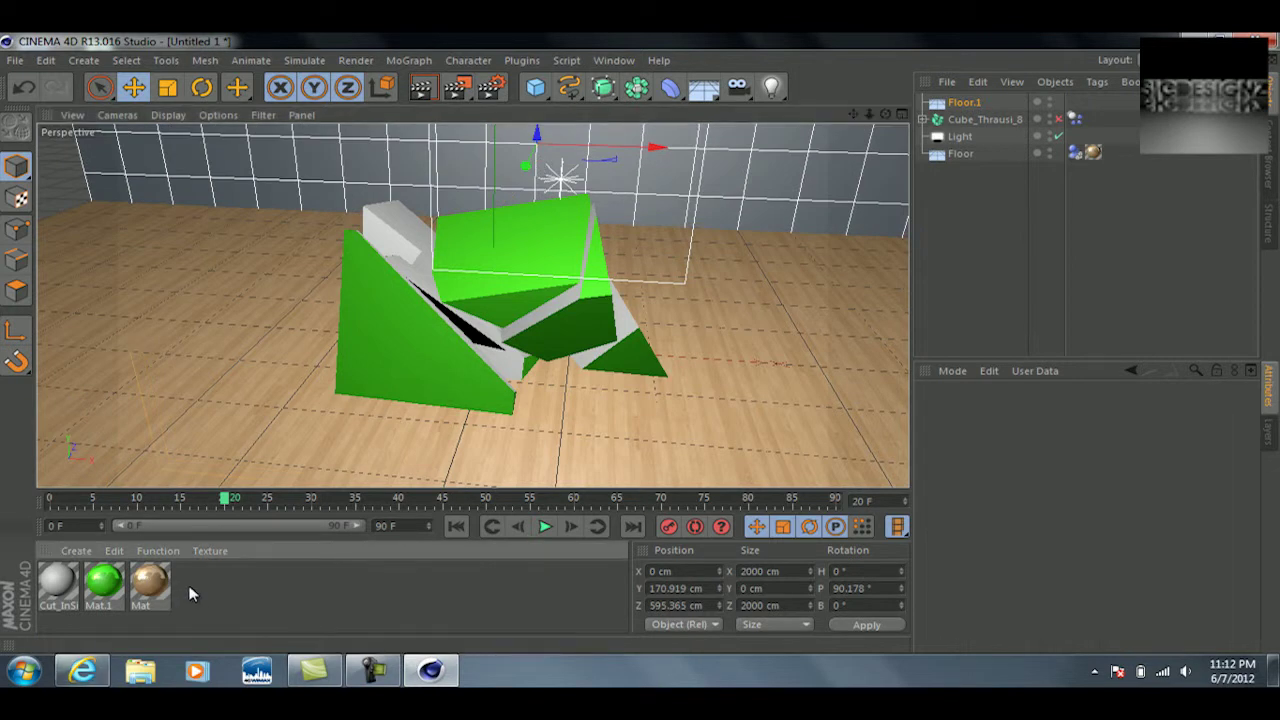
# - Create a Nukei shader material, discarding the default material made by mistake
pyautogui.doubleClick(190, 595)
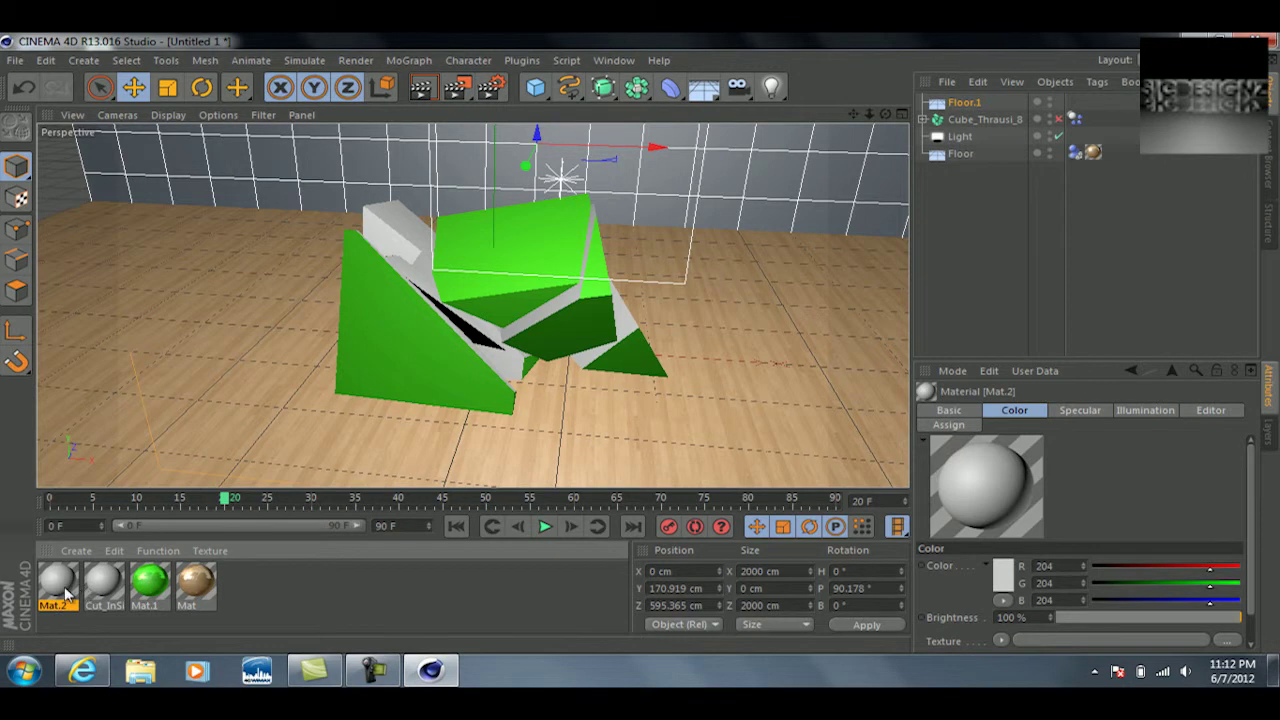
pyautogui.press('Delete')
pyautogui.click(76, 551)
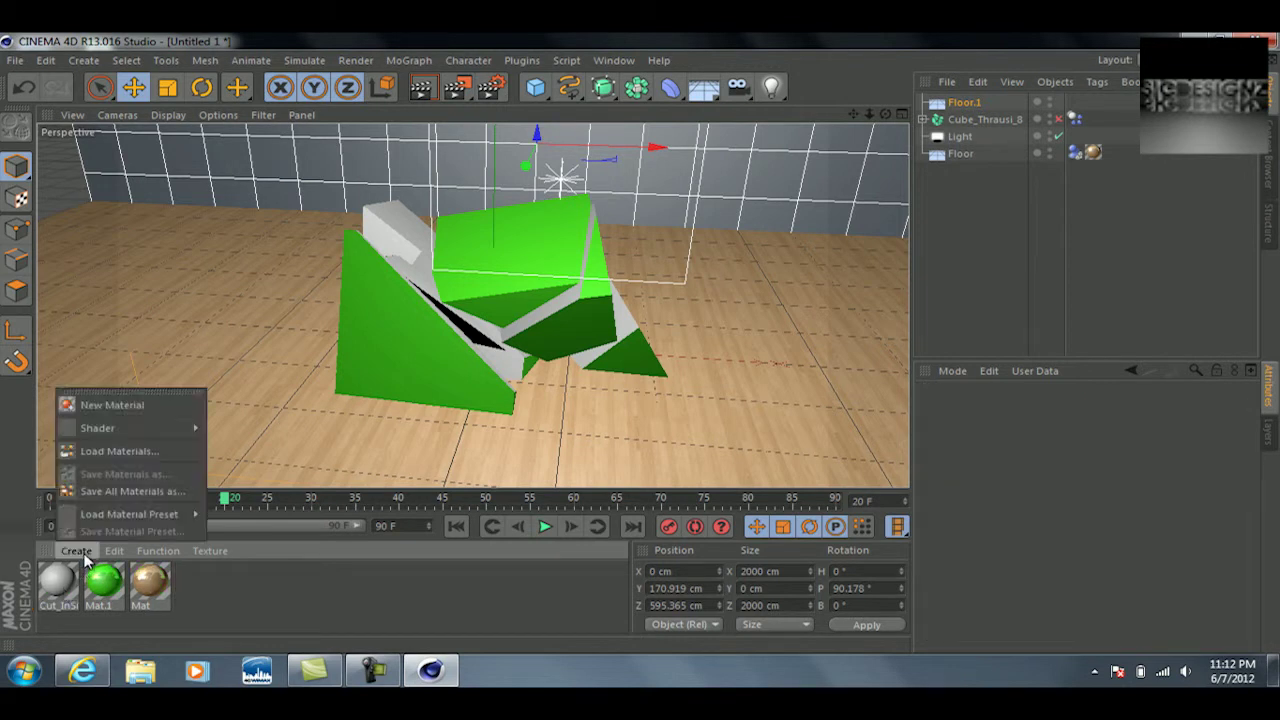
pyautogui.moveTo(130, 428)
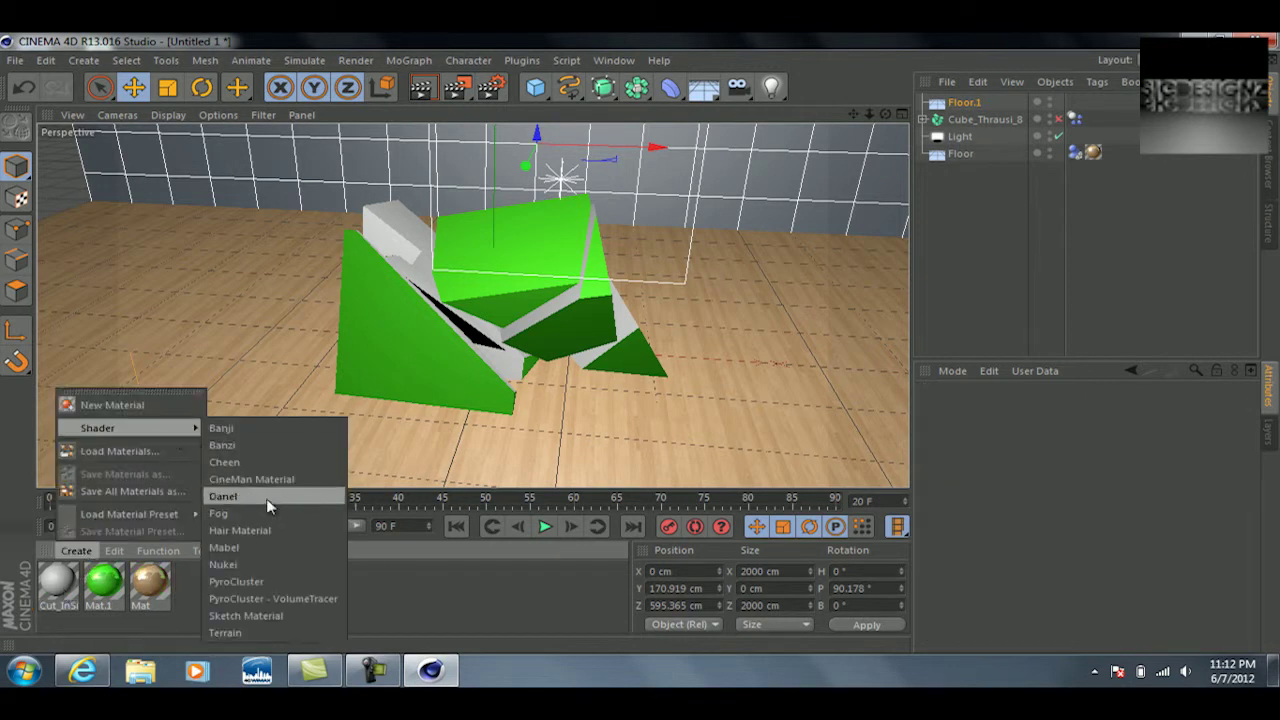
pyautogui.click(276, 564)
# - Review the Nukei material's Diffuse A settings and assign it to the Floor.1 wall
pyautogui.doubleClick(57, 590)
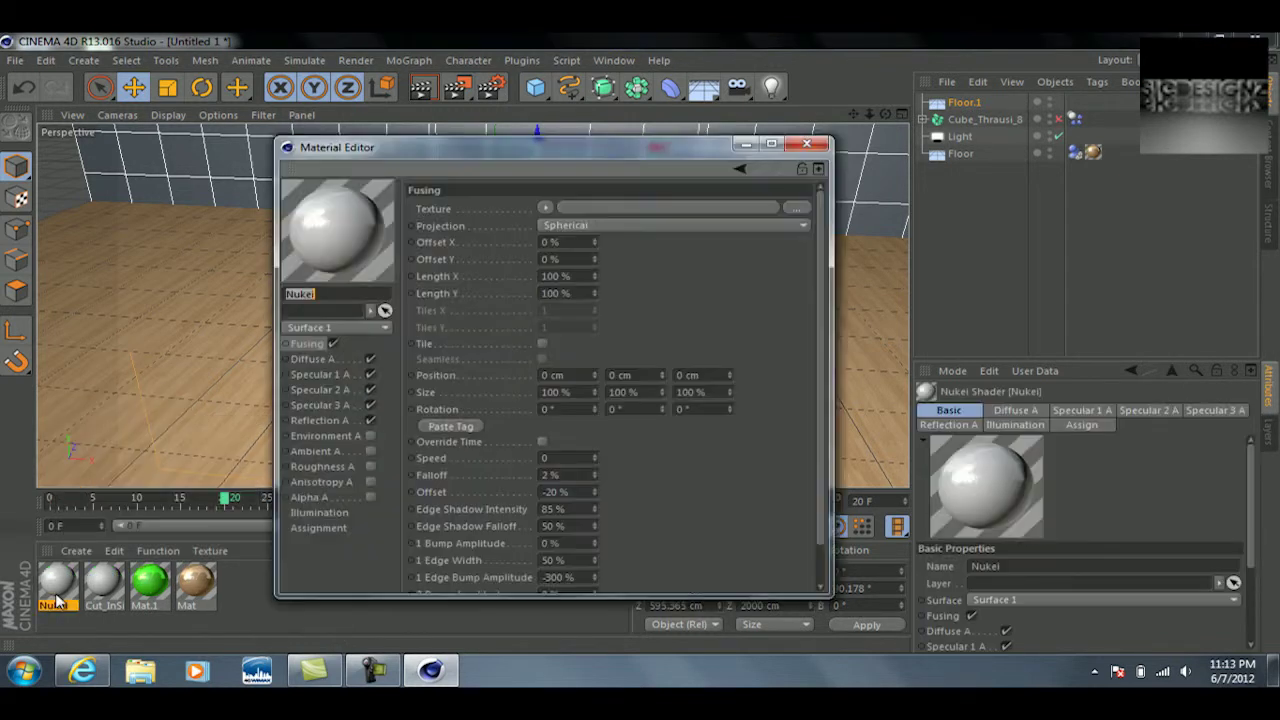
pyautogui.click(312, 359)
pyautogui.click(806, 143)
pyautogui.moveTo(57, 588); pyautogui.dragTo(100, 474)
pyautogui.moveTo(279, 195); pyautogui.dragTo(306, 158)
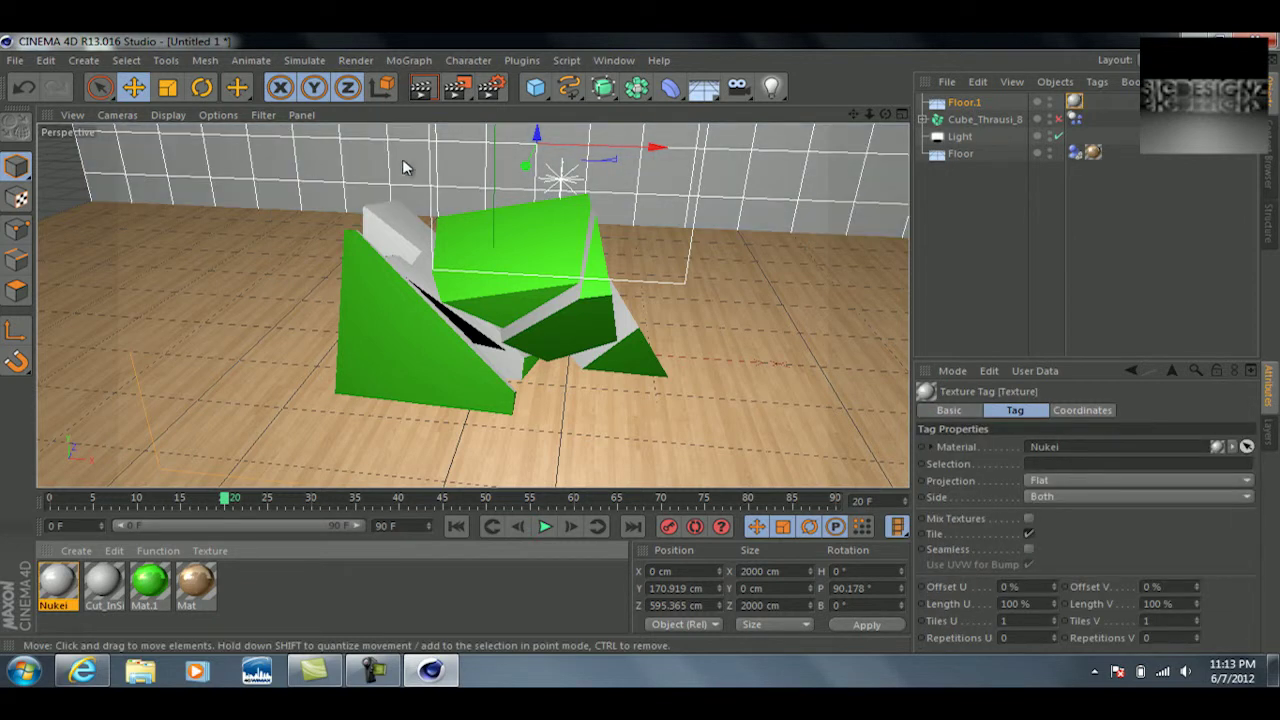
# - Render previews of the scene with the new wall material from a higher view
pyautogui.click(430, 97)
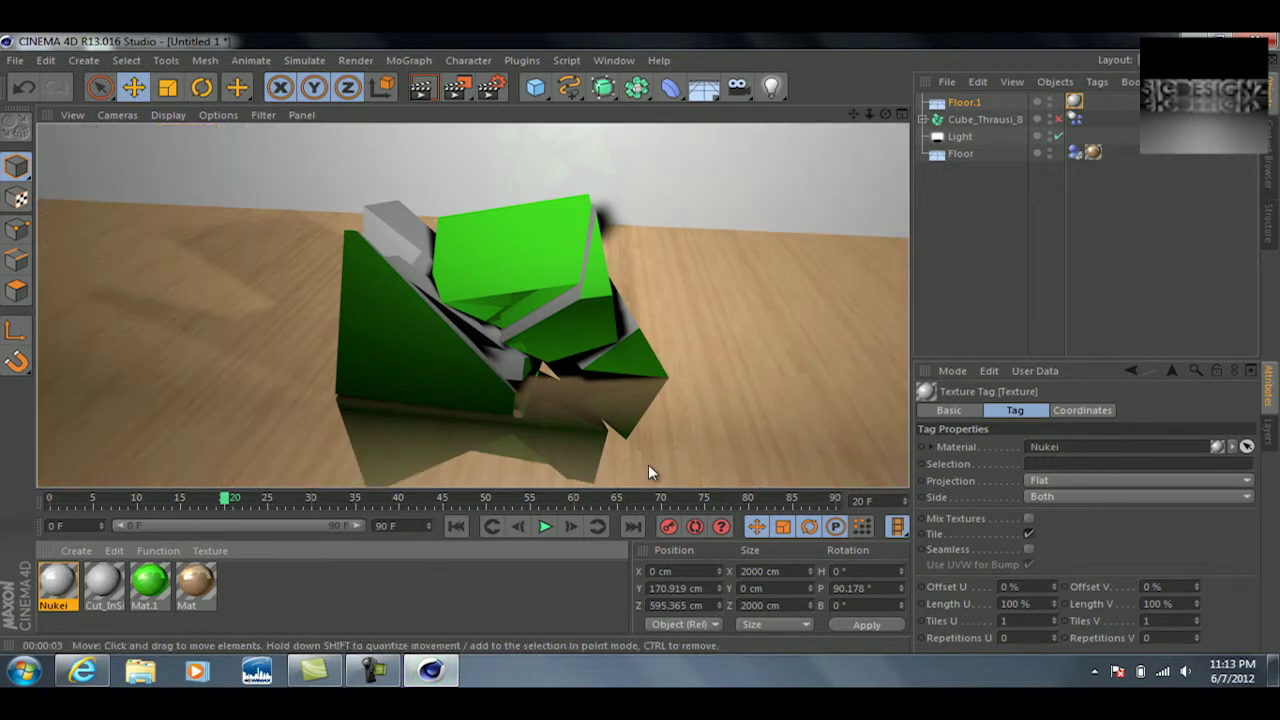
pyautogui.click(748, 245)
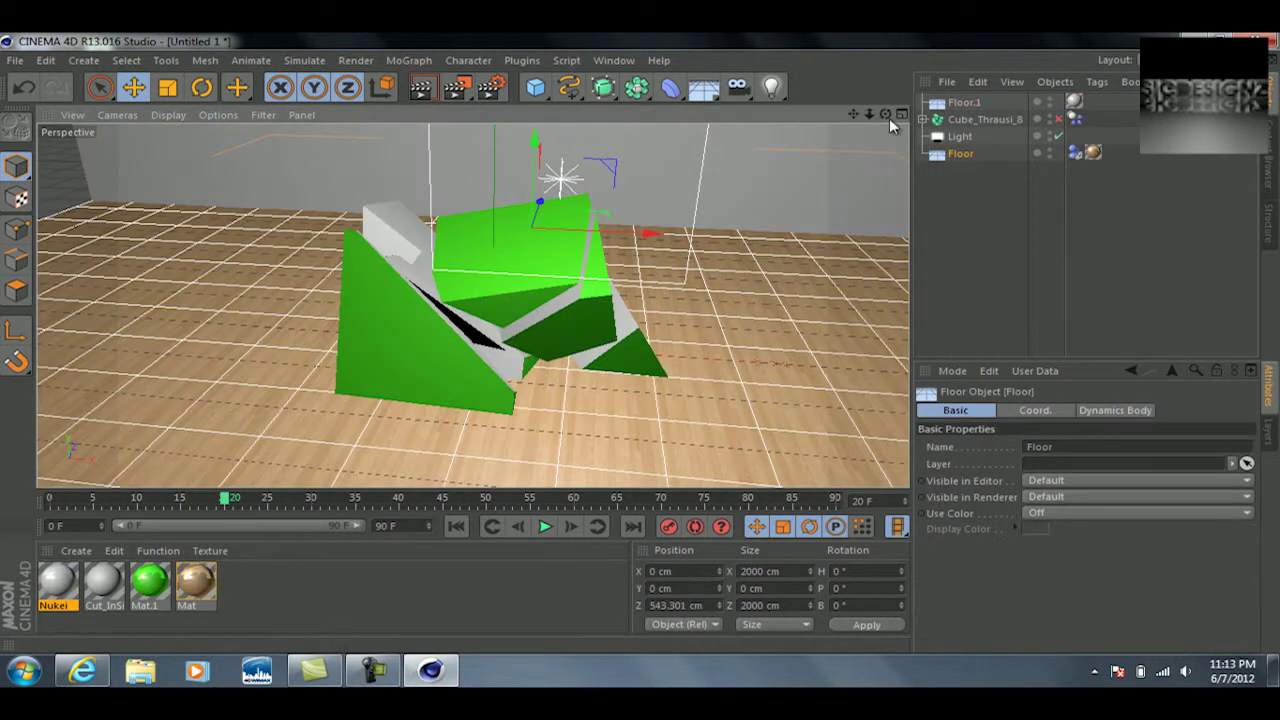
pyautogui.moveTo(885, 114); pyautogui.dragTo(850, 112)
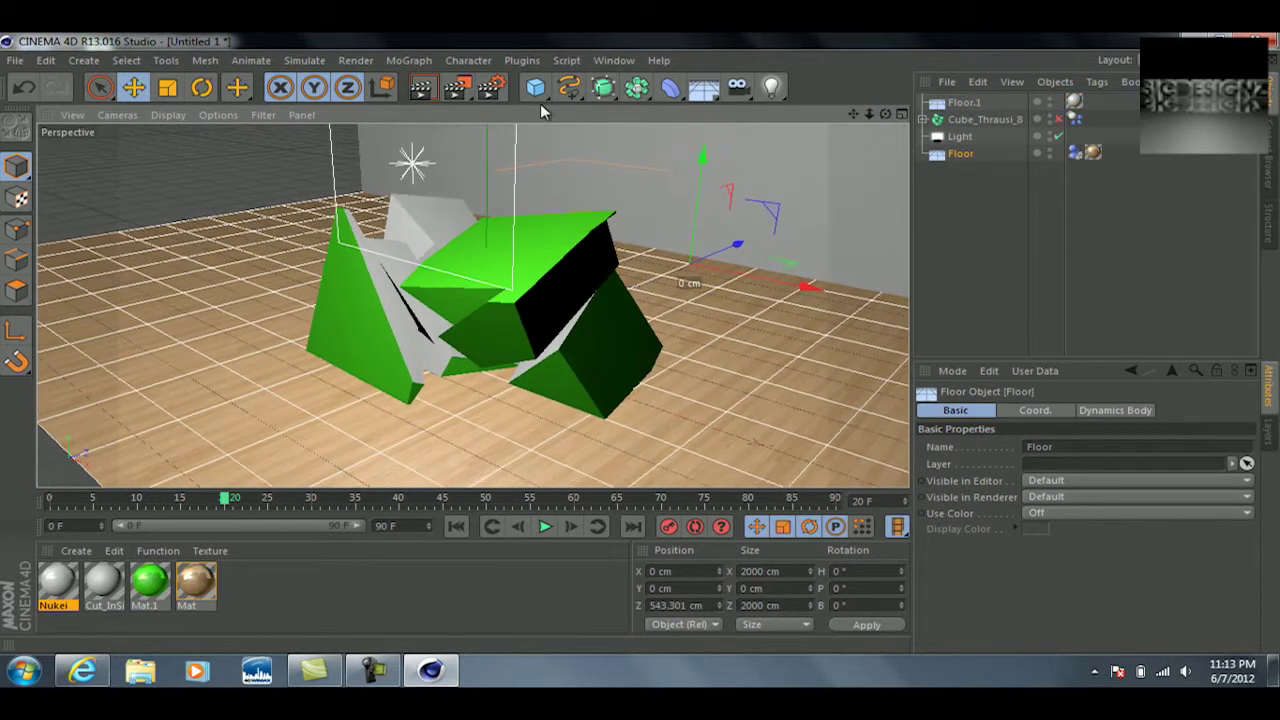
pyautogui.click(412, 95)
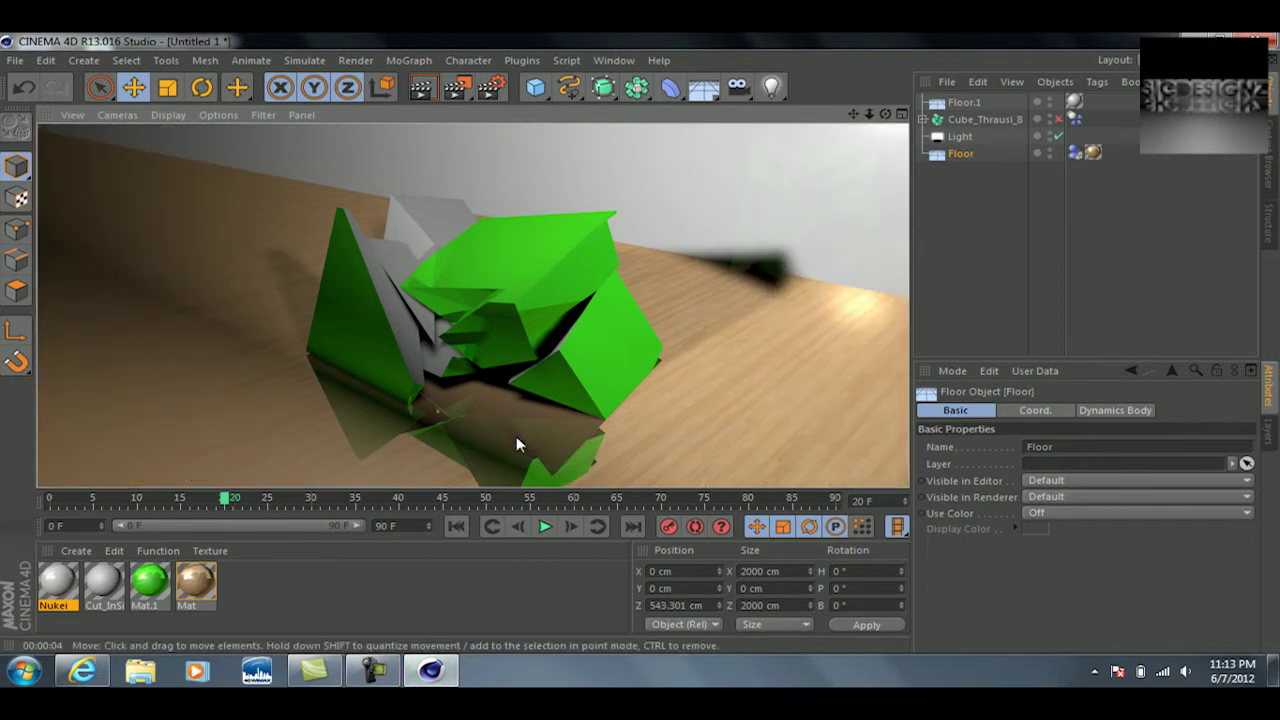
# - Move the light to the left of the cube and render to check the new shadows
pyautogui.click(517, 295)
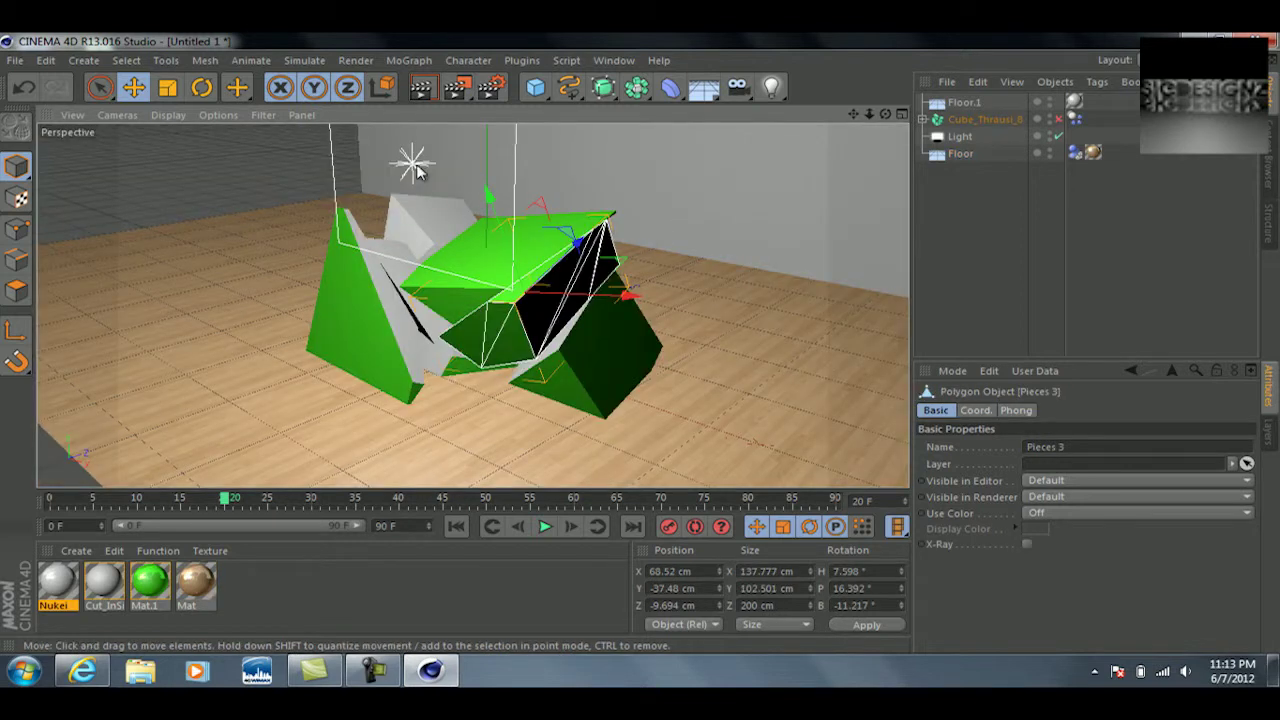
pyautogui.click(415, 166)
pyautogui.moveTo(415, 166); pyautogui.dragTo(343, 232)
pyautogui.click(421, 90)
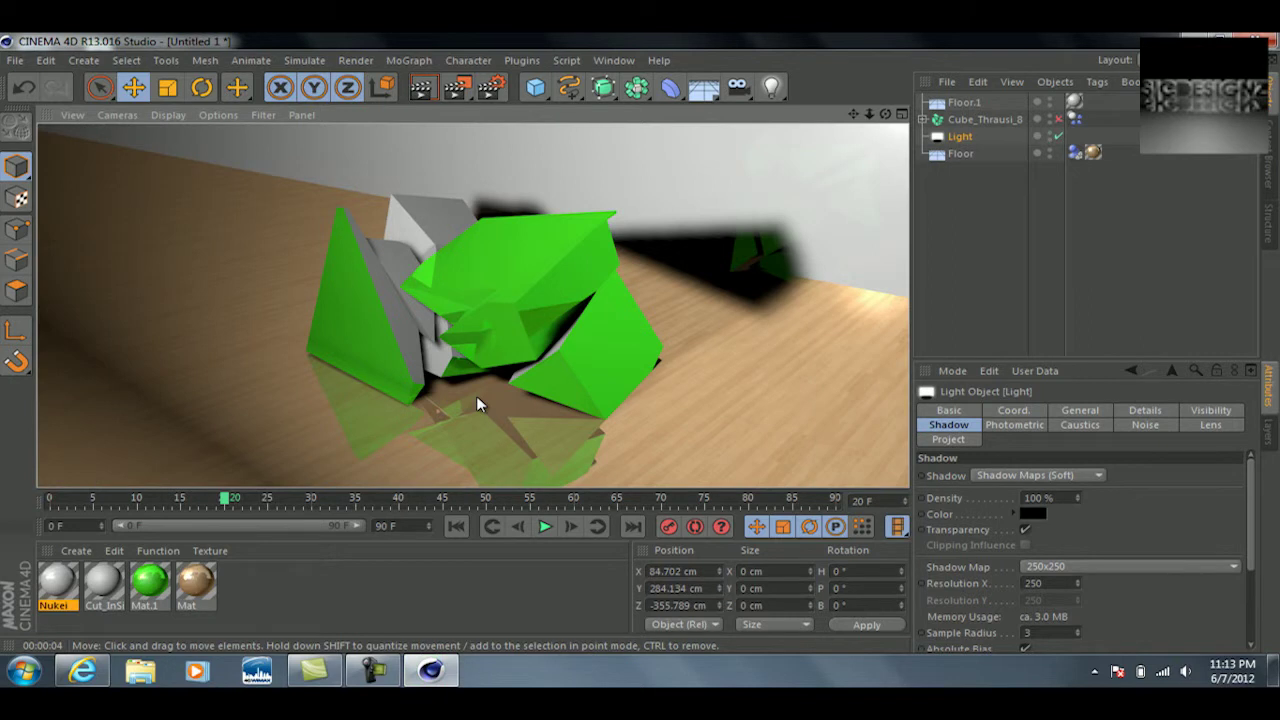
# - Replay the fracture from frame 0 to frame 56 and render a region of the scattered pieces
pyautogui.click(476, 395)
pyautogui.moveTo(885, 114); pyautogui.dragTo(560, 340)
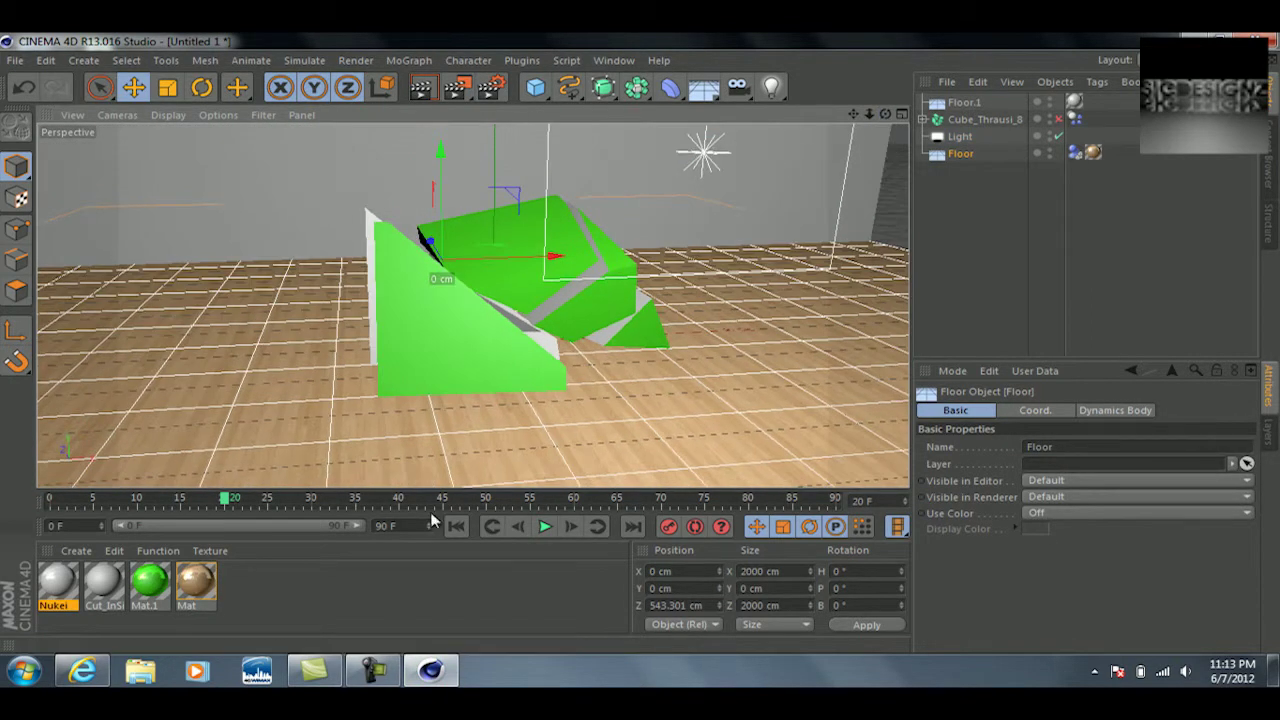
pyautogui.moveTo(237, 508); pyautogui.dragTo(50, 500)
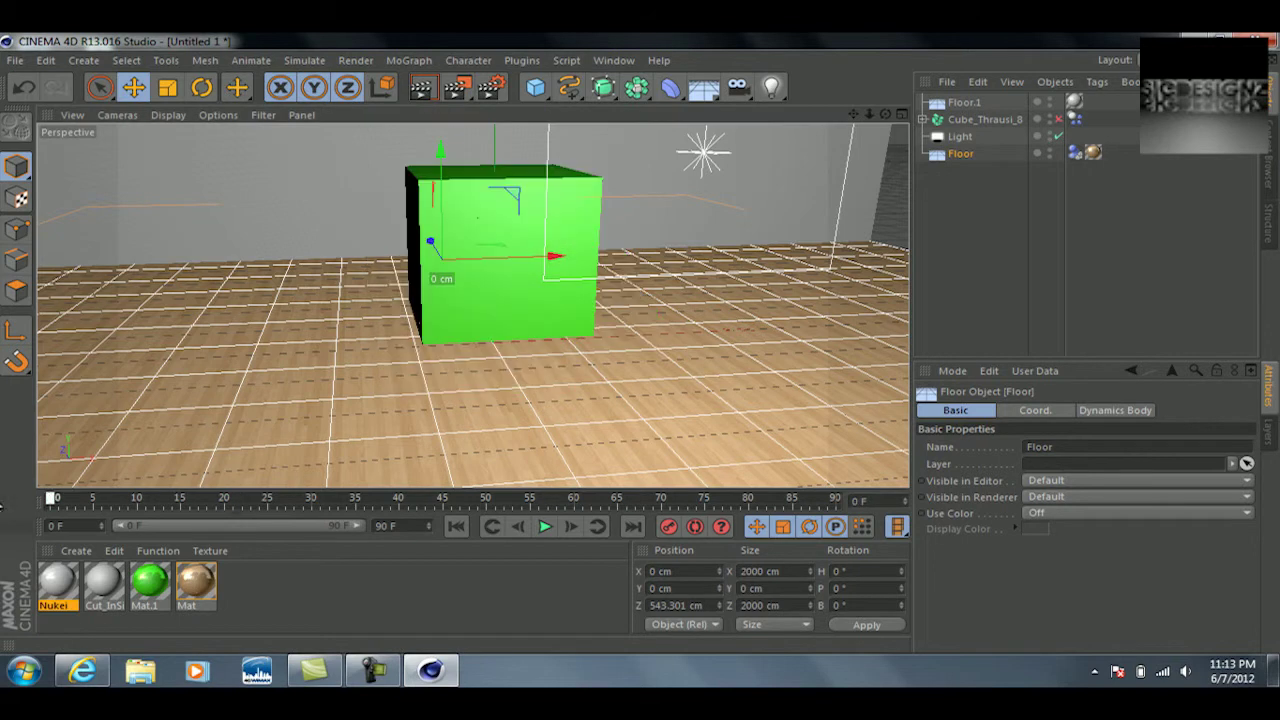
pyautogui.click(544, 527)
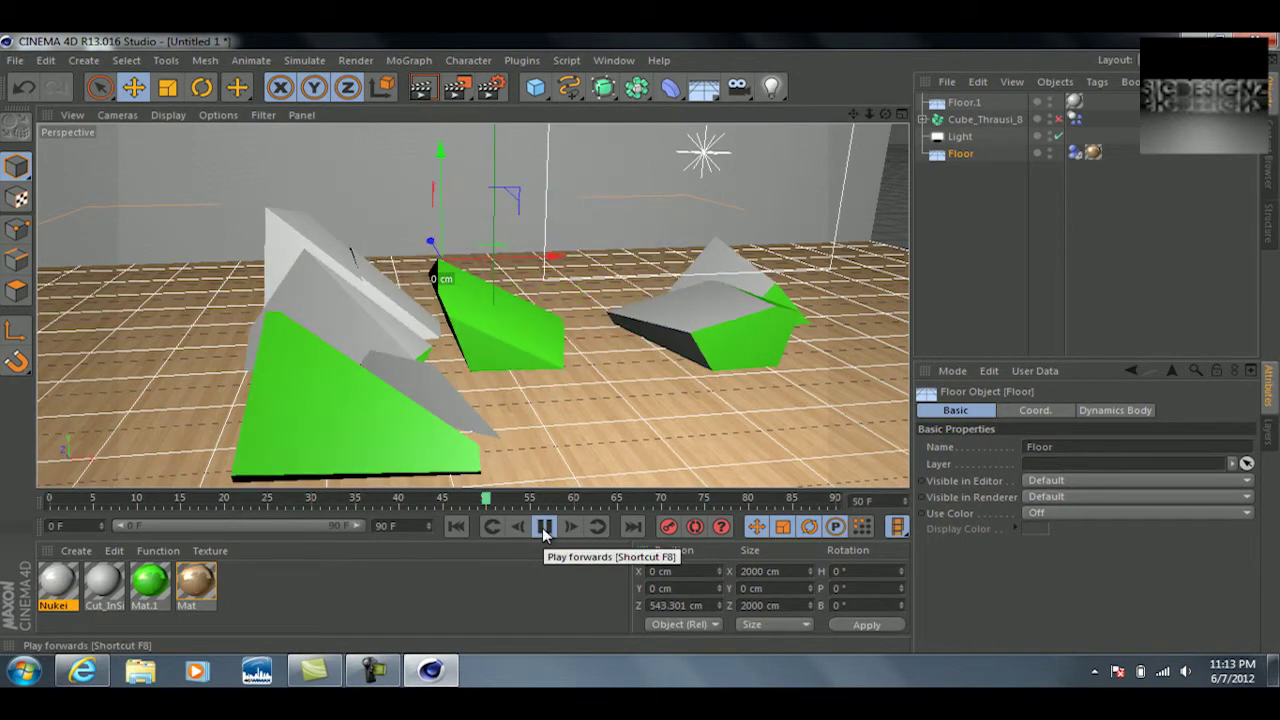
pyautogui.click(544, 527)
pyautogui.moveTo(459, 89); pyautogui.dragTo(619, 132)
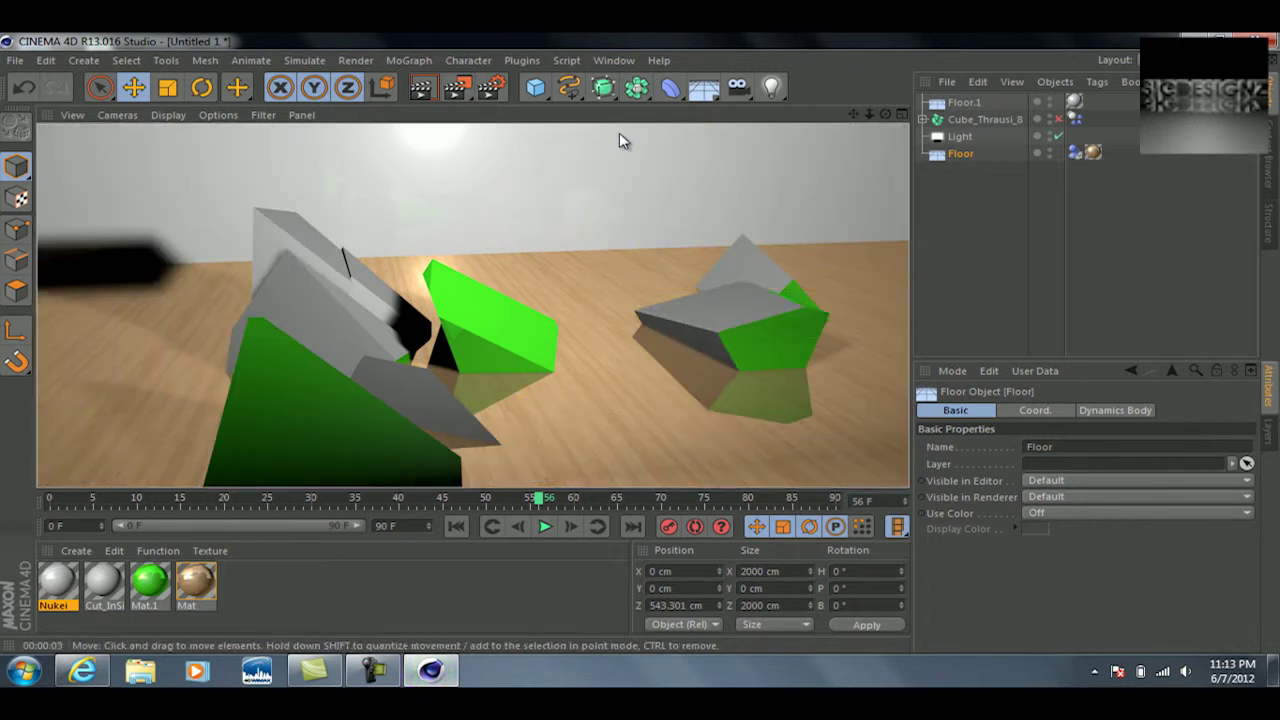
pyautogui.click(670, 229)
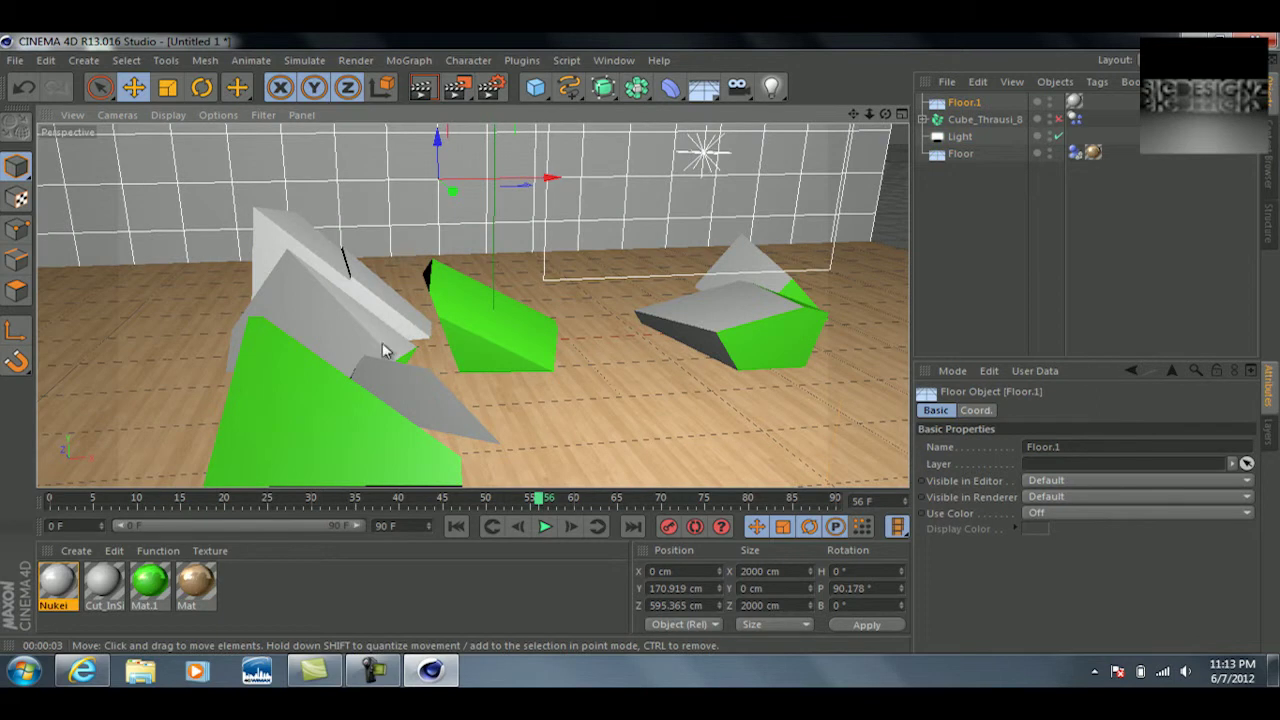
# - At frame 0, raise the fractured cube high above the floor
pyautogui.moveTo(522, 490); pyautogui.dragTo(242, 485)
pyautogui.click(560, 260)
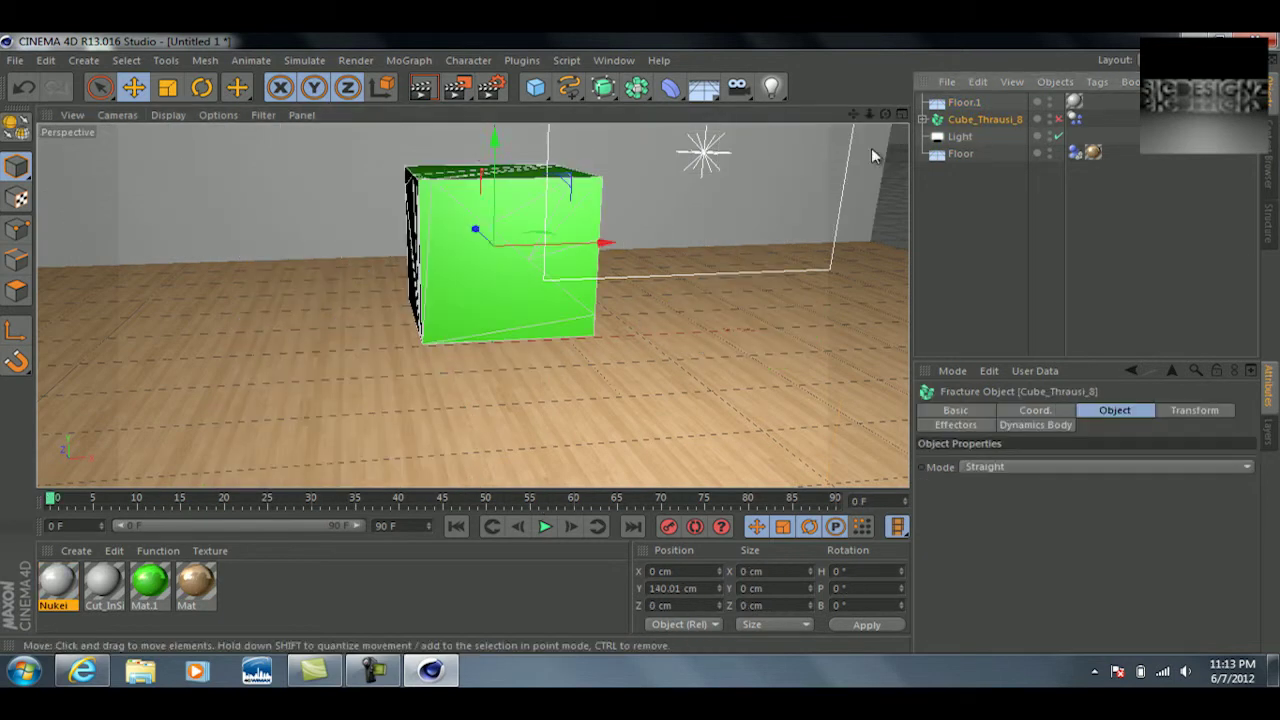
pyautogui.moveTo(493, 142); pyautogui.dragTo(643, 350)
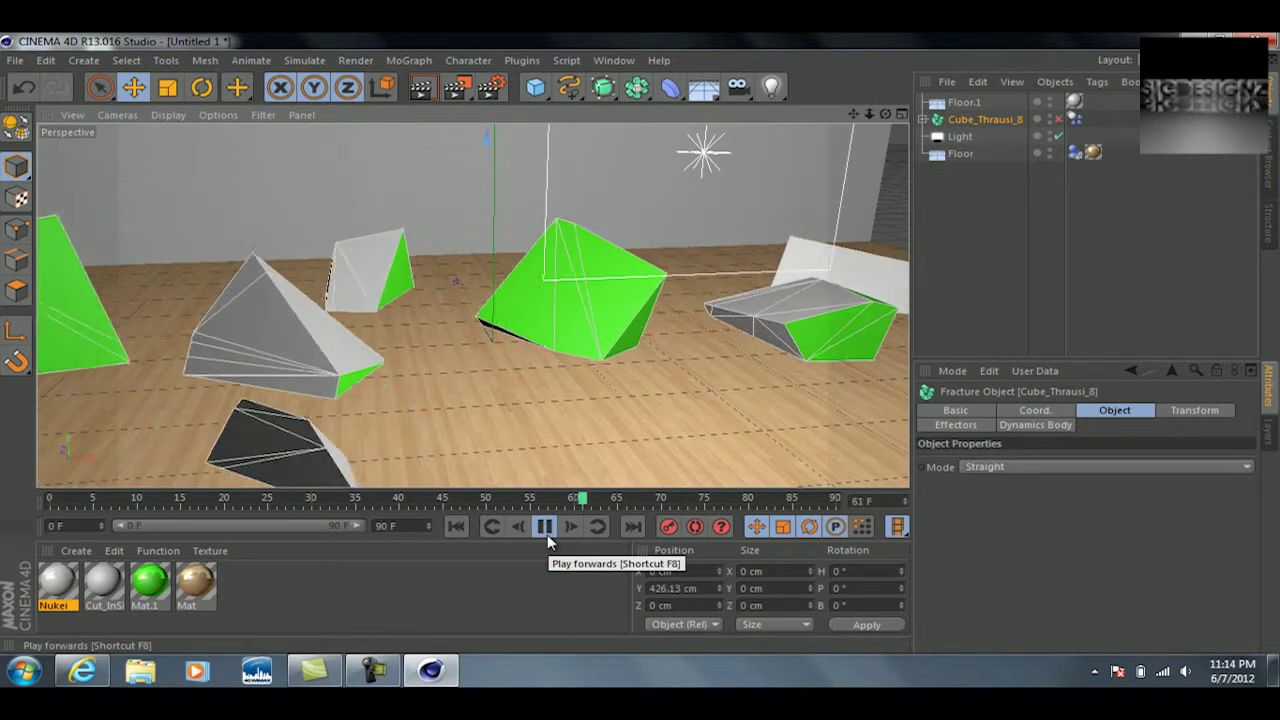
# - Replay the fall and rewind the timeline back to frame 0
pyautogui.click(544, 527)
pyautogui.moveTo(737, 505); pyautogui.dragTo(37, 511)
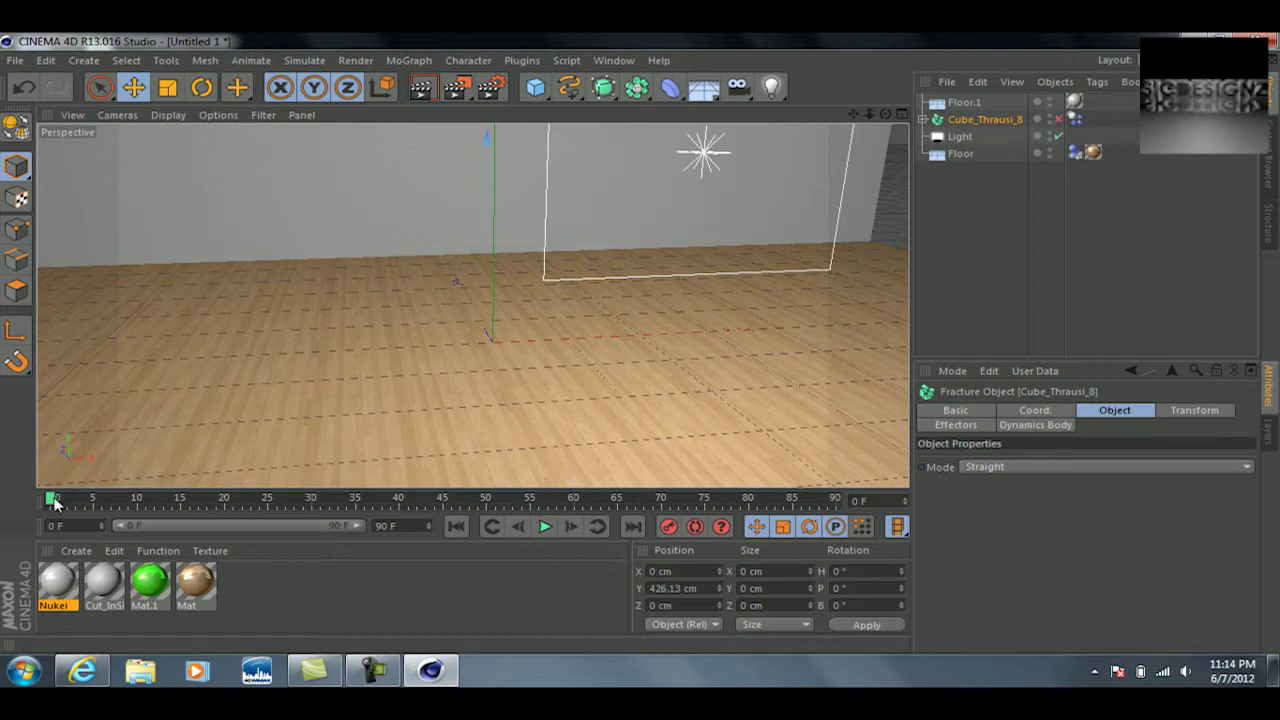
pyautogui.moveTo(52, 503)
pyautogui.mouseDown()
pyautogui.moveTo(70, 503)
pyautogui.moveTo(50, 503)
pyautogui.mouseUp()
pyautogui.click(545, 527)
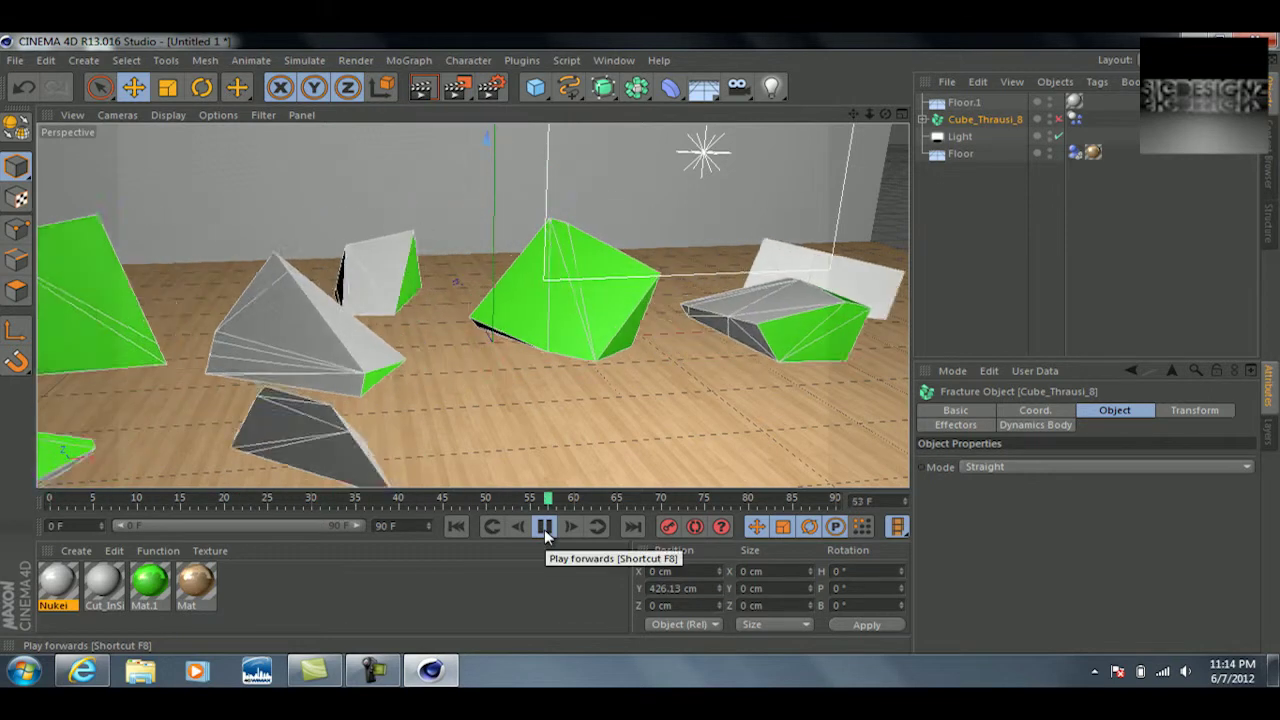
pyautogui.click(545, 527)
pyautogui.moveTo(637, 503); pyautogui.dragTo(50, 503)
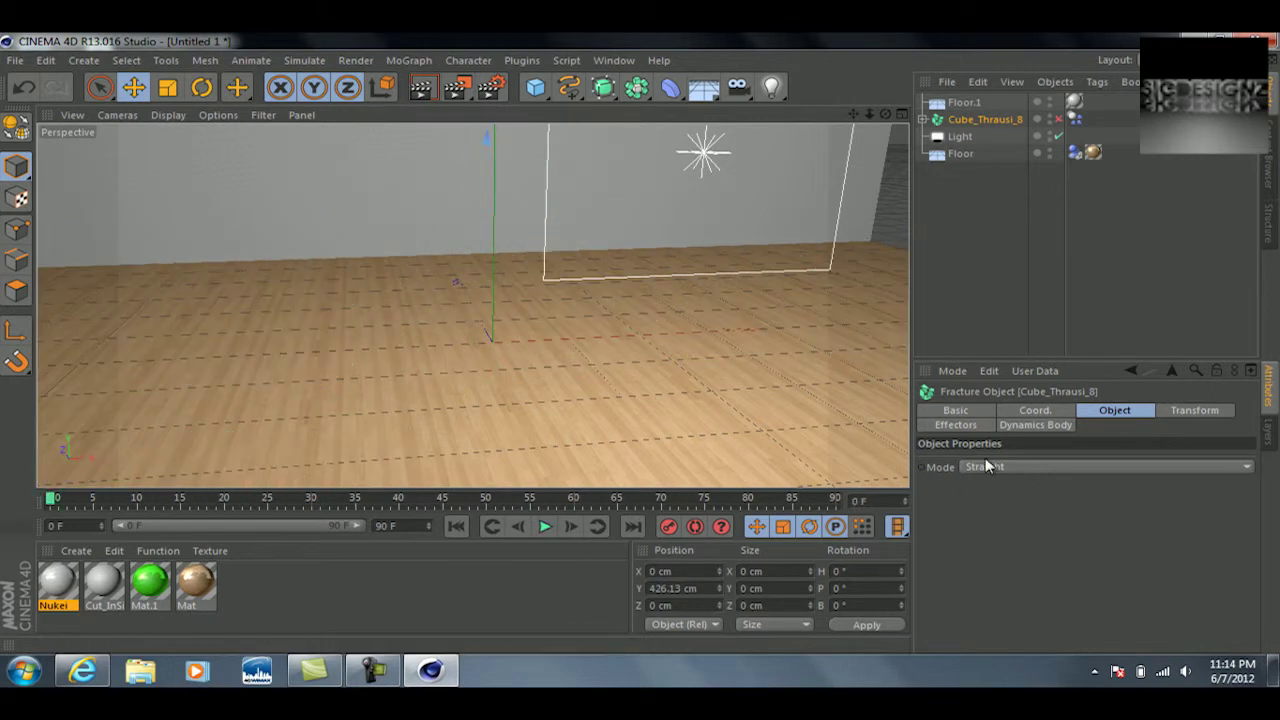
# - Set the Dynamics Body Friction to 85 % and Bounce to 20 %, then test the fall
pyautogui.click(1035, 425)
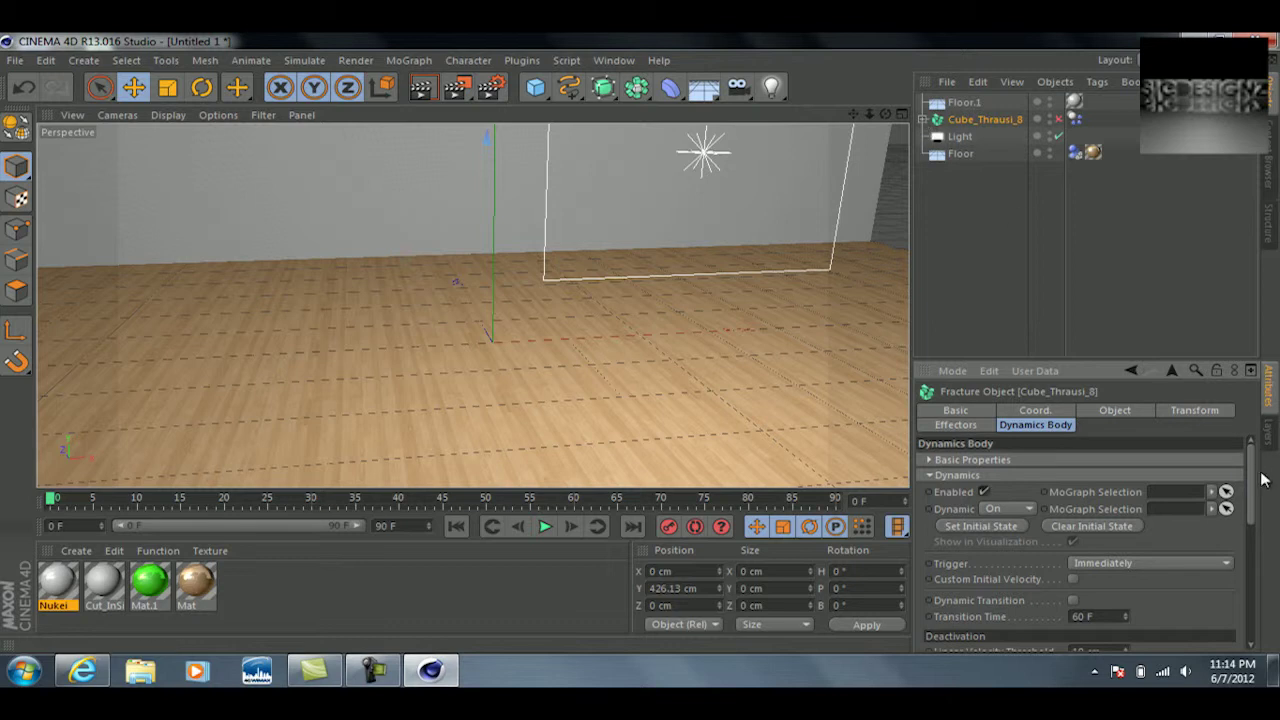
pyautogui.moveTo(1250, 481); pyautogui.dragTo(1257, 581)
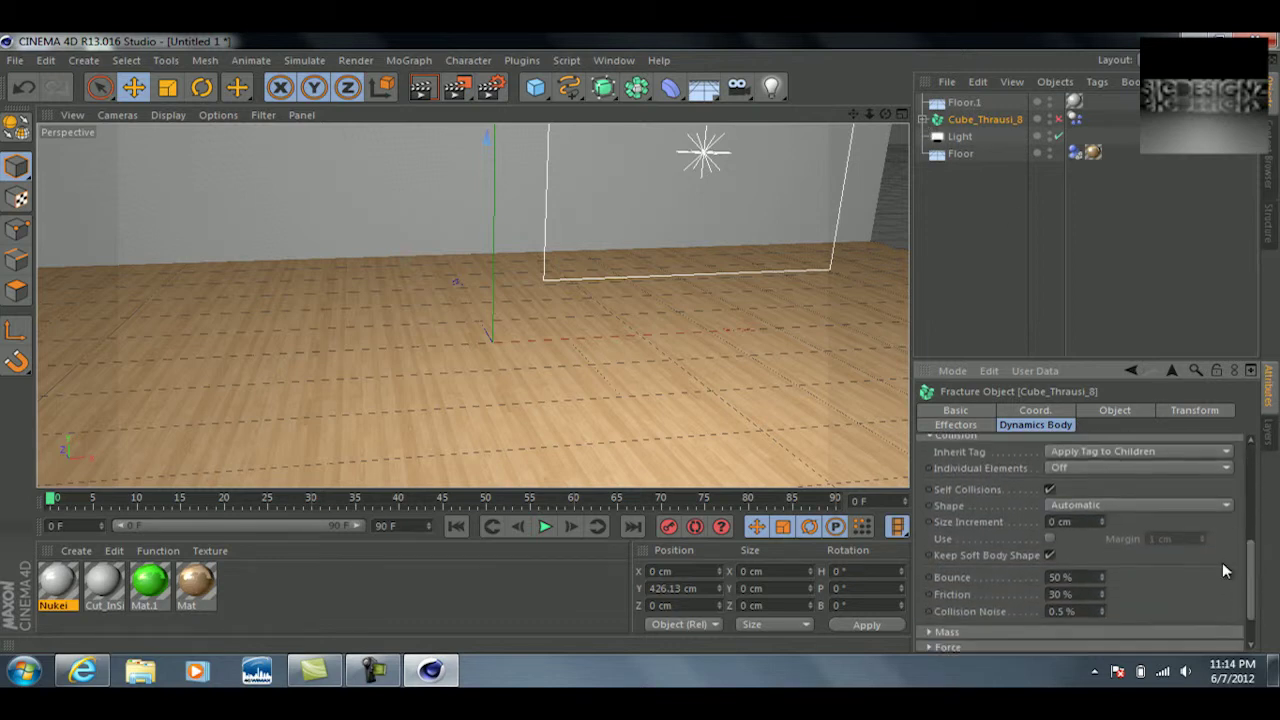
pyautogui.click(1082, 594)
pyautogui.doubleClick(1058, 577)
pyautogui.write('20')
pyautogui.press('Return')
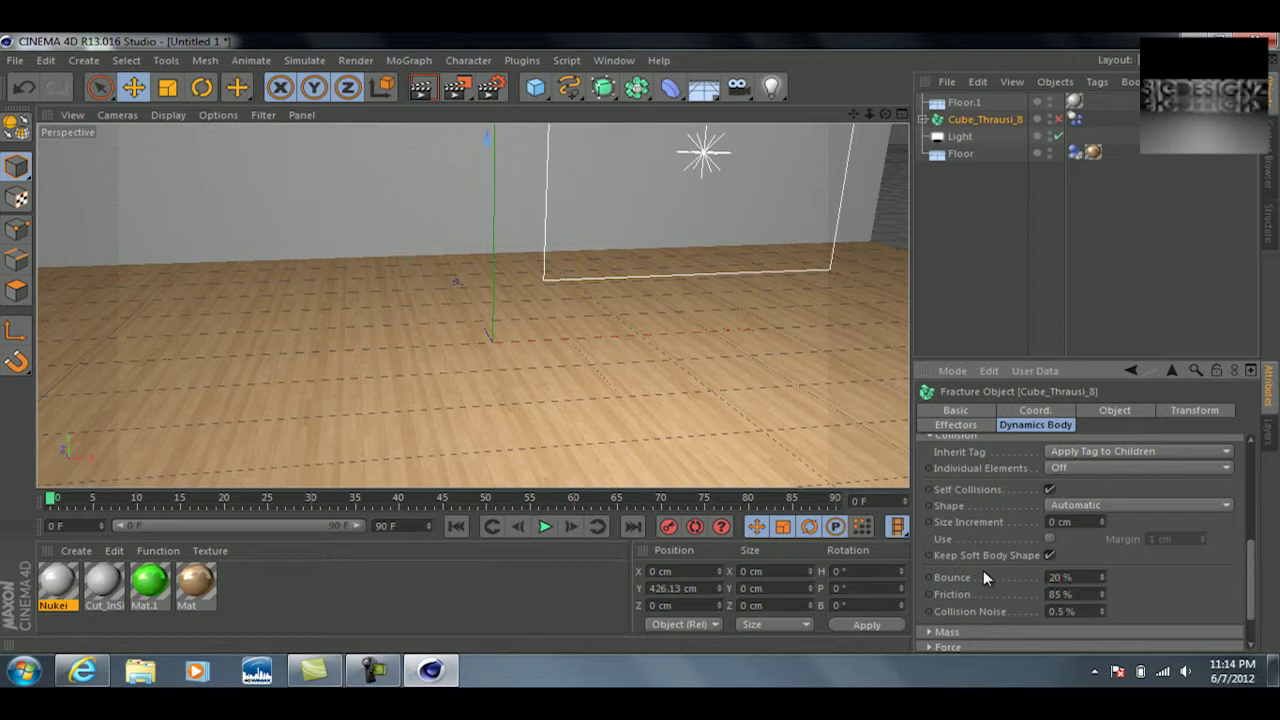
pyautogui.click(544, 527)
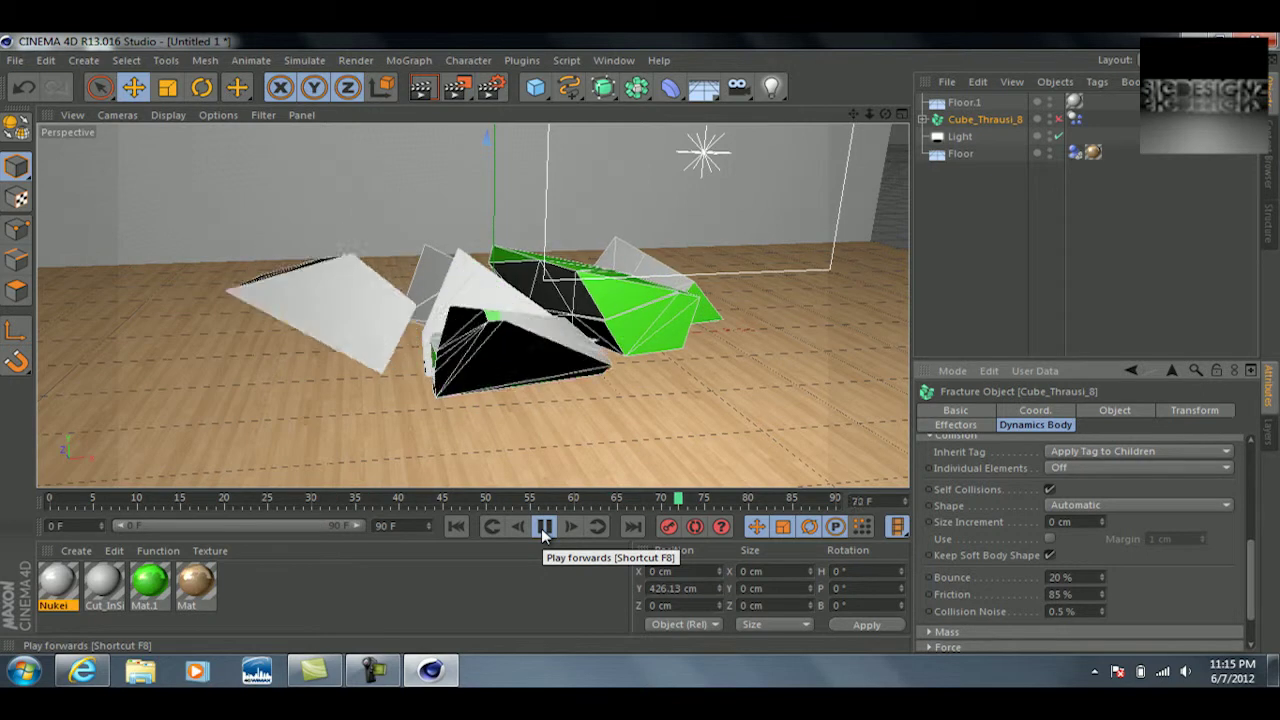
pyautogui.click(544, 529)
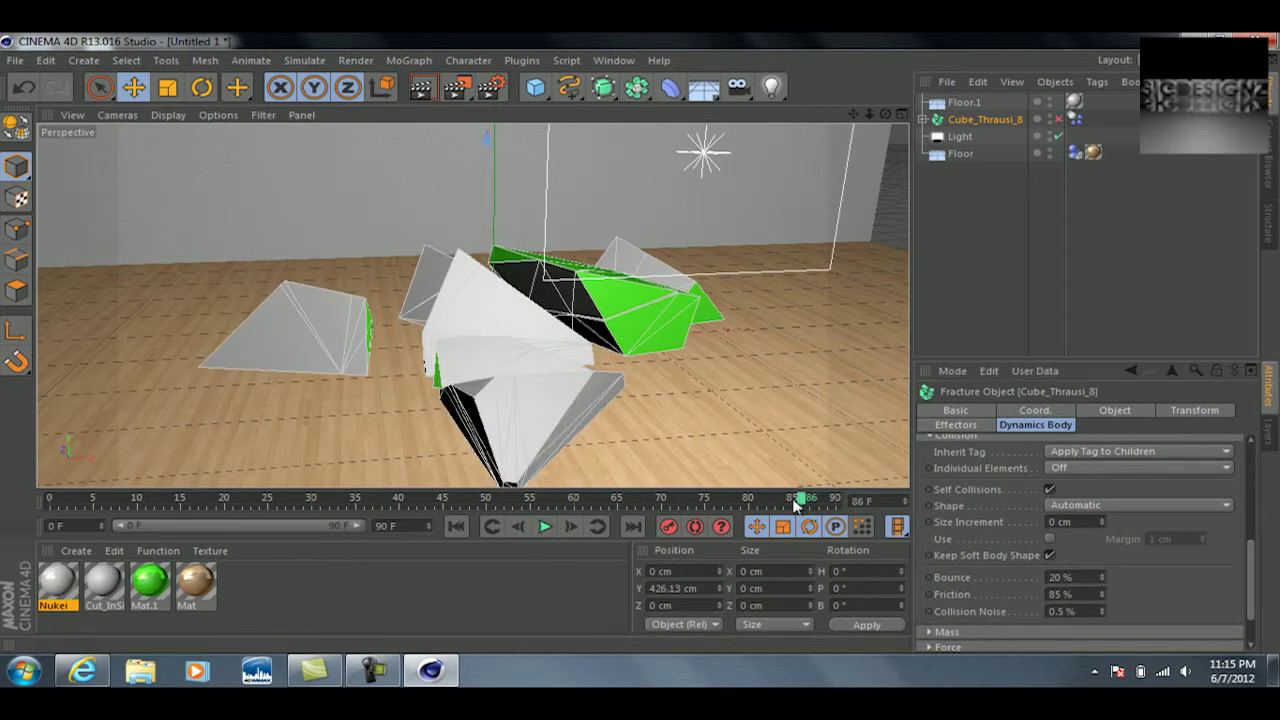
pyautogui.moveTo(718, 500); pyautogui.dragTo(30, 478)
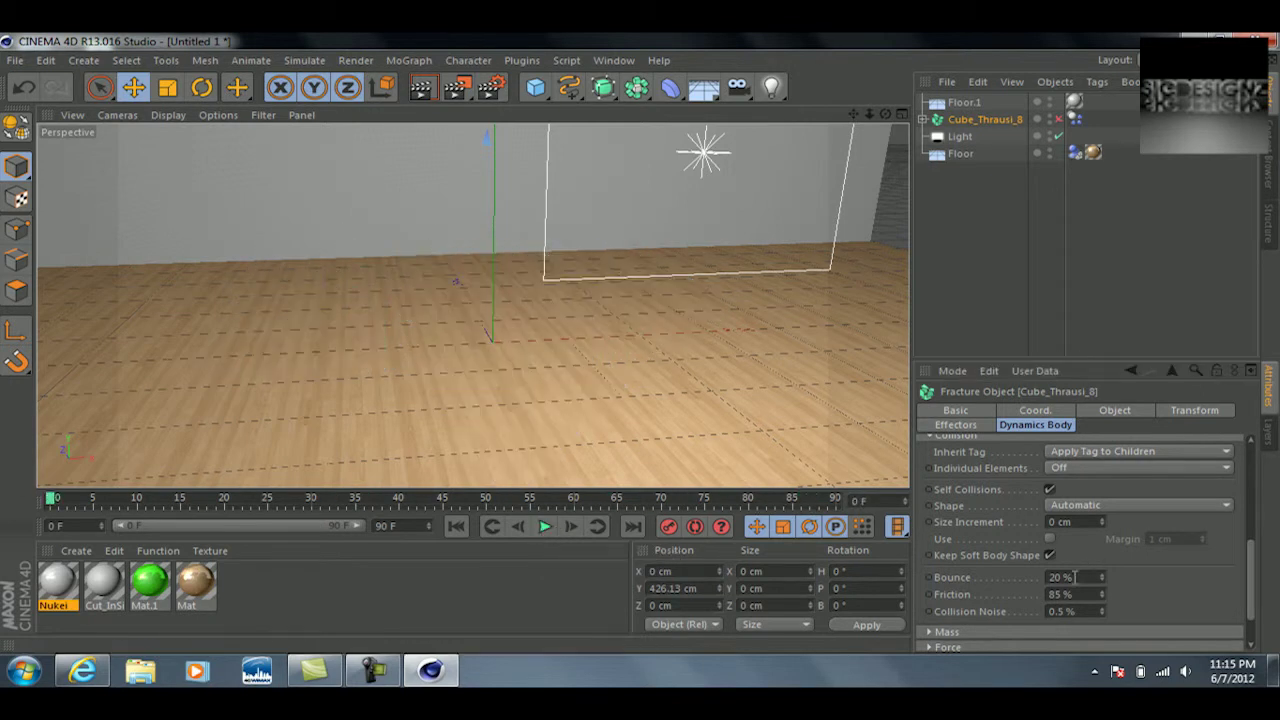
# - Raise Bounce to 35 % and replay the fall, stopping at frame 55
pyautogui.moveTo(1081, 577); pyautogui.dragTo(1041, 577)
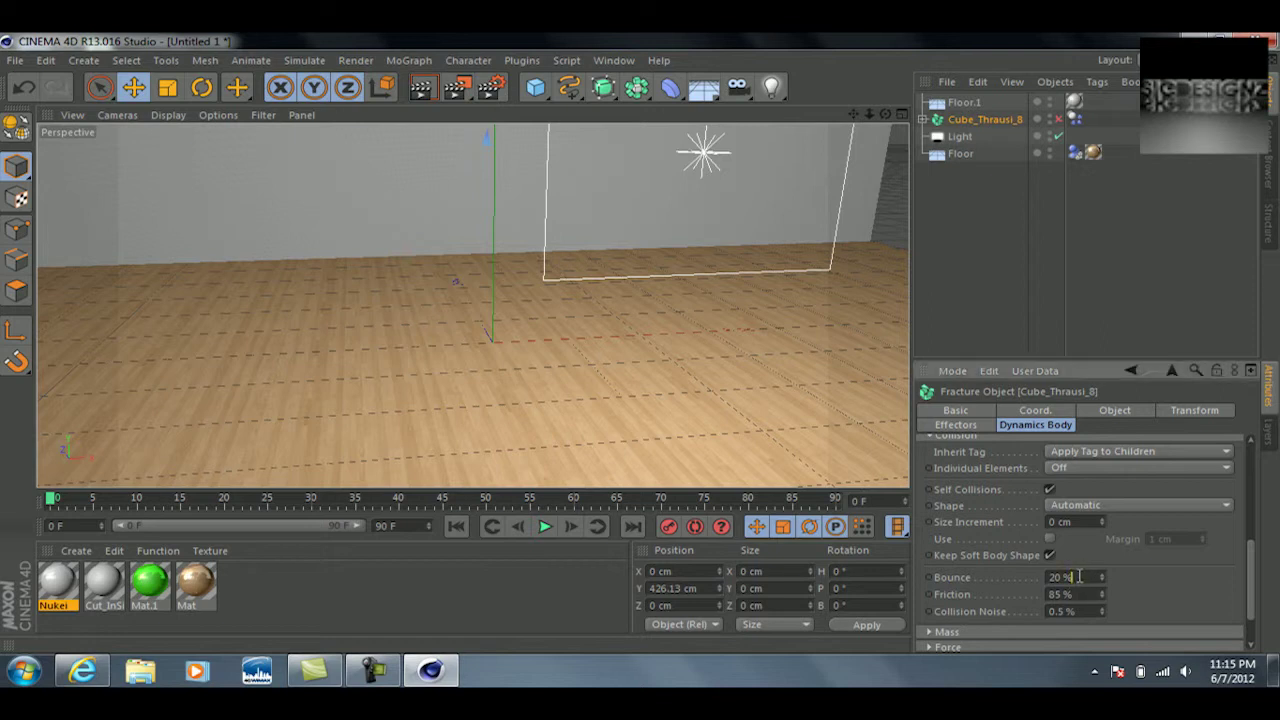
pyautogui.write('35')
pyautogui.press('Return')
pyautogui.click(545, 527)
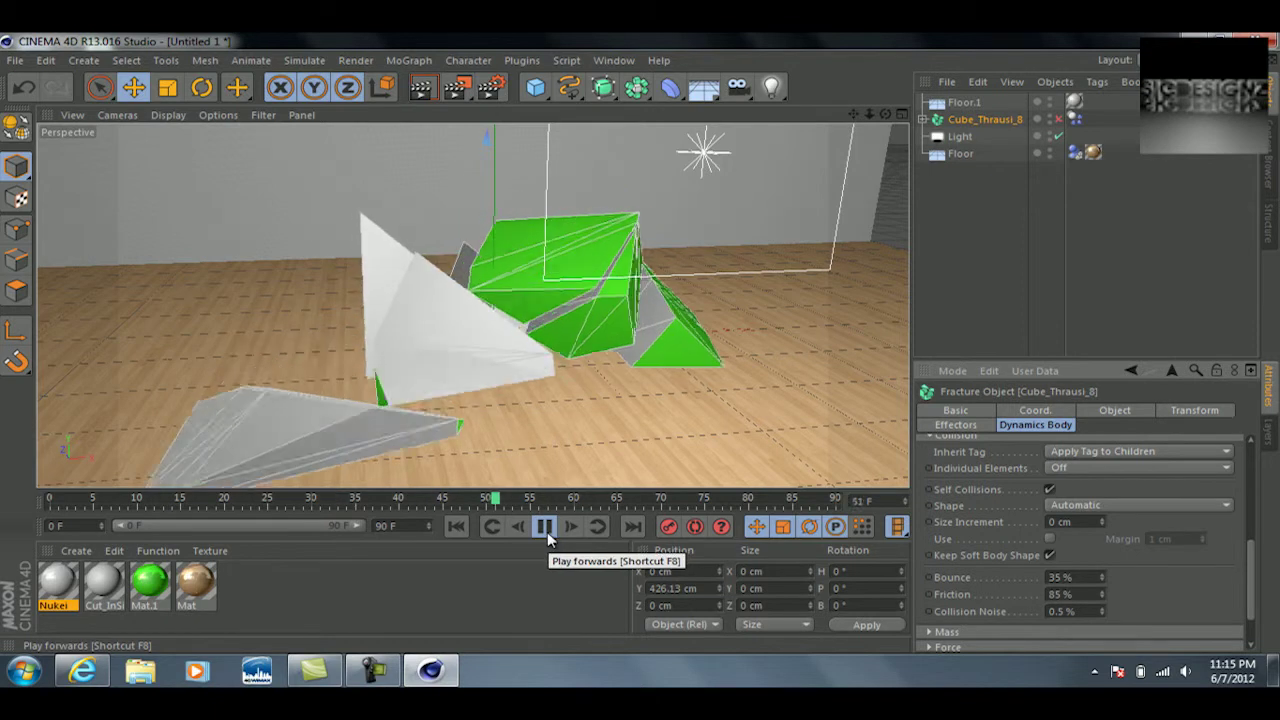
pyautogui.click(547, 529)
# - Replay the fall, pause with the cube shattered on the floor, and render the frame
pyautogui.moveTo(190, 501); pyautogui.dragTo(49, 503)
pyautogui.click(545, 527)
pyautogui.click(545, 527)
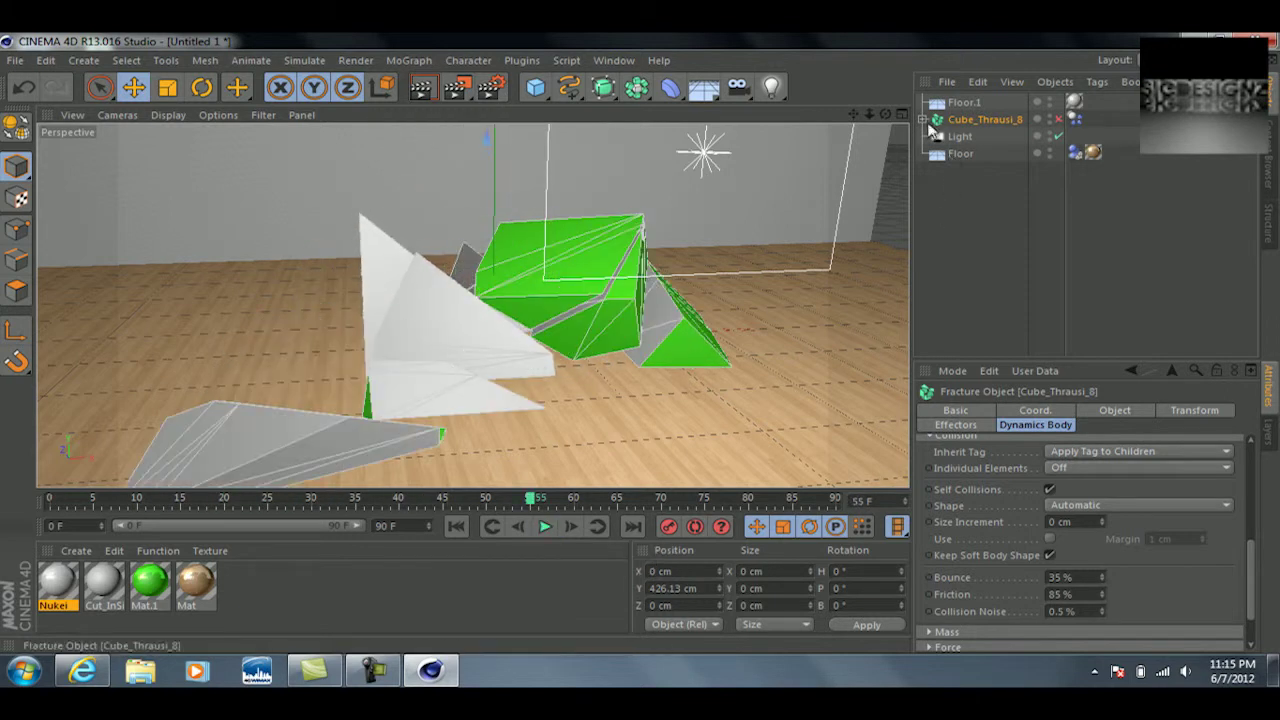
pyautogui.click(424, 89)
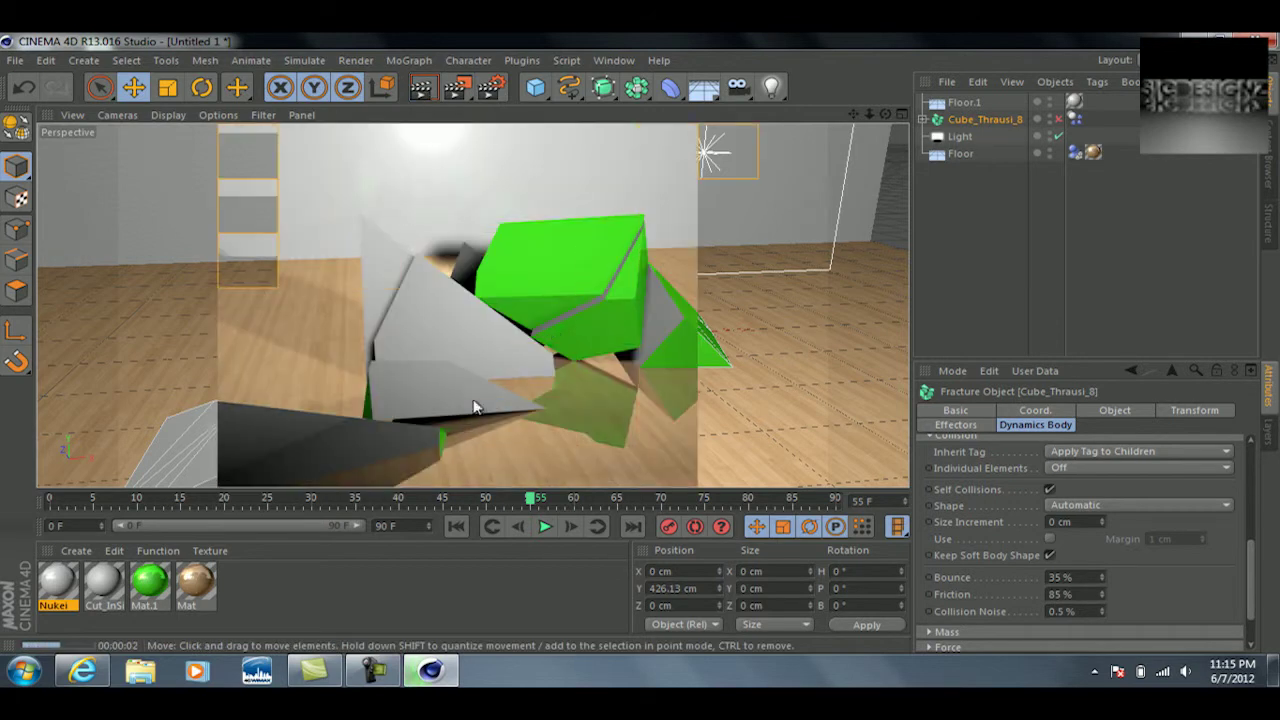
pyautogui.click(686, 391)
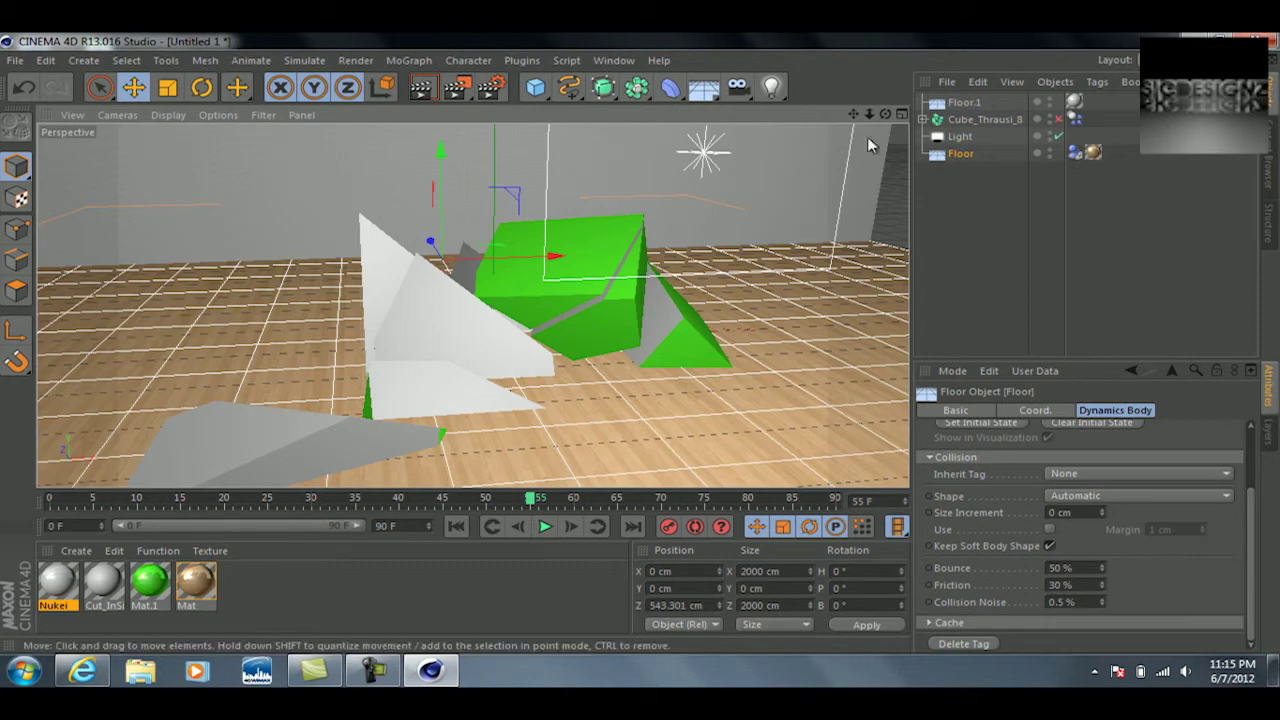
# - Expand Cube_Thrausi_8 to list Pieces 1–8 and inspect the Inside texture tag on Pieces 1
pyautogui.click(924, 120)
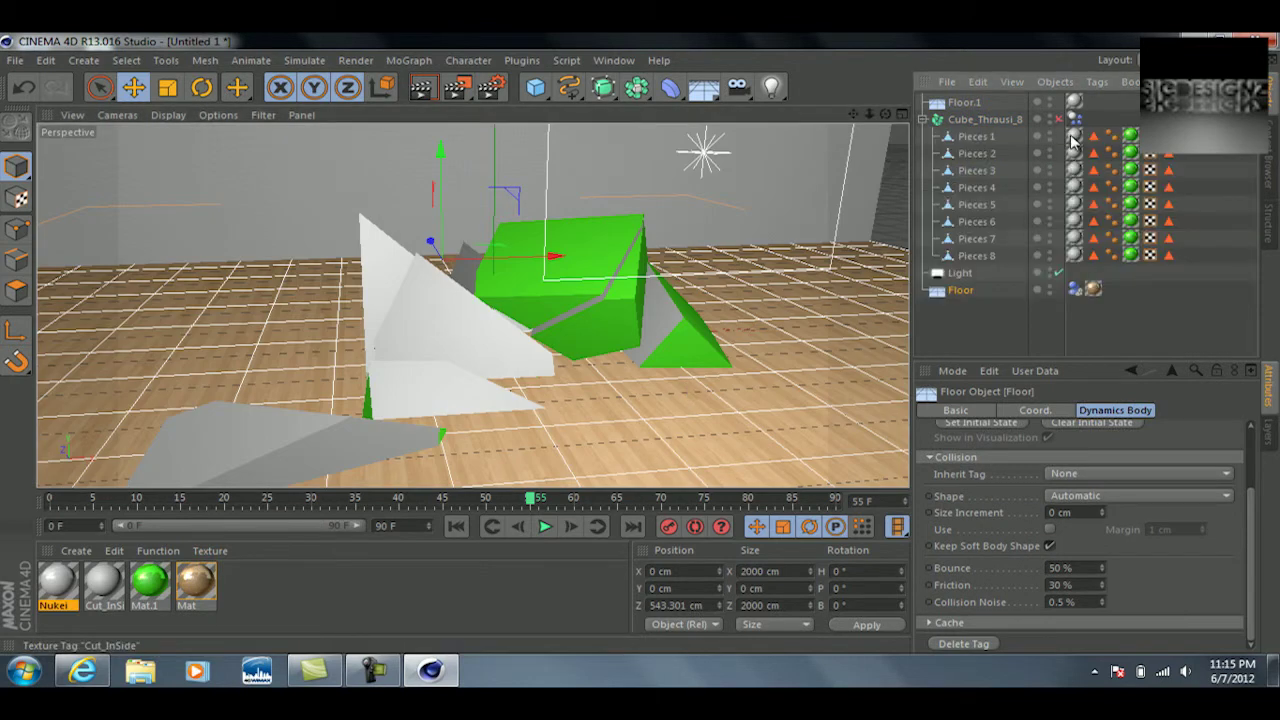
pyautogui.click(1074, 137)
pyautogui.keyDown('shift'); pyautogui.click(1074, 255); pyautogui.keyUp('shift')
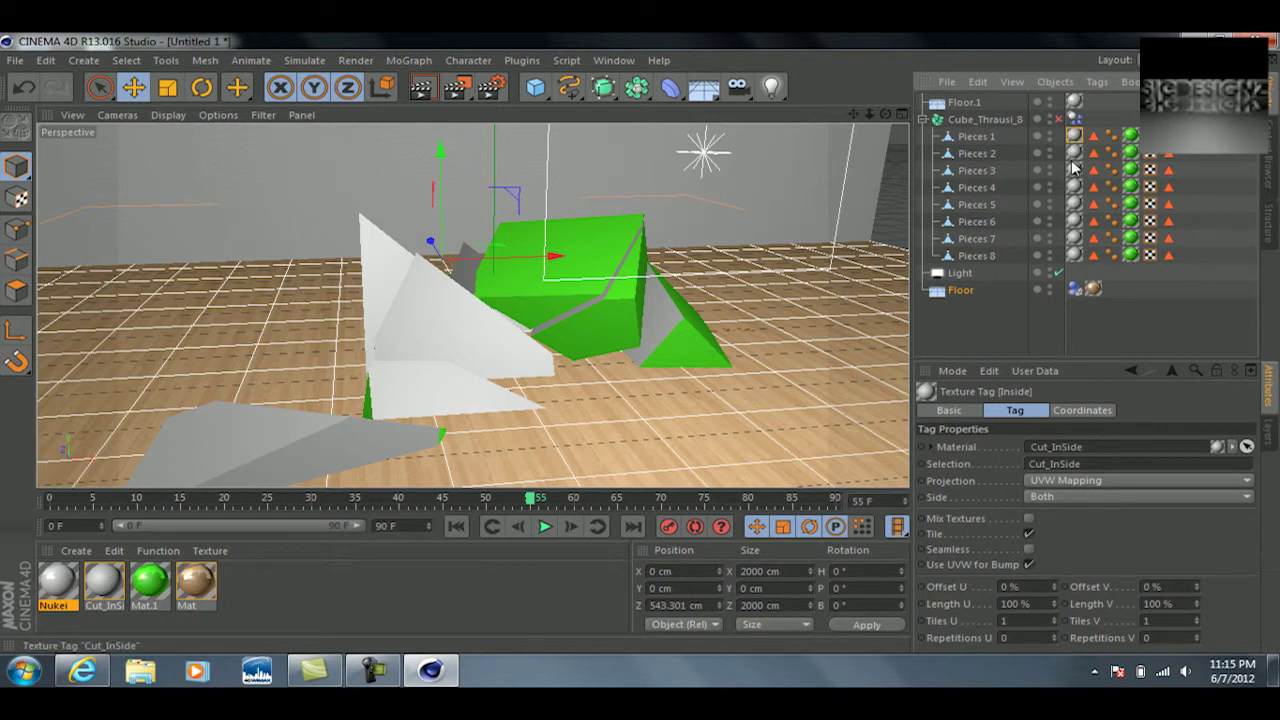
# - Create material Mat.2 and set its colour to black (R 0, G 0, B 0)
pyautogui.doubleClick(245, 603)
pyautogui.doubleClick(60, 583)
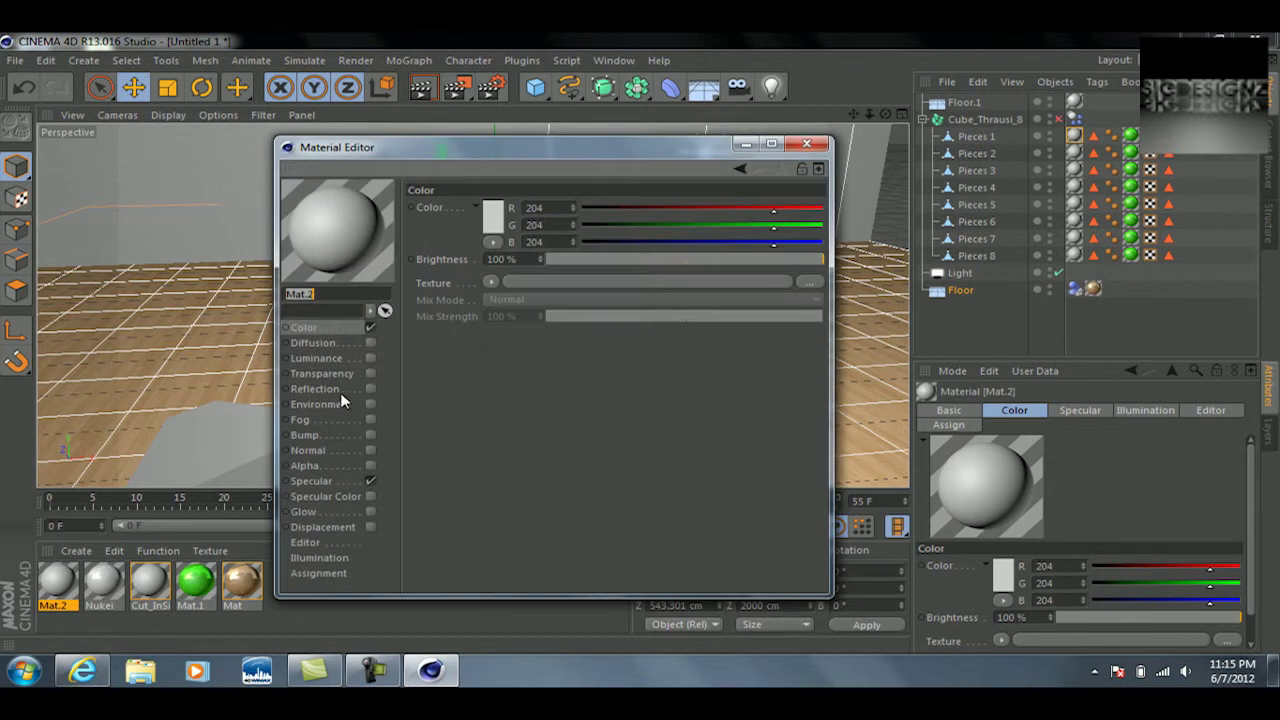
pyautogui.click(491, 220)
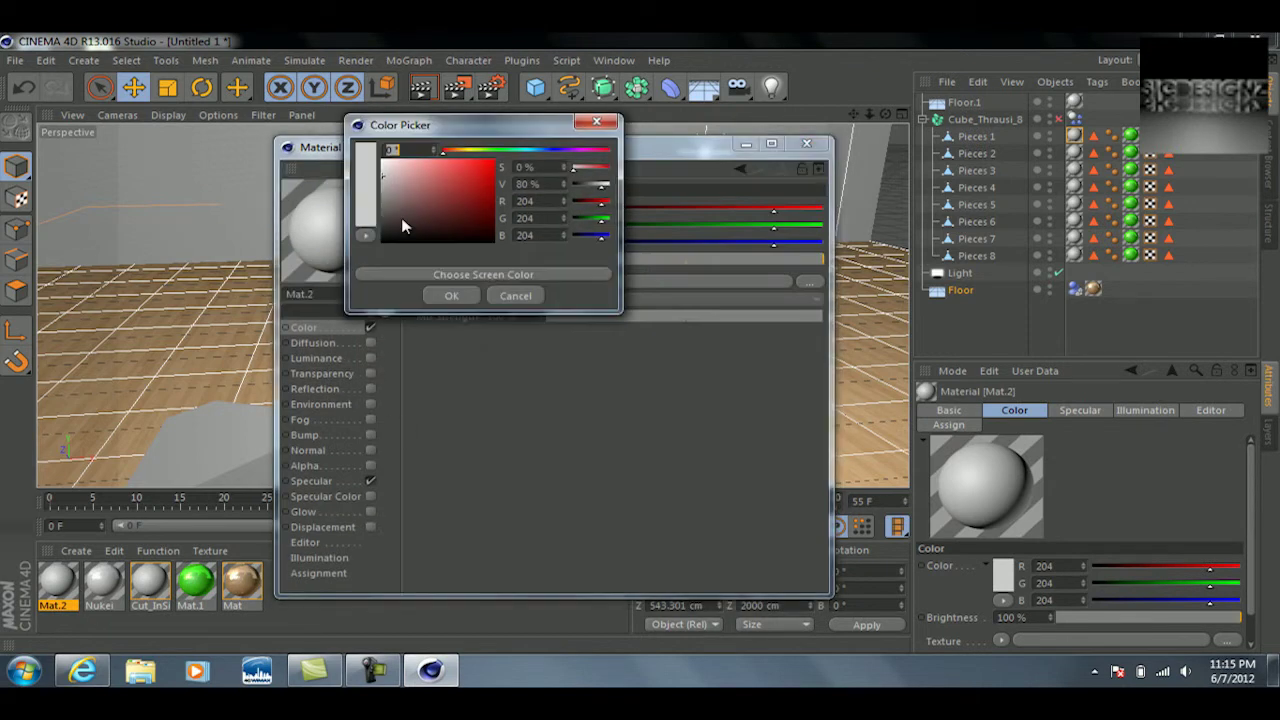
pyautogui.moveTo(490, 222); pyautogui.dragTo(492, 268)
pyautogui.click(451, 295)
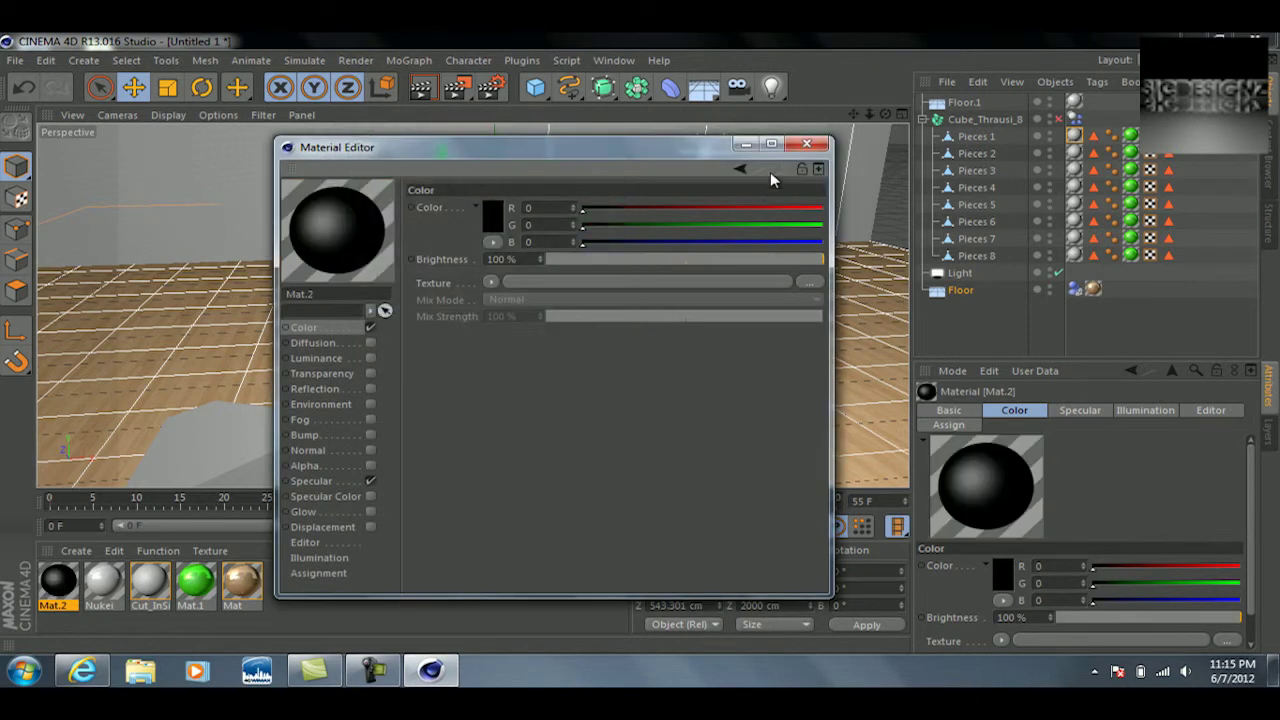
pyautogui.click(806, 143)
# - Apply Mat.2 to each of Pieces 1 through 8 of the fractured cube
pyautogui.moveTo(82, 562); pyautogui.dragTo(1075, 136)
pyautogui.moveTo(68, 570); pyautogui.dragTo(1075, 153)
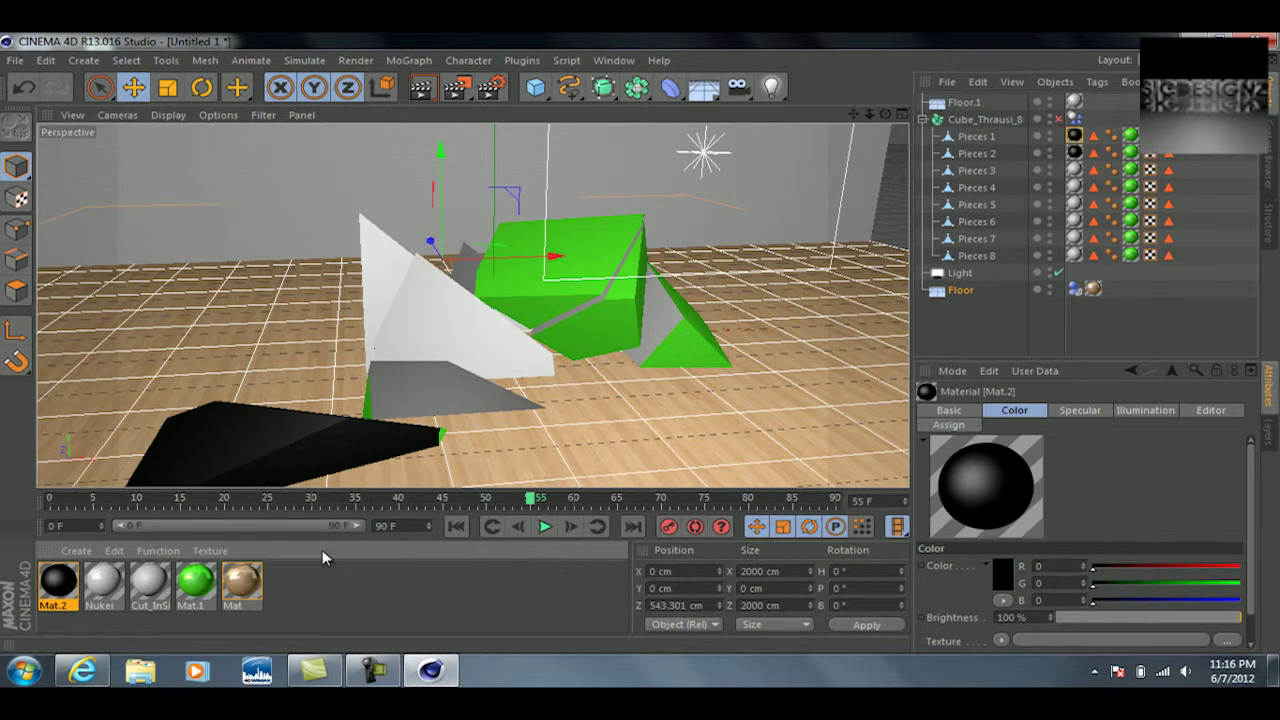
pyautogui.moveTo(838, 298); pyautogui.dragTo(1076, 170)
pyautogui.moveTo(68, 578); pyautogui.dragTo(1076, 187)
pyautogui.moveTo(537, 500); pyautogui.dragTo(24, 676)
pyautogui.moveTo(64, 592); pyautogui.dragTo(1075, 205)
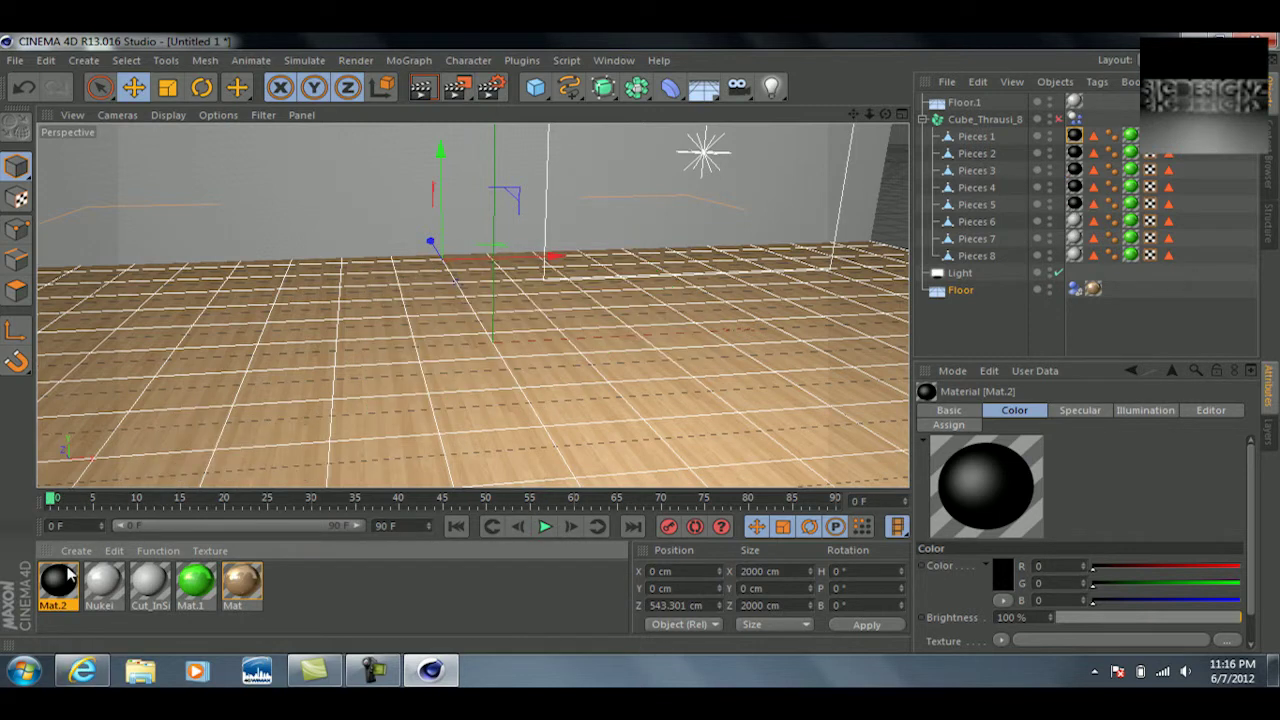
pyautogui.moveTo(60, 585); pyautogui.dragTo(1076, 221)
pyautogui.moveTo(1025, 394); pyautogui.dragTo(1076, 239)
pyautogui.moveTo(70, 590); pyautogui.dragTo(1076, 258)
# - Play the fracture simulation with the black insides, then advance it to frame 85
pyautogui.click(545, 527)
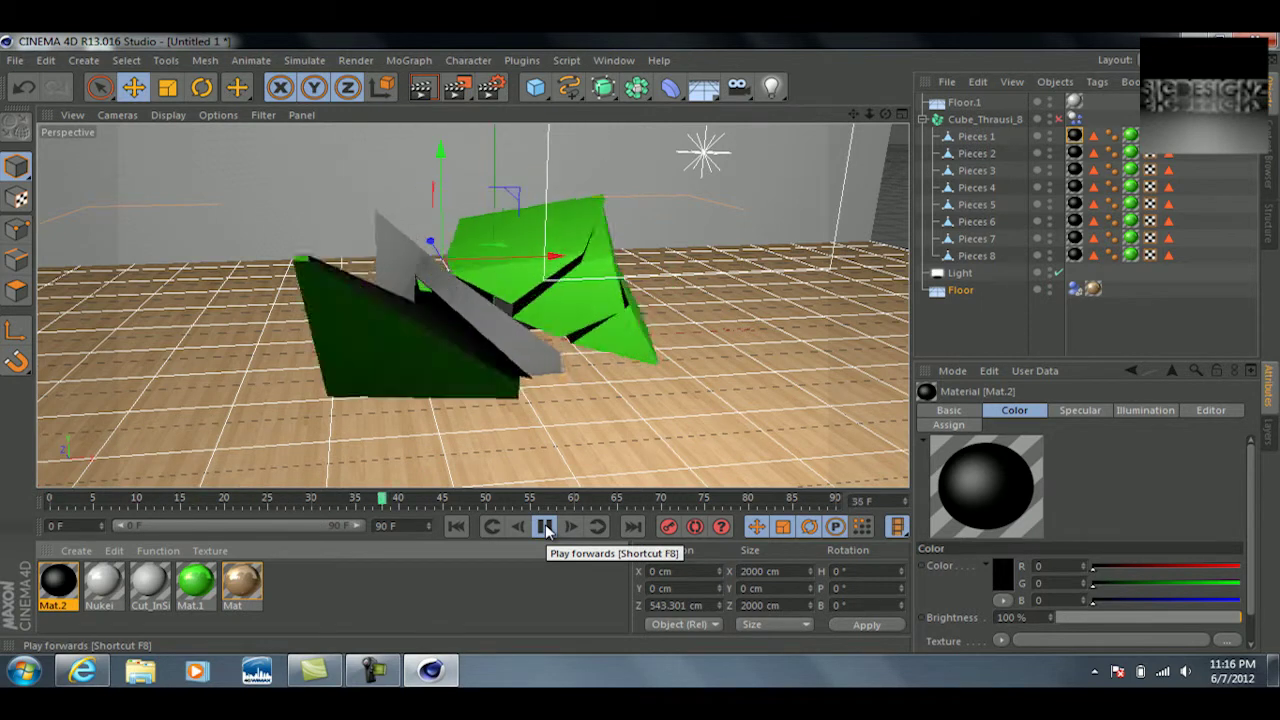
pyautogui.click(545, 527)
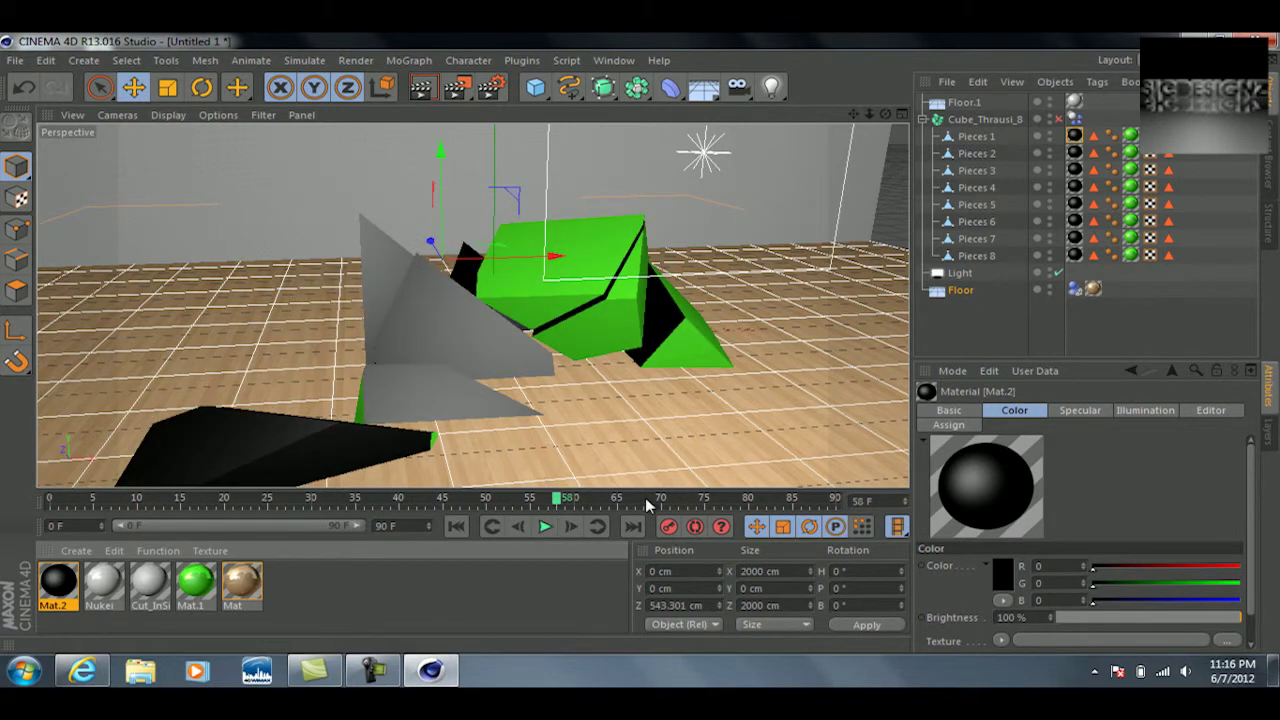
pyautogui.moveTo(560, 510); pyautogui.dragTo(797, 498)
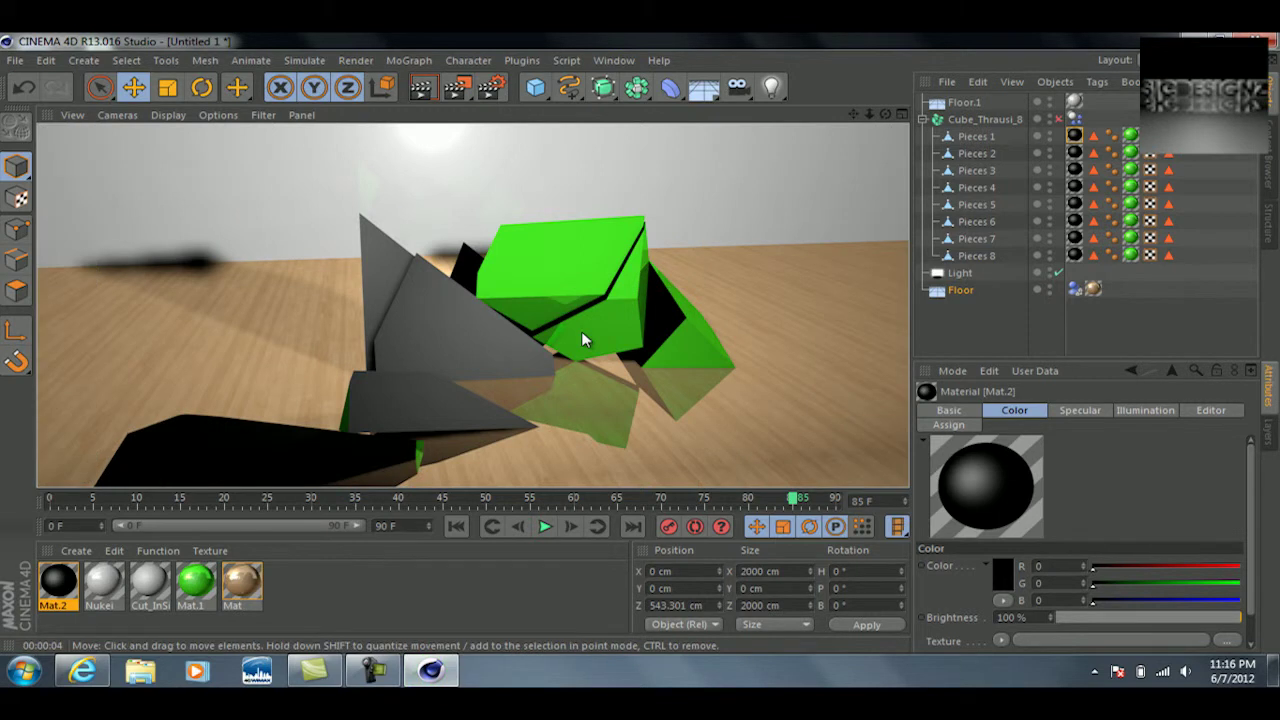
# - Move the back wall Floor.1 along Z to 802.239 cm and render a viewport preview
pyautogui.click(506, 437)
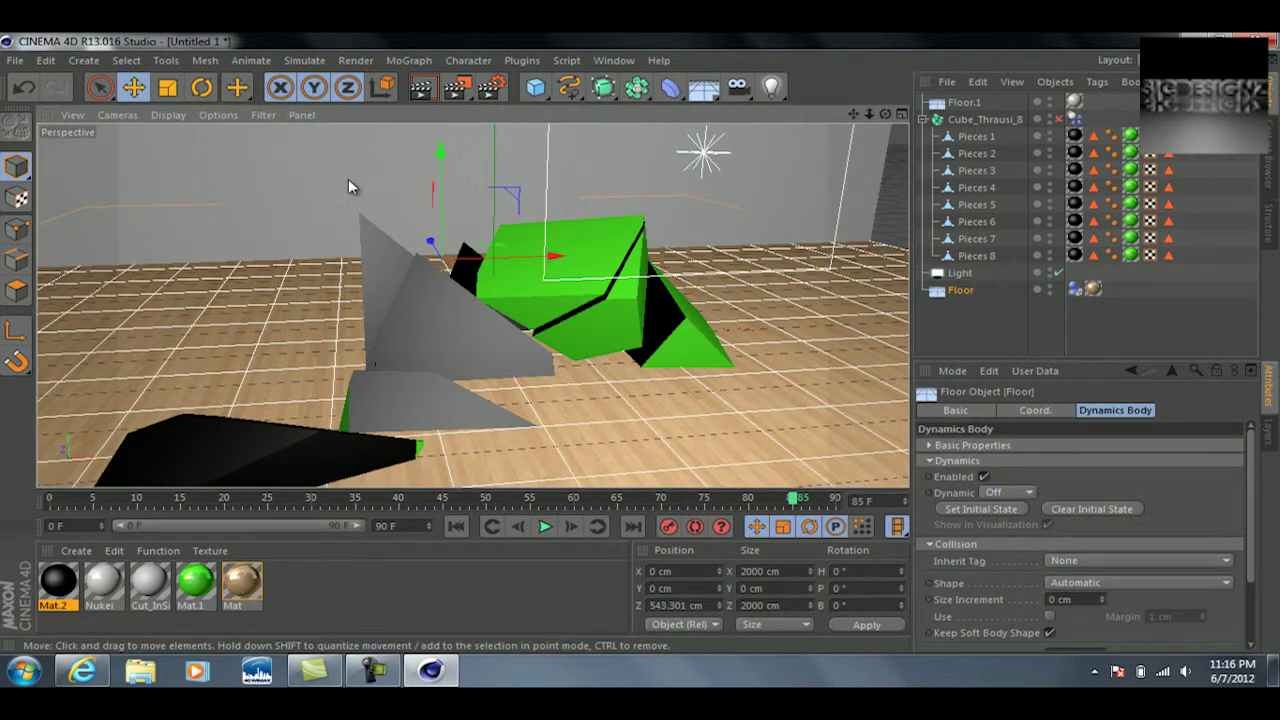
pyautogui.click(360, 175)
pyautogui.moveTo(449, 191); pyautogui.dragTo(431, 160)
pyautogui.hotkey('ctrl', 'r')
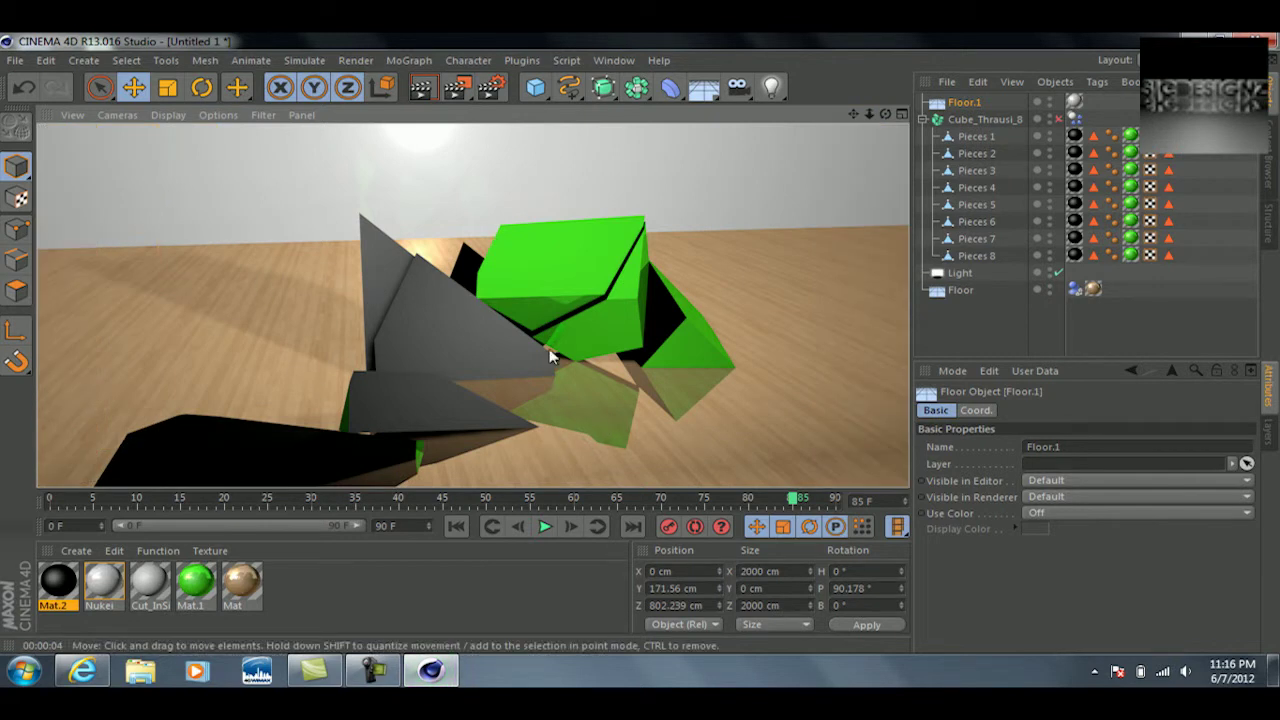
# - Replay the simulation until the pieces land, then rewind to frame 0
pyautogui.click(555, 524)
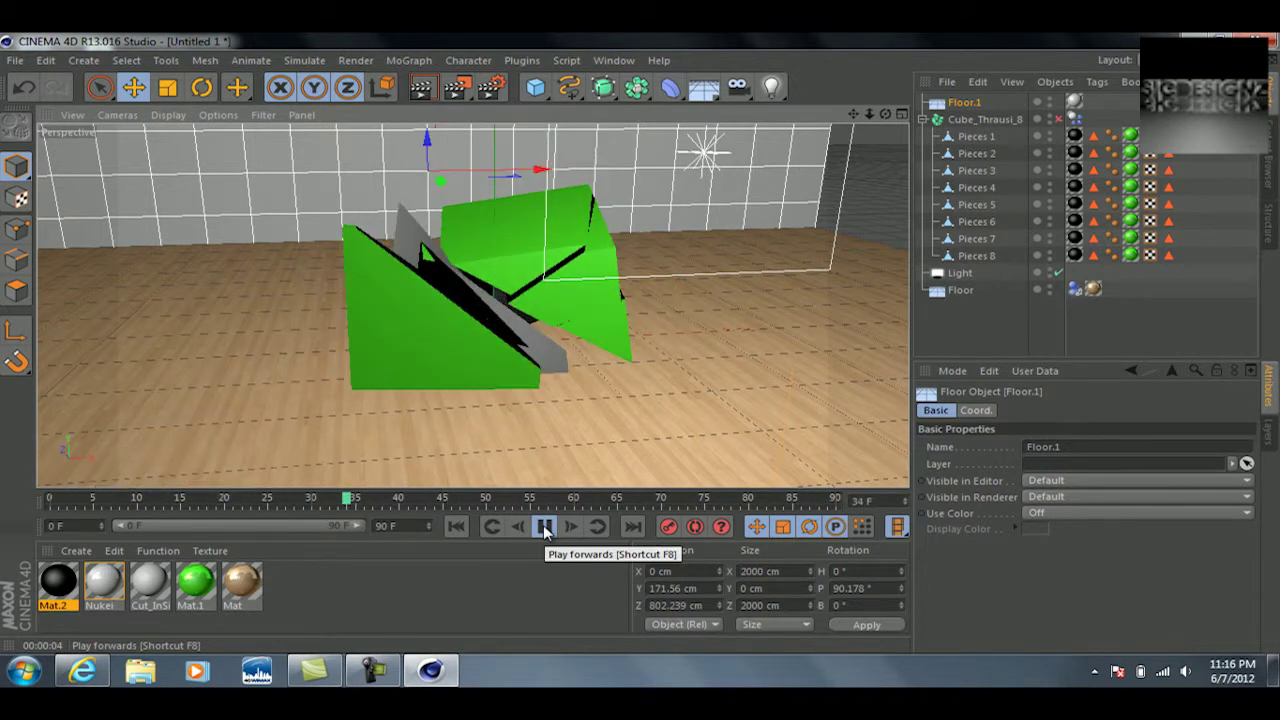
pyautogui.click(545, 527)
pyautogui.moveTo(363, 497); pyautogui.dragTo(30, 492)
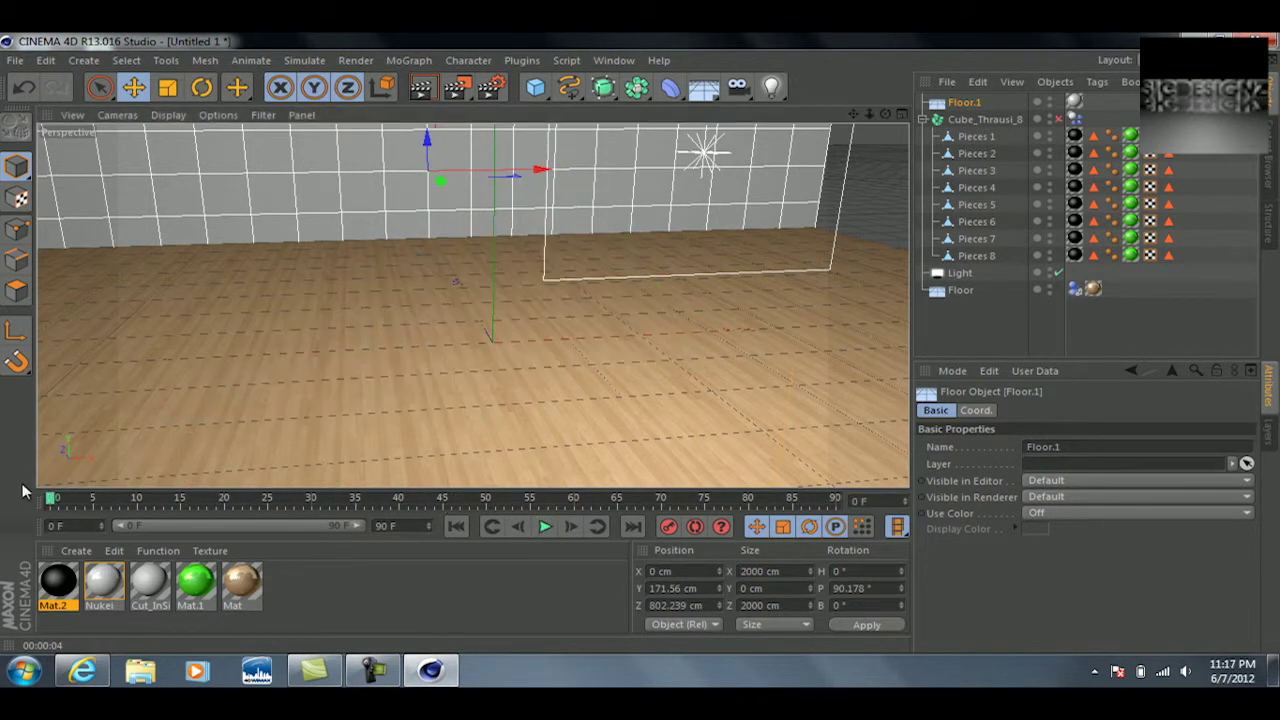